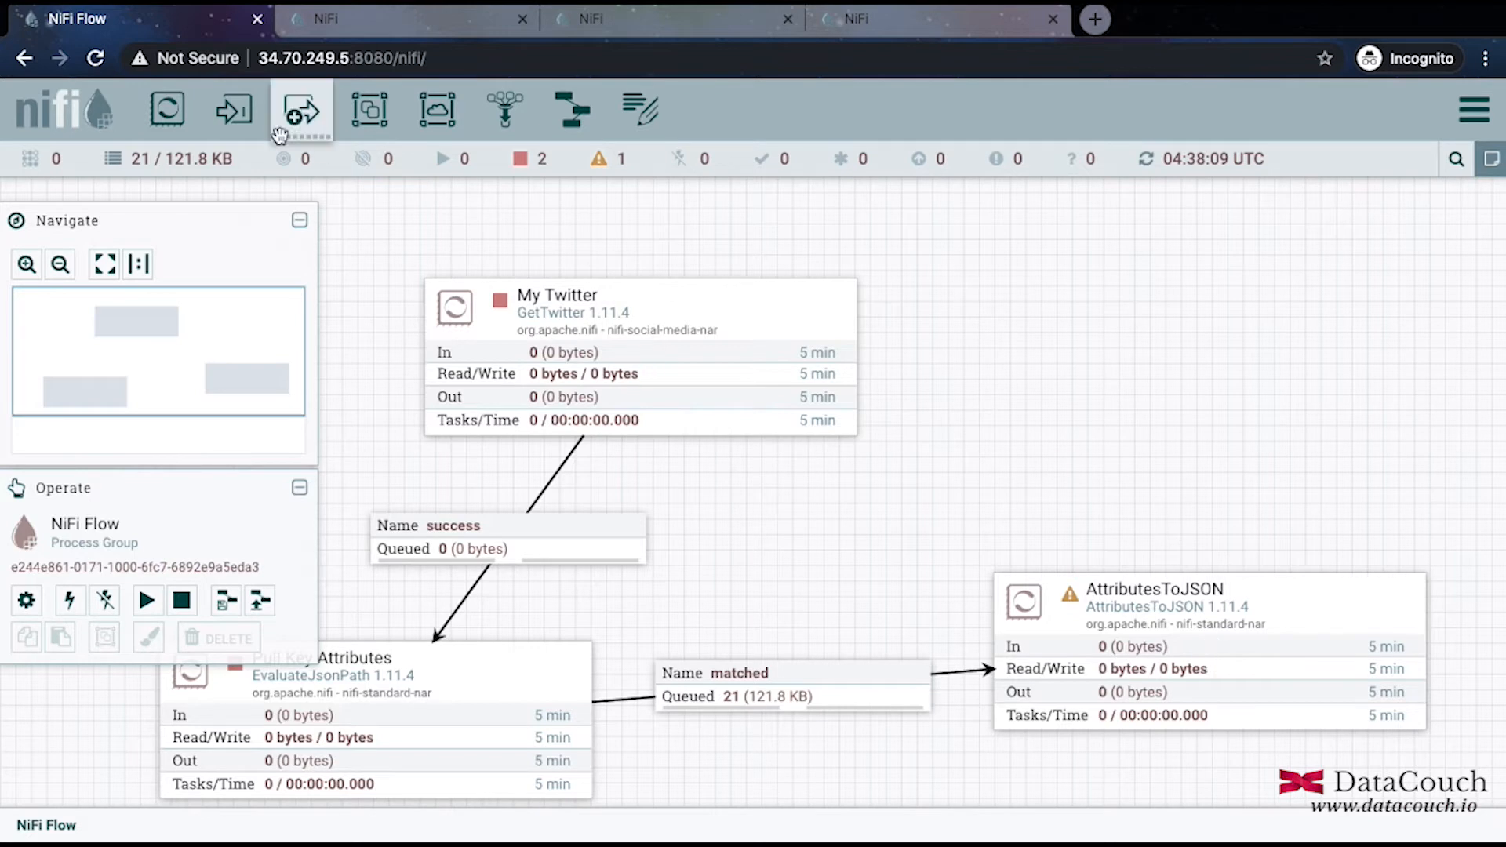
Add a ConvertRecord processor to the canvas, found by filtering for 'conver'.
drag(157, 119, 1067, 263)
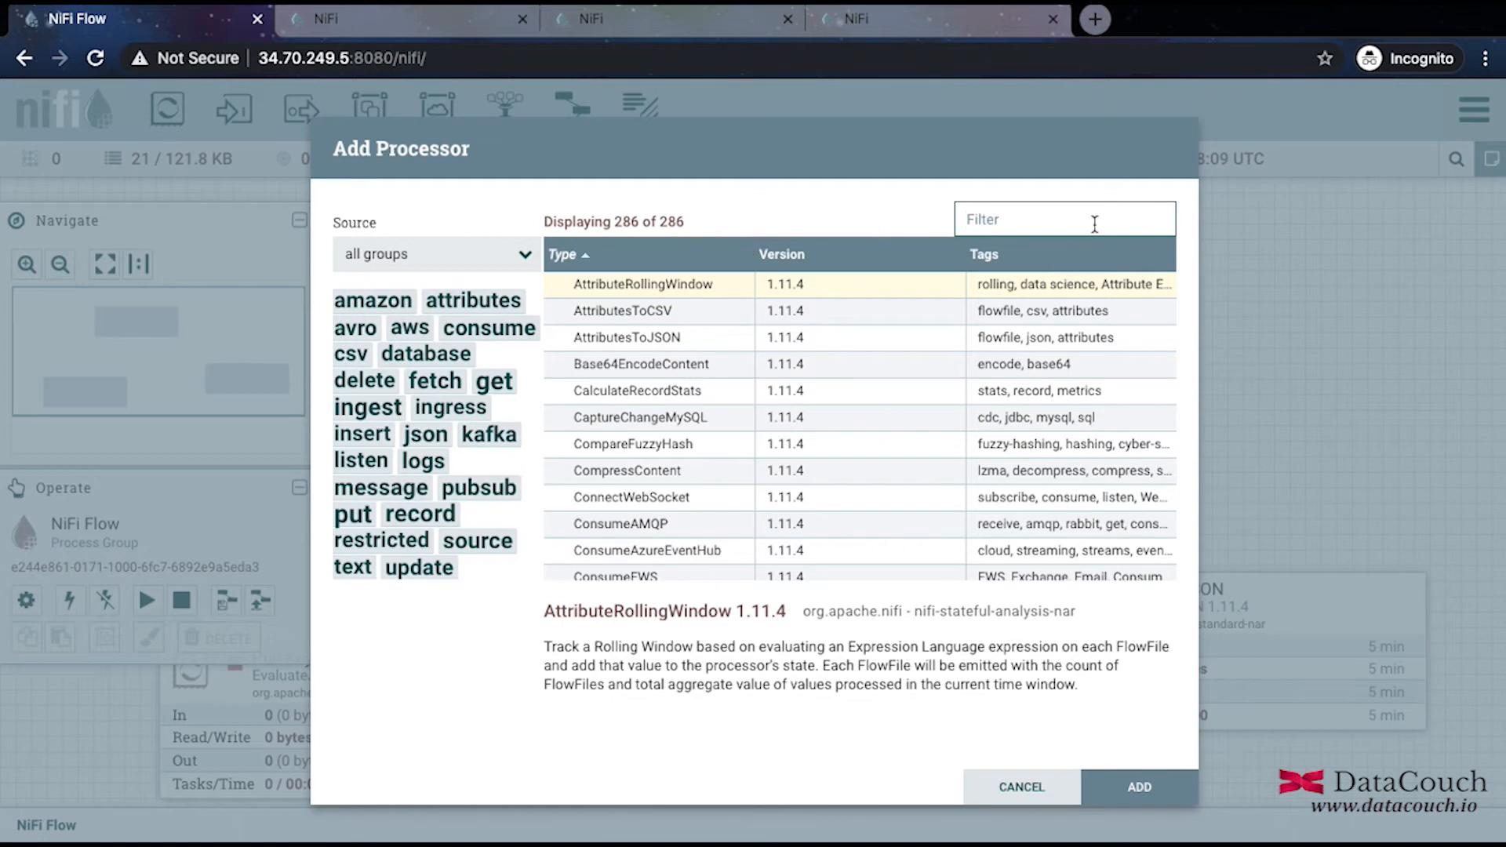
text(conver)
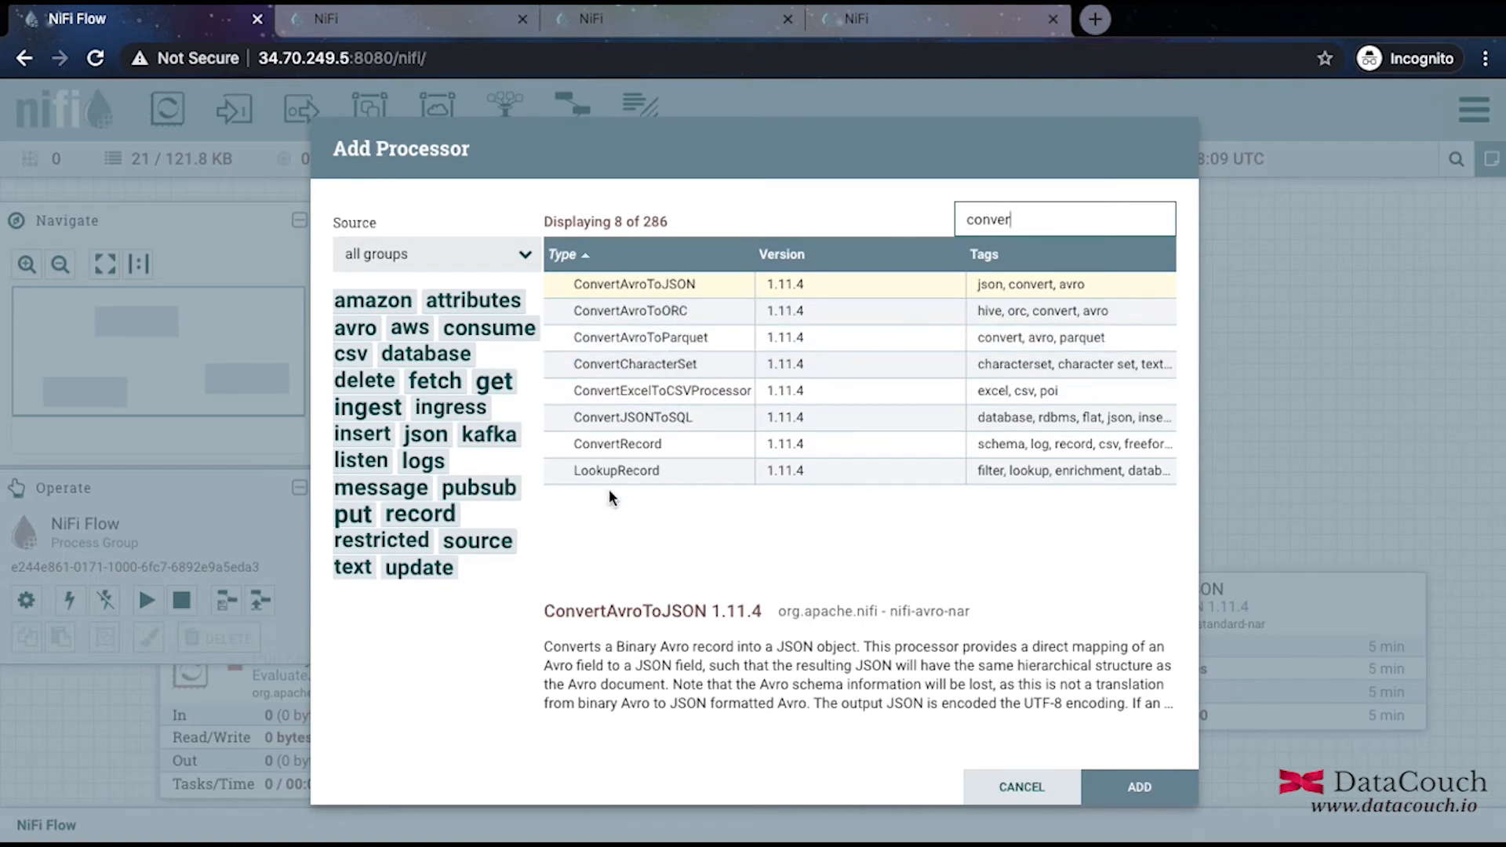
click(650, 451)
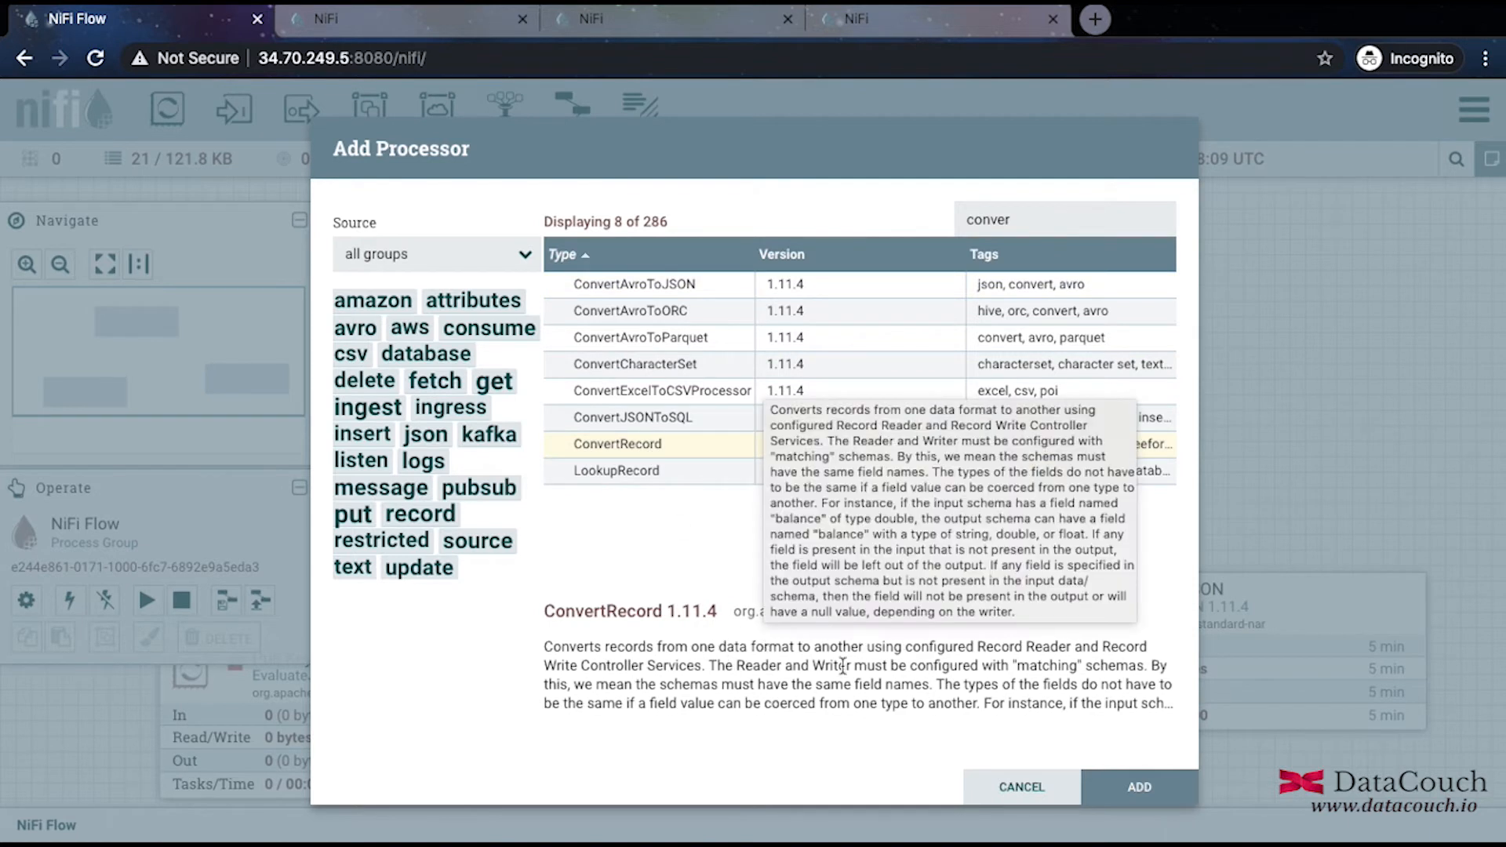
click(1171, 795)
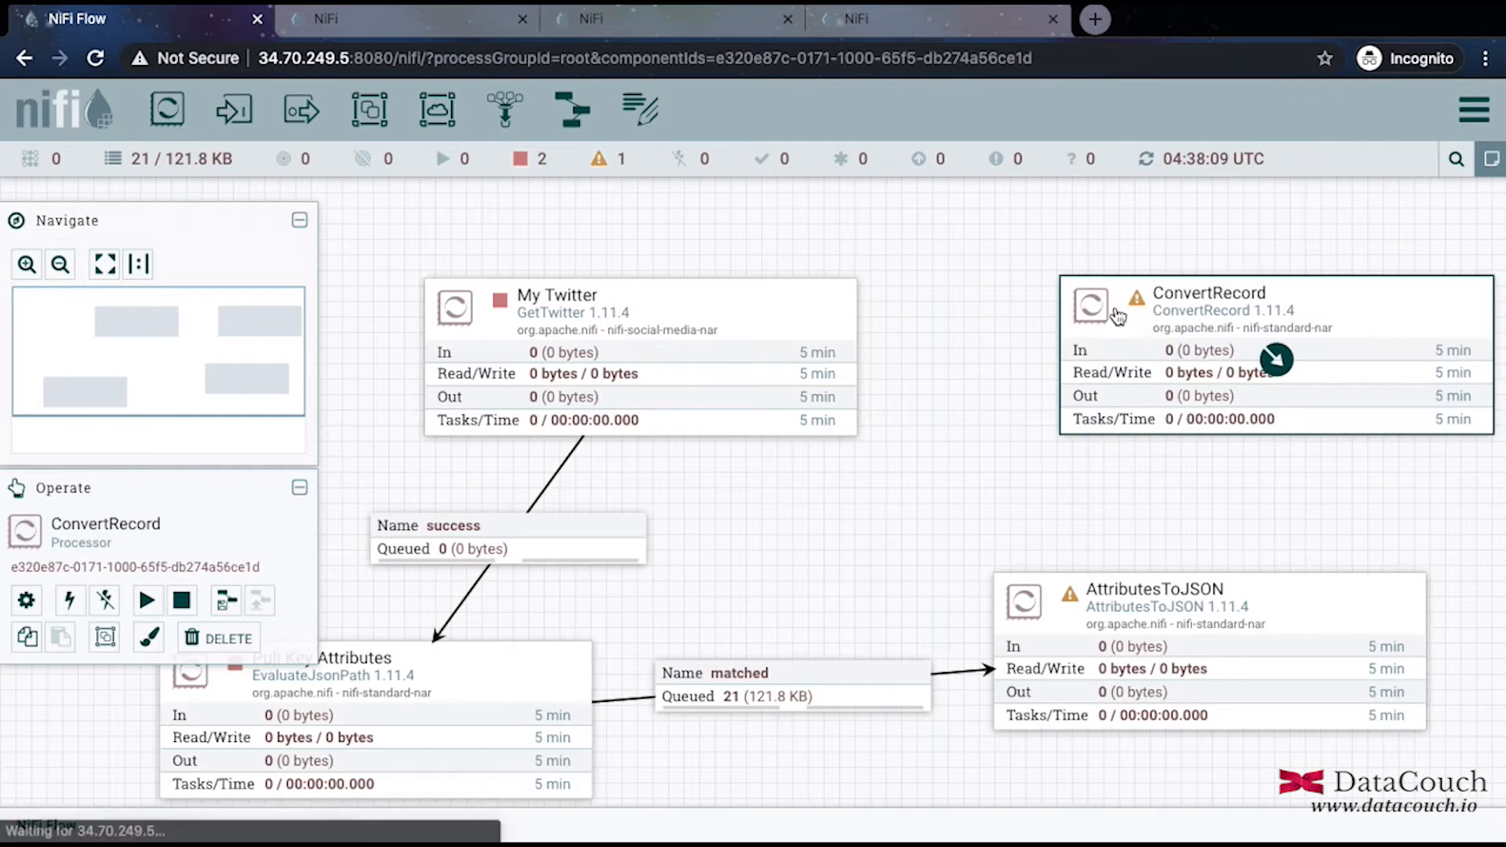
Connect AttributesToJSON's success relationship to ConvertRecord.
drag(1147, 324, 1072, 326)
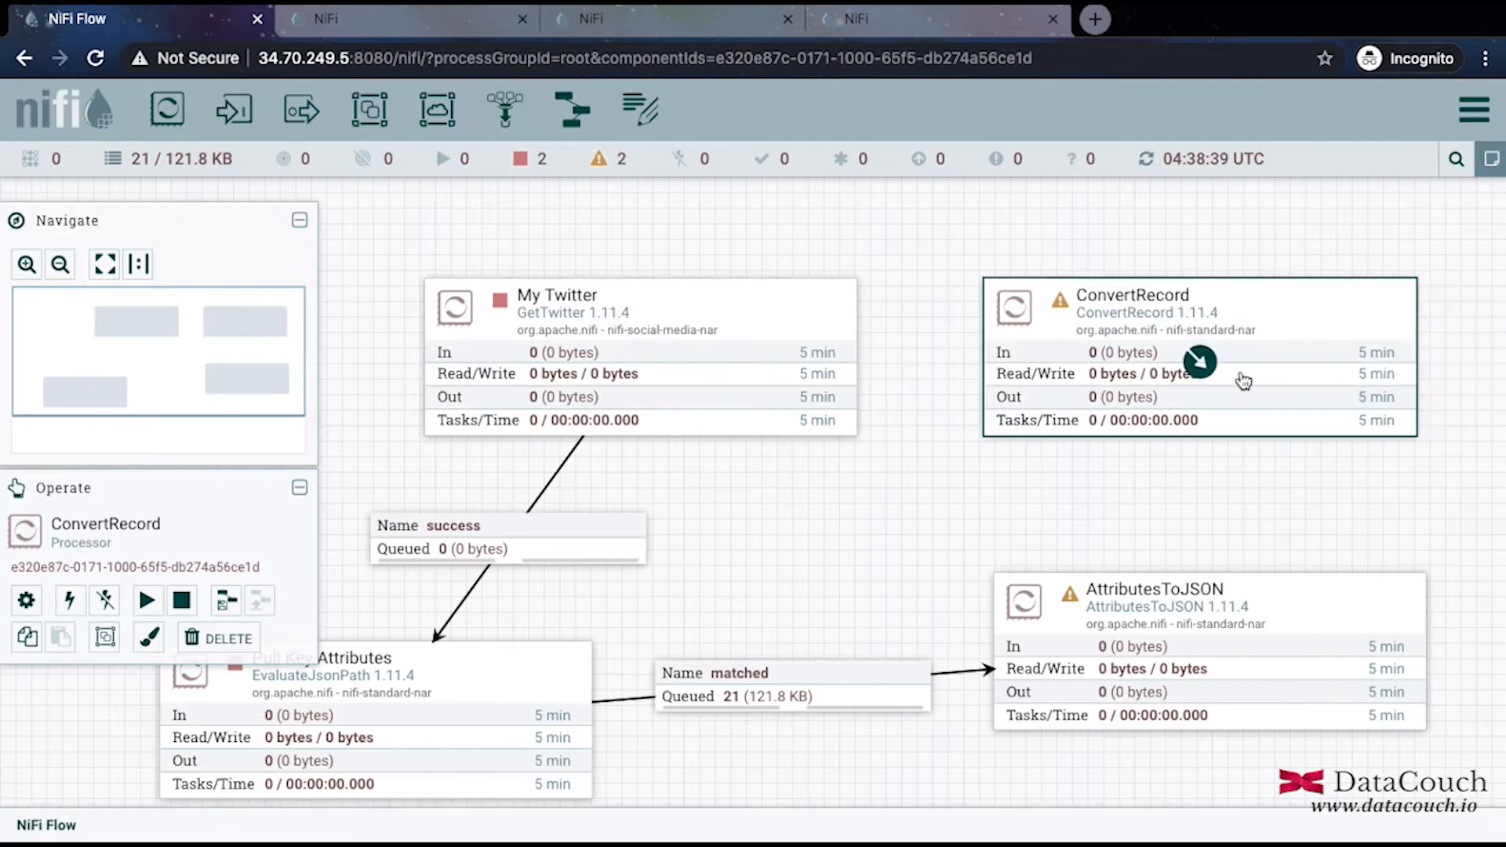
mouse_move(1164, 650)
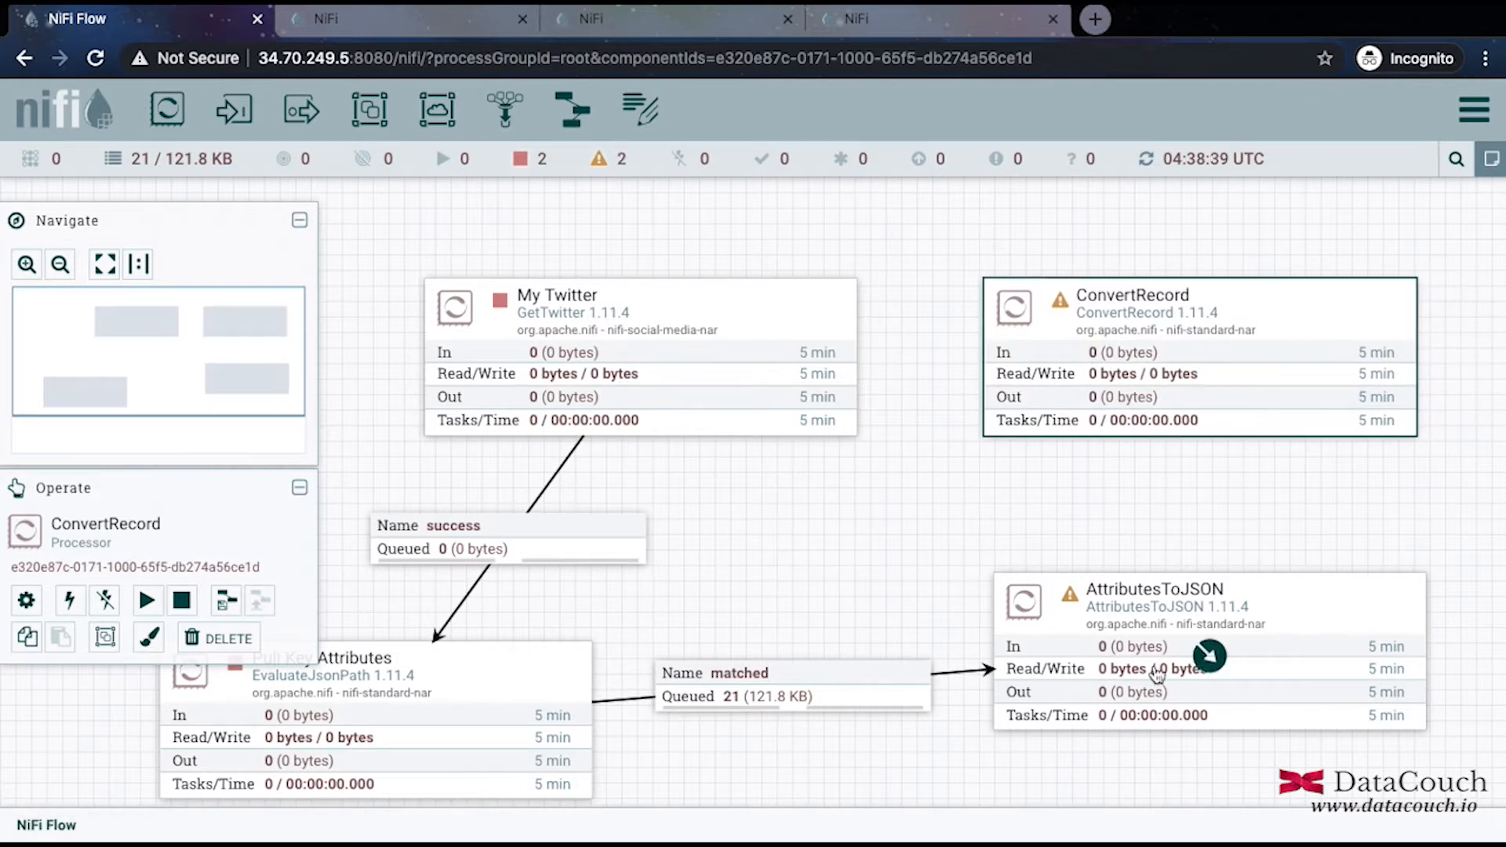
drag(1209, 656, 1196, 412)
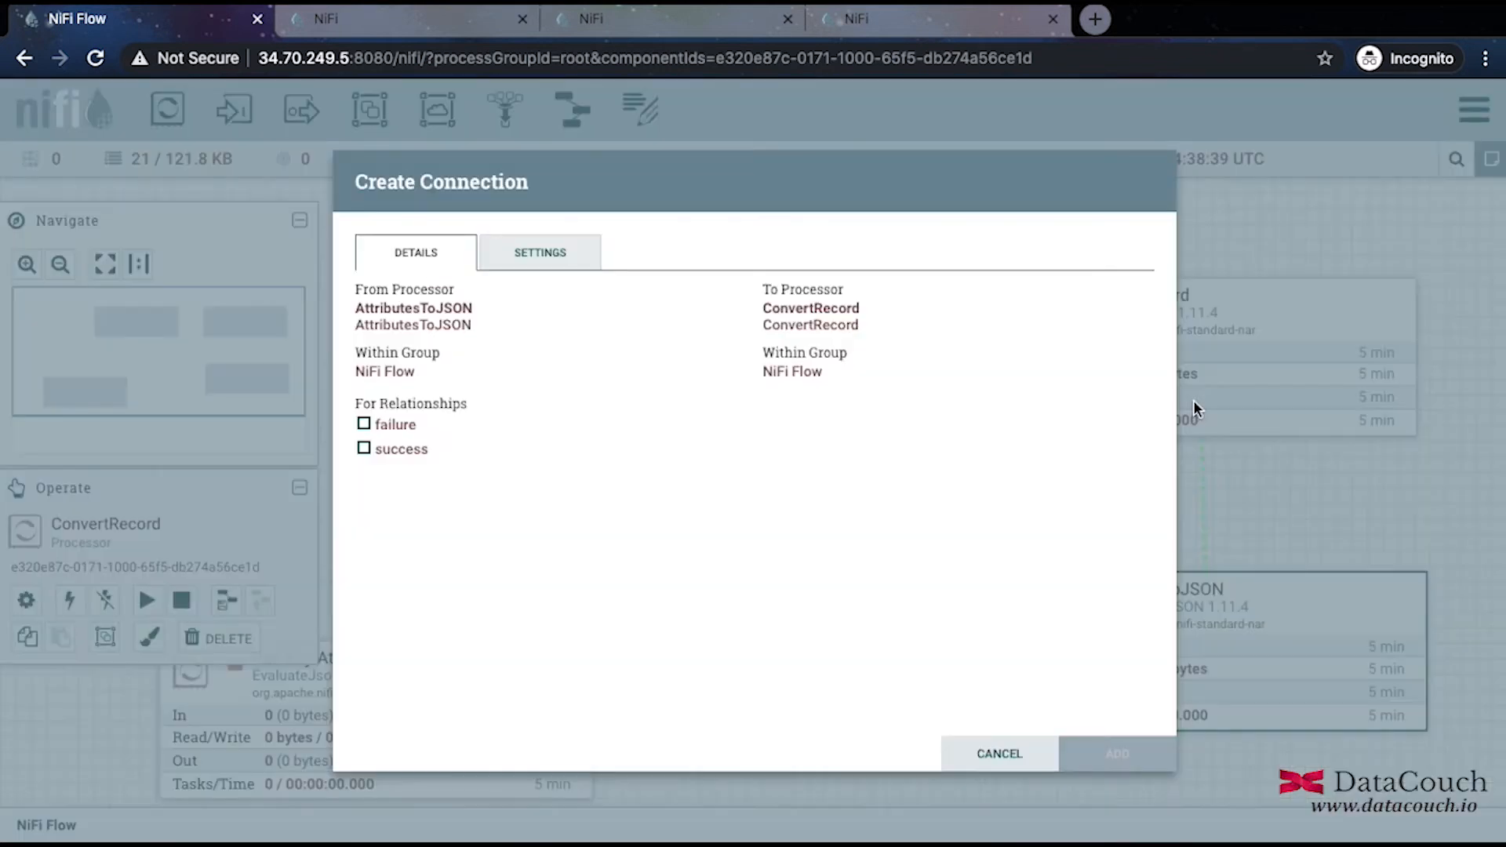
click(389, 453)
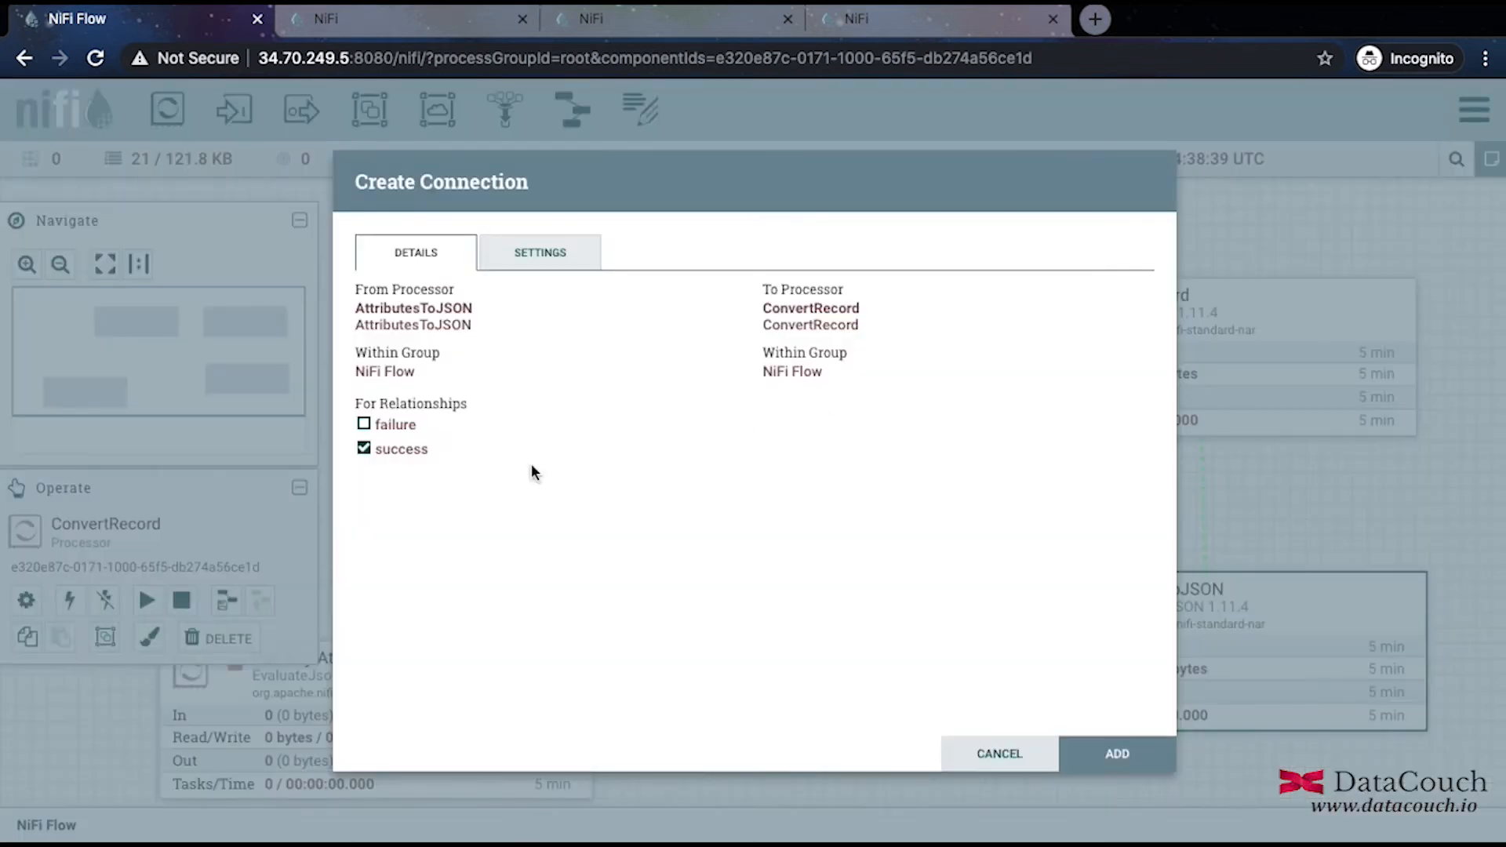
click(1137, 755)
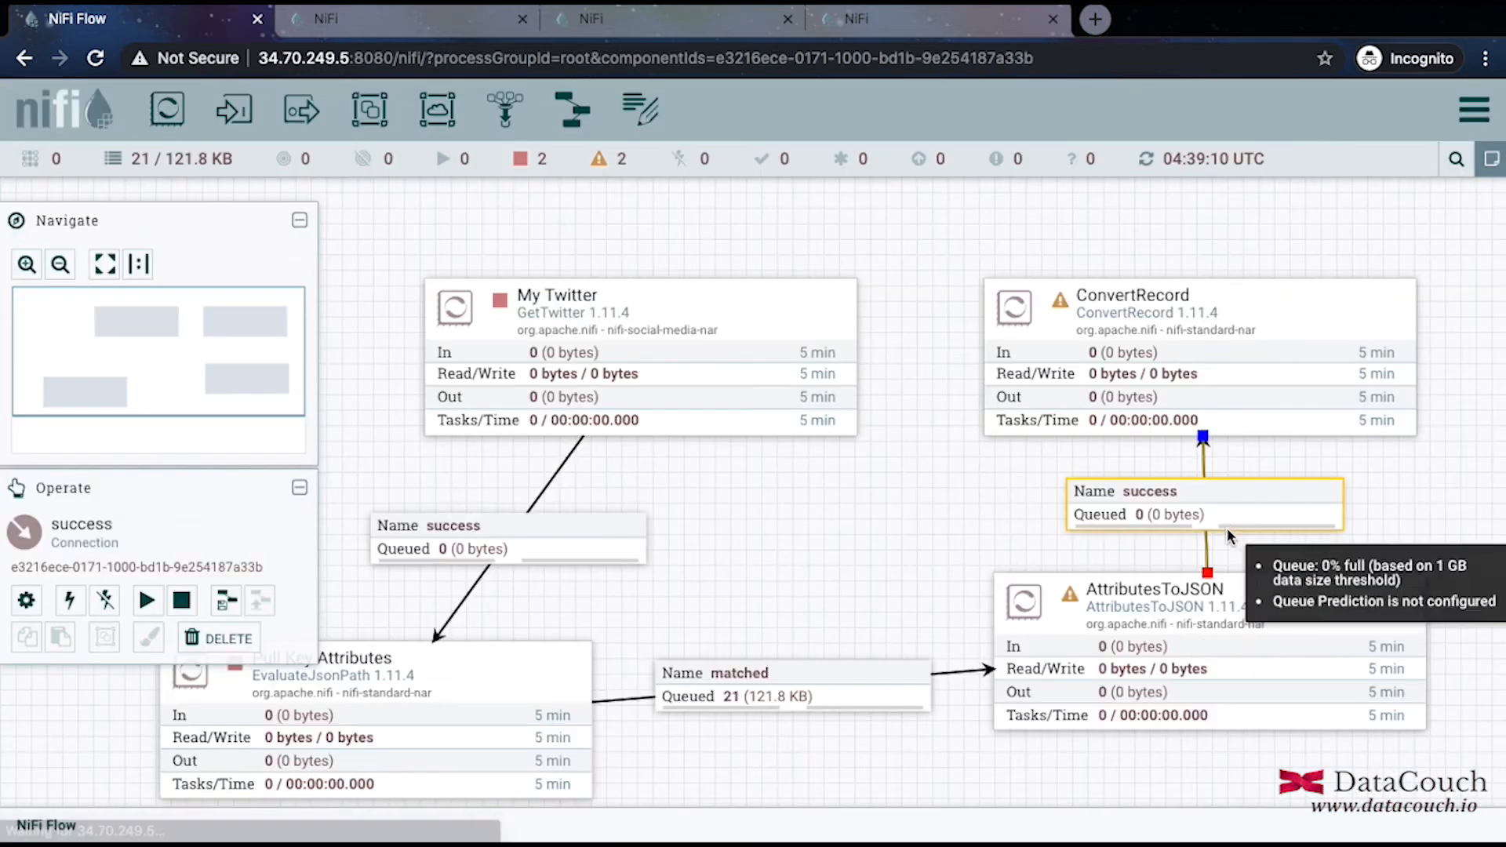
Reapply AttributesToJSON's configuration so it is no longer invalid.
click(1117, 632)
right_click(1118, 632)
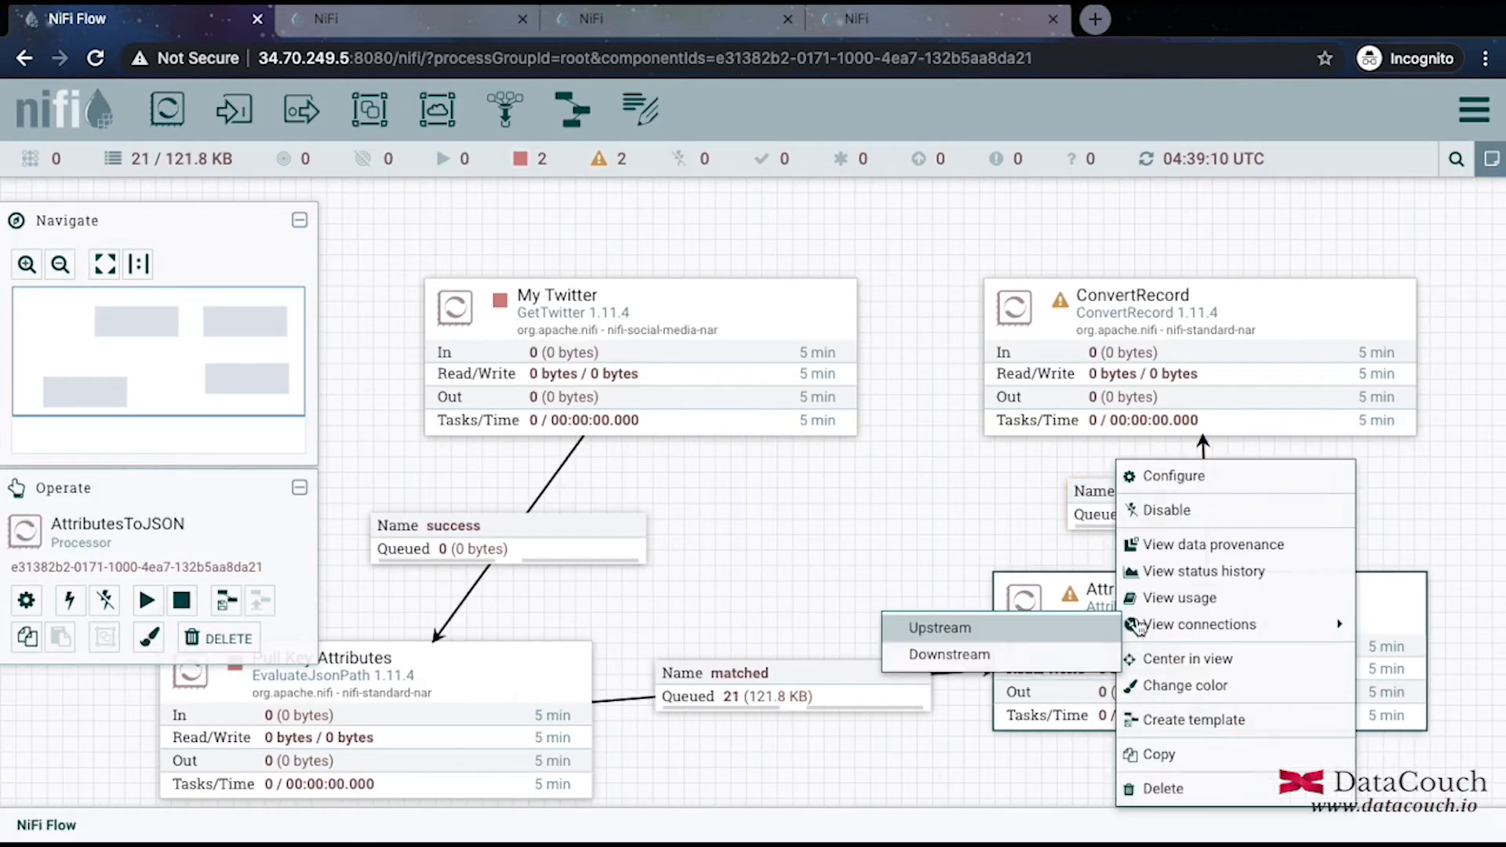
click(1158, 479)
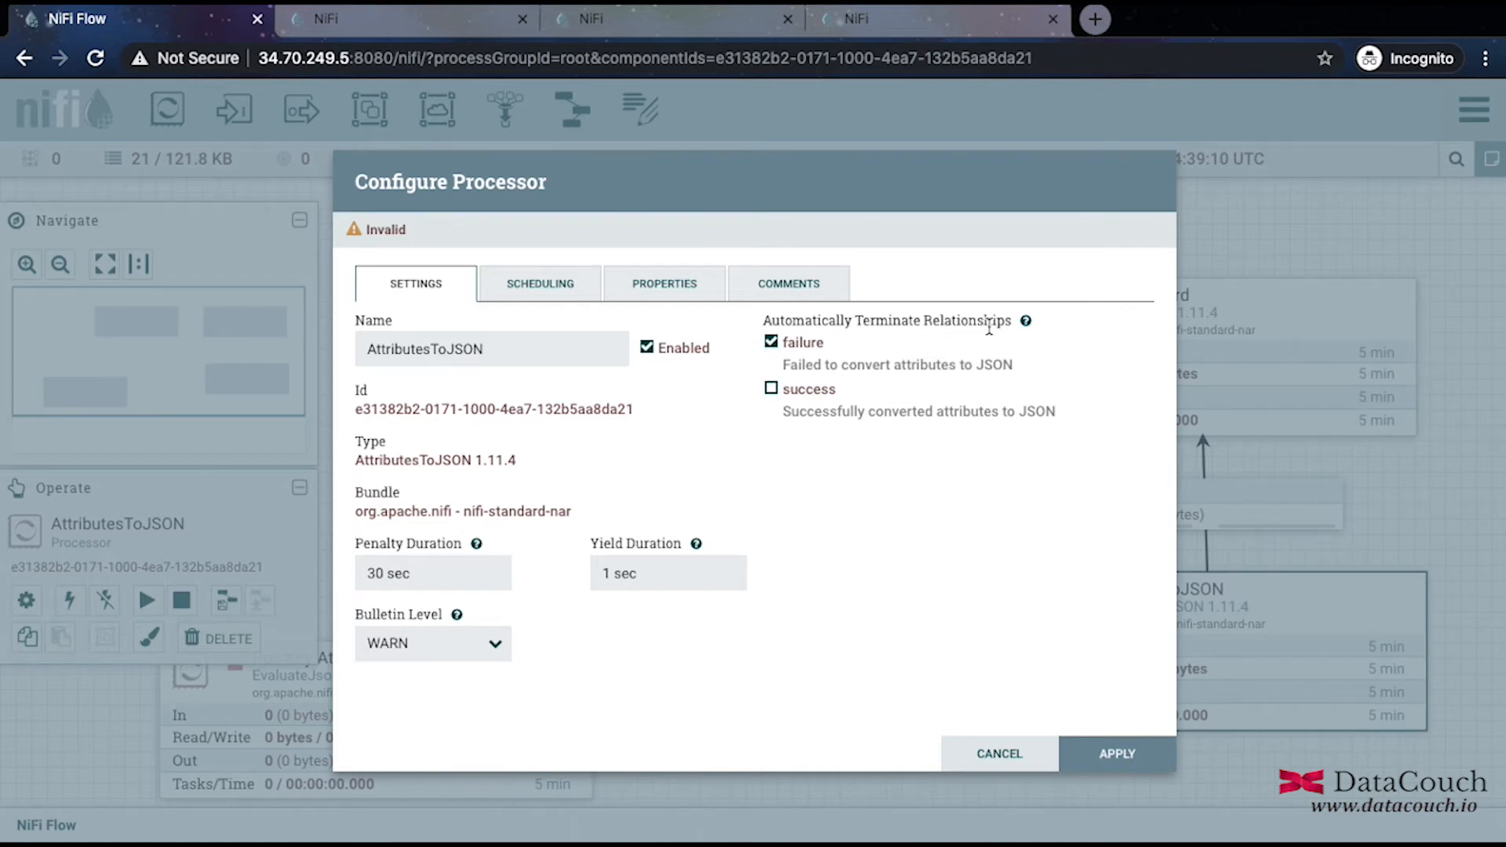
click(1092, 746)
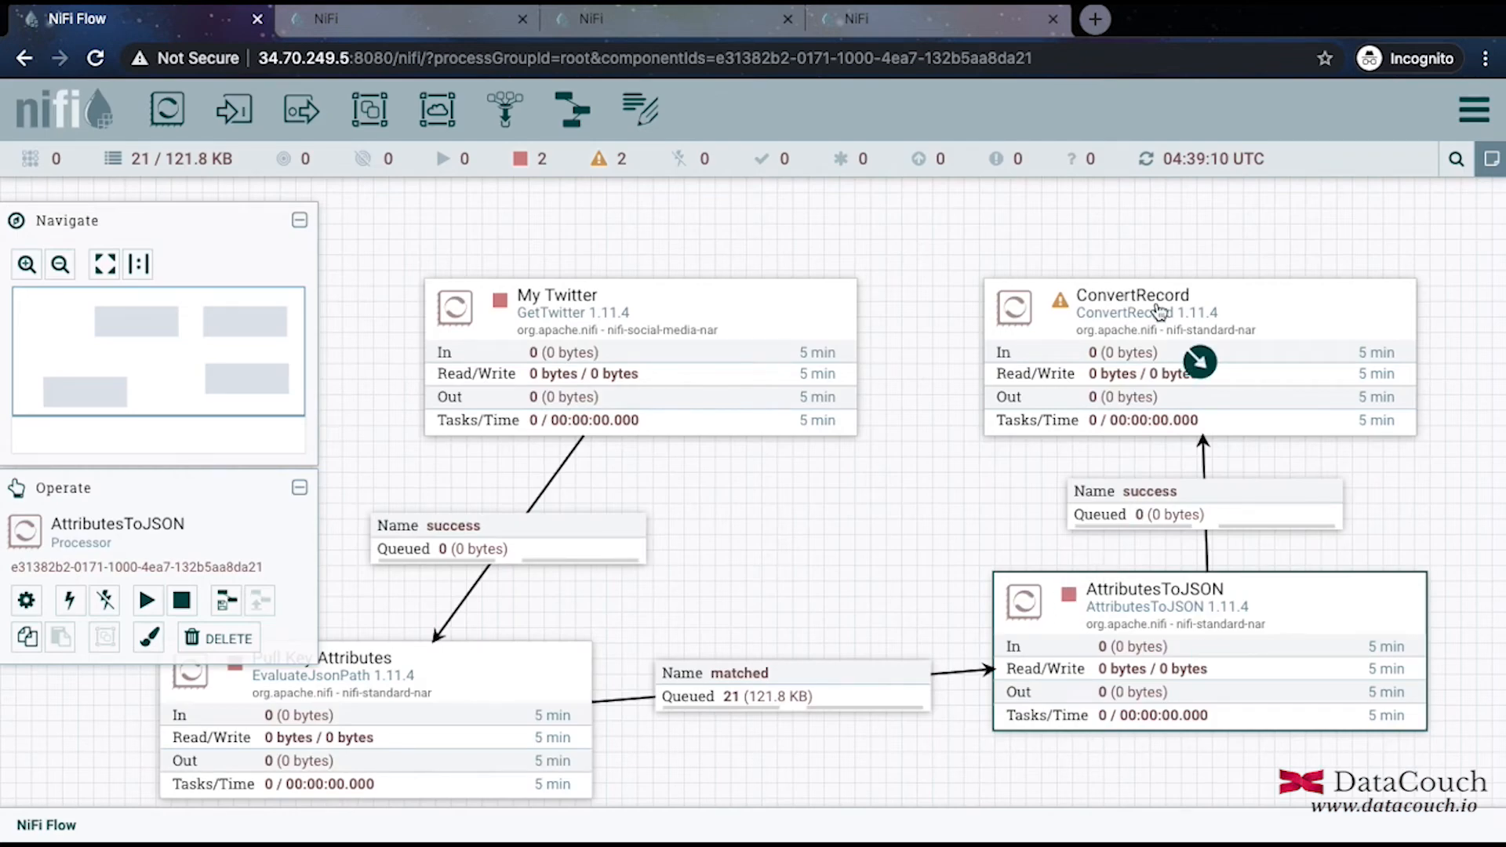
Rearrange ConvertRecord and My Twitter processors into a tidier layout.
drag(1160, 316, 1090, 318)
click(656, 316)
drag(651, 314, 563, 315)
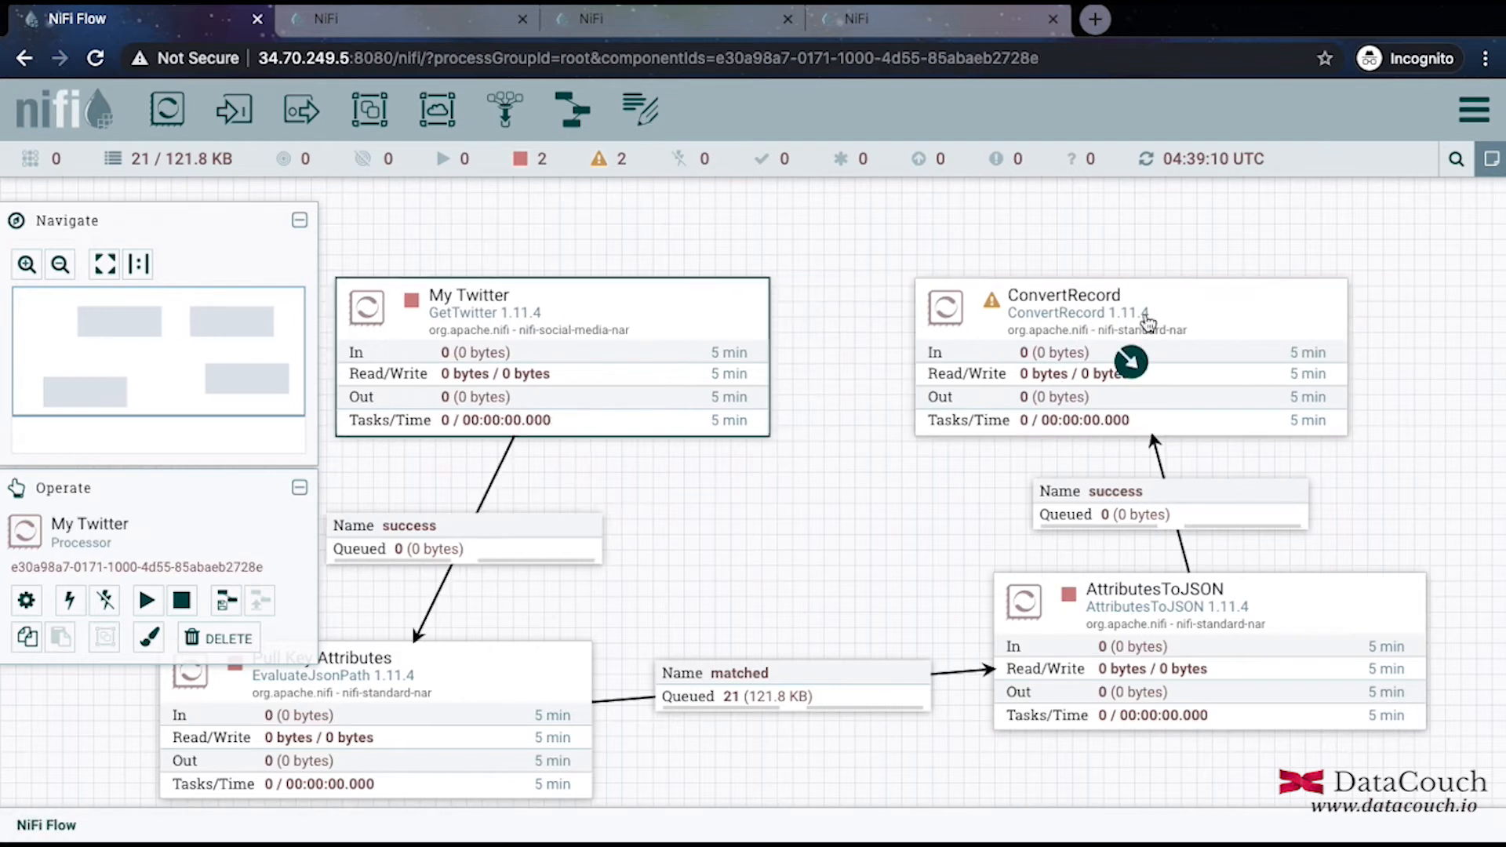
drag(1244, 309, 1187, 340)
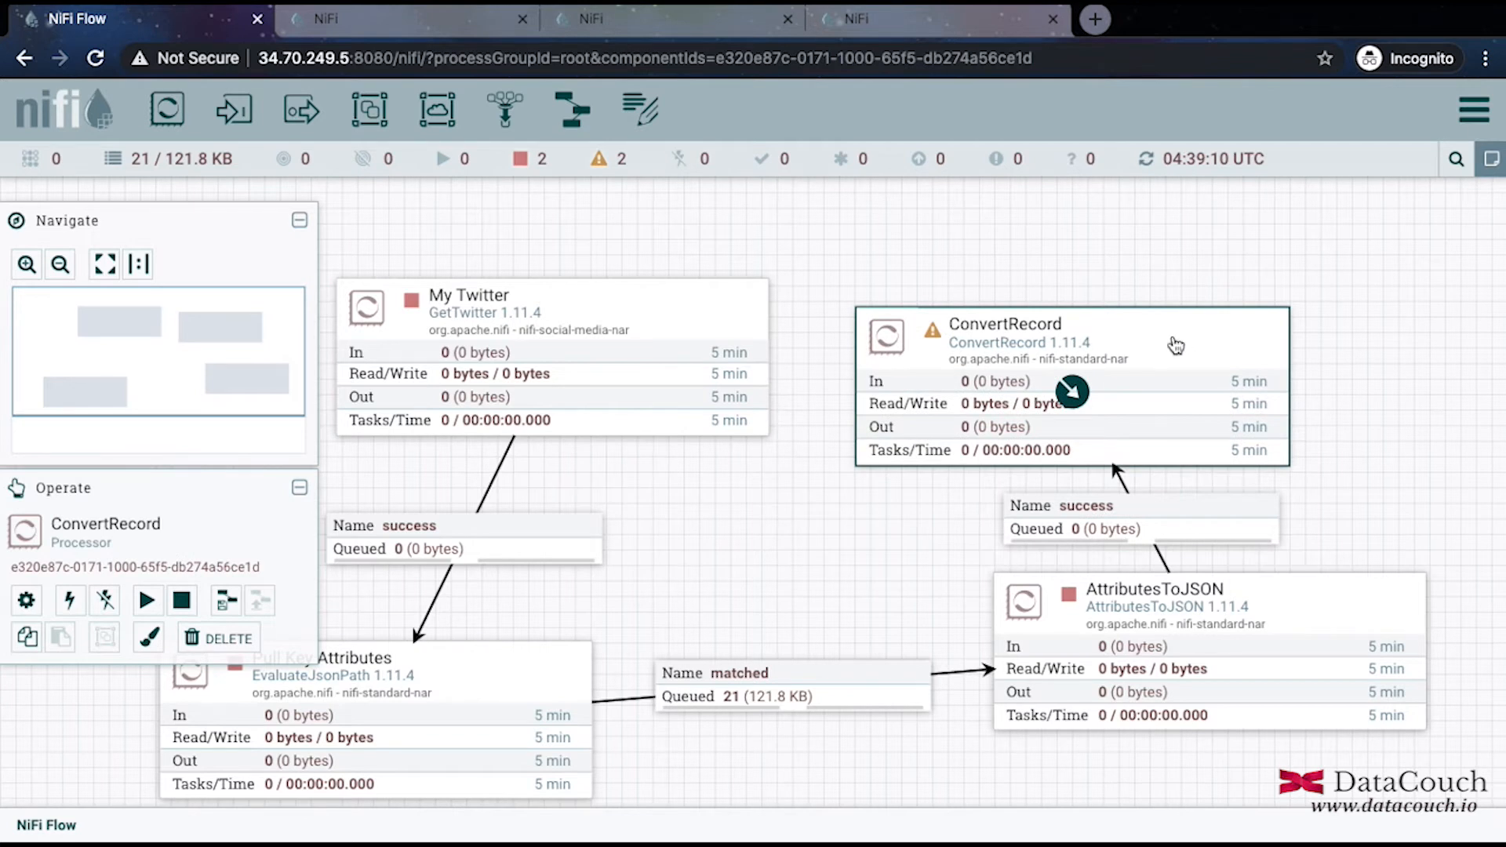
Open ConvertRecord's configuration, check Scheduling, and view its unset Record Reader and Writer properties.
right_click(1176, 346)
click(1204, 351)
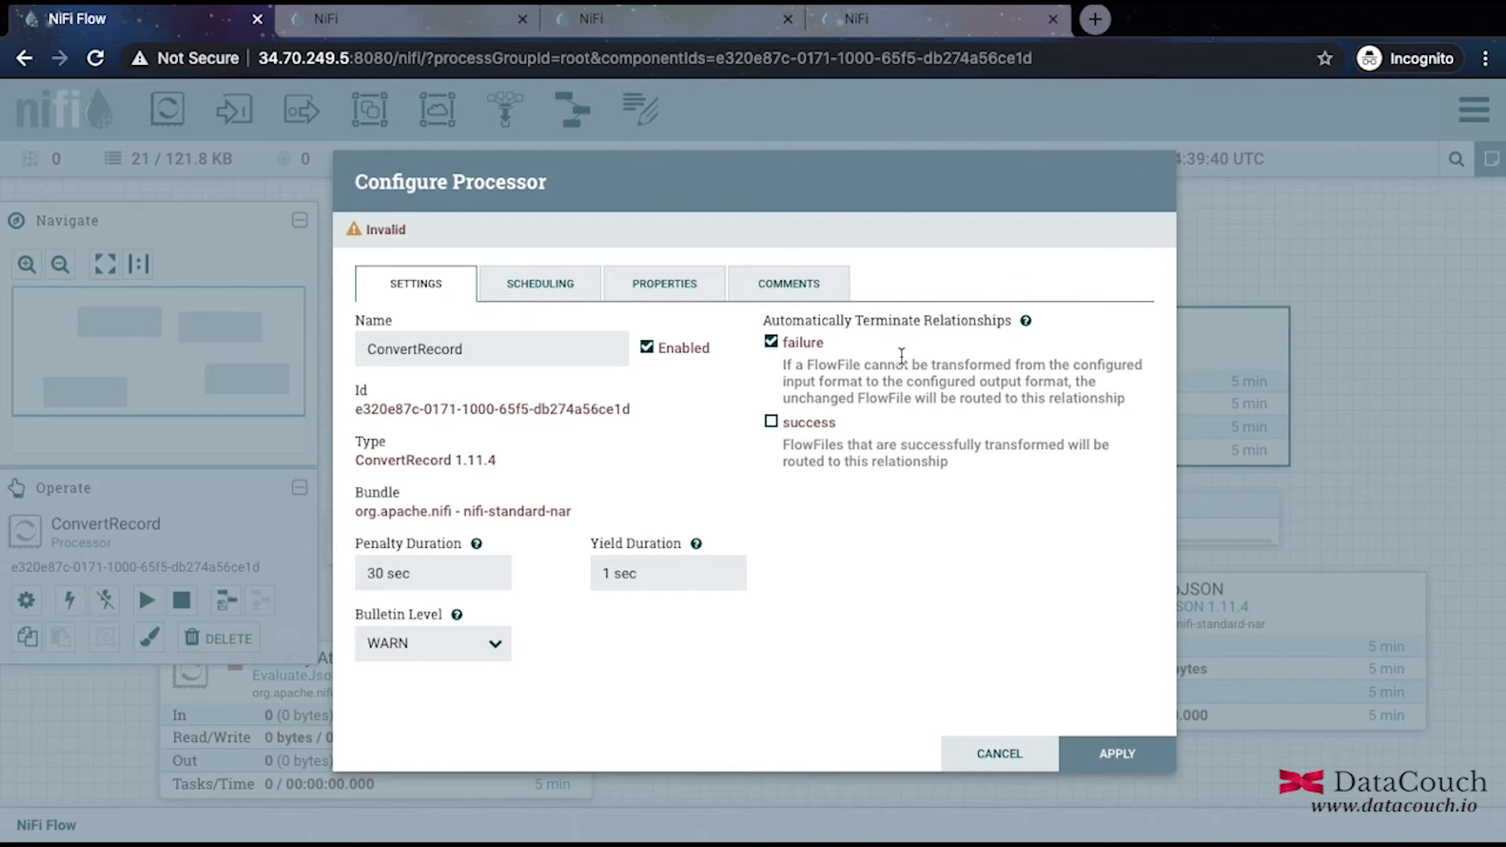
click(560, 282)
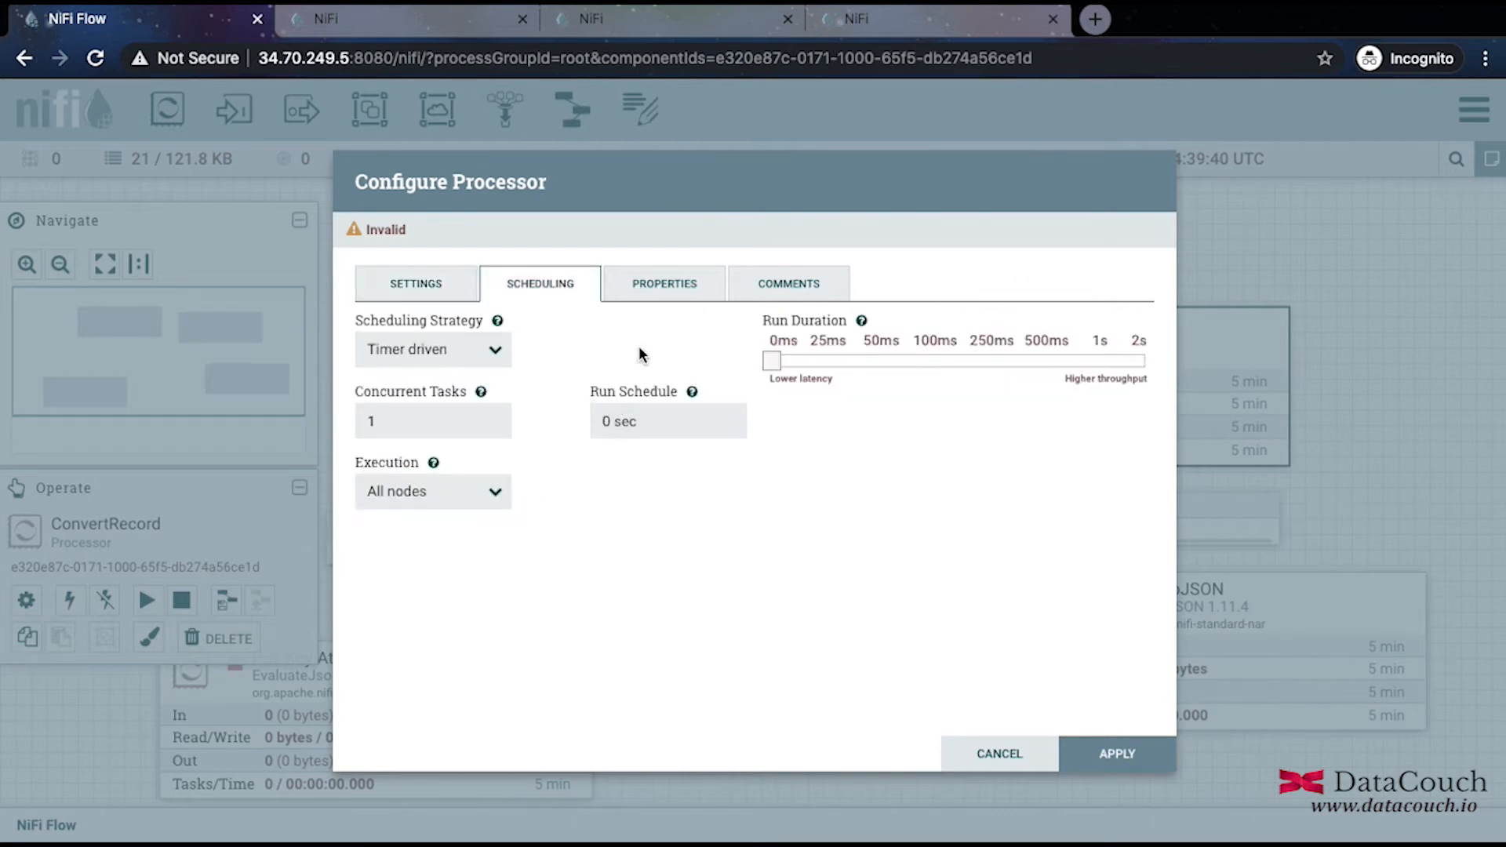
click(663, 301)
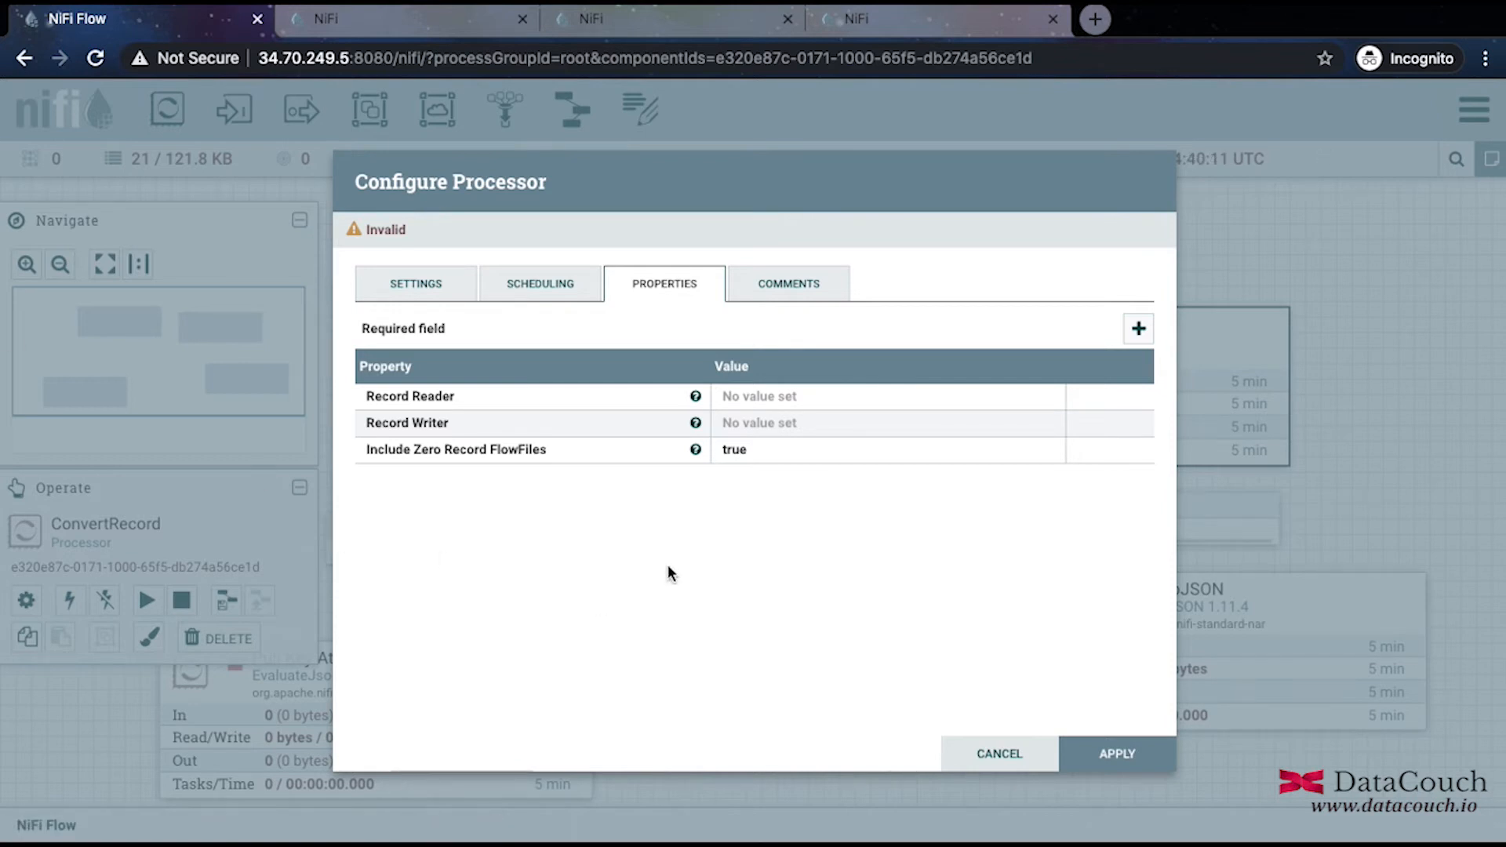
Create a new JsonTreeReader service as ConvertRecord's Record Reader.
click(773, 398)
click(816, 399)
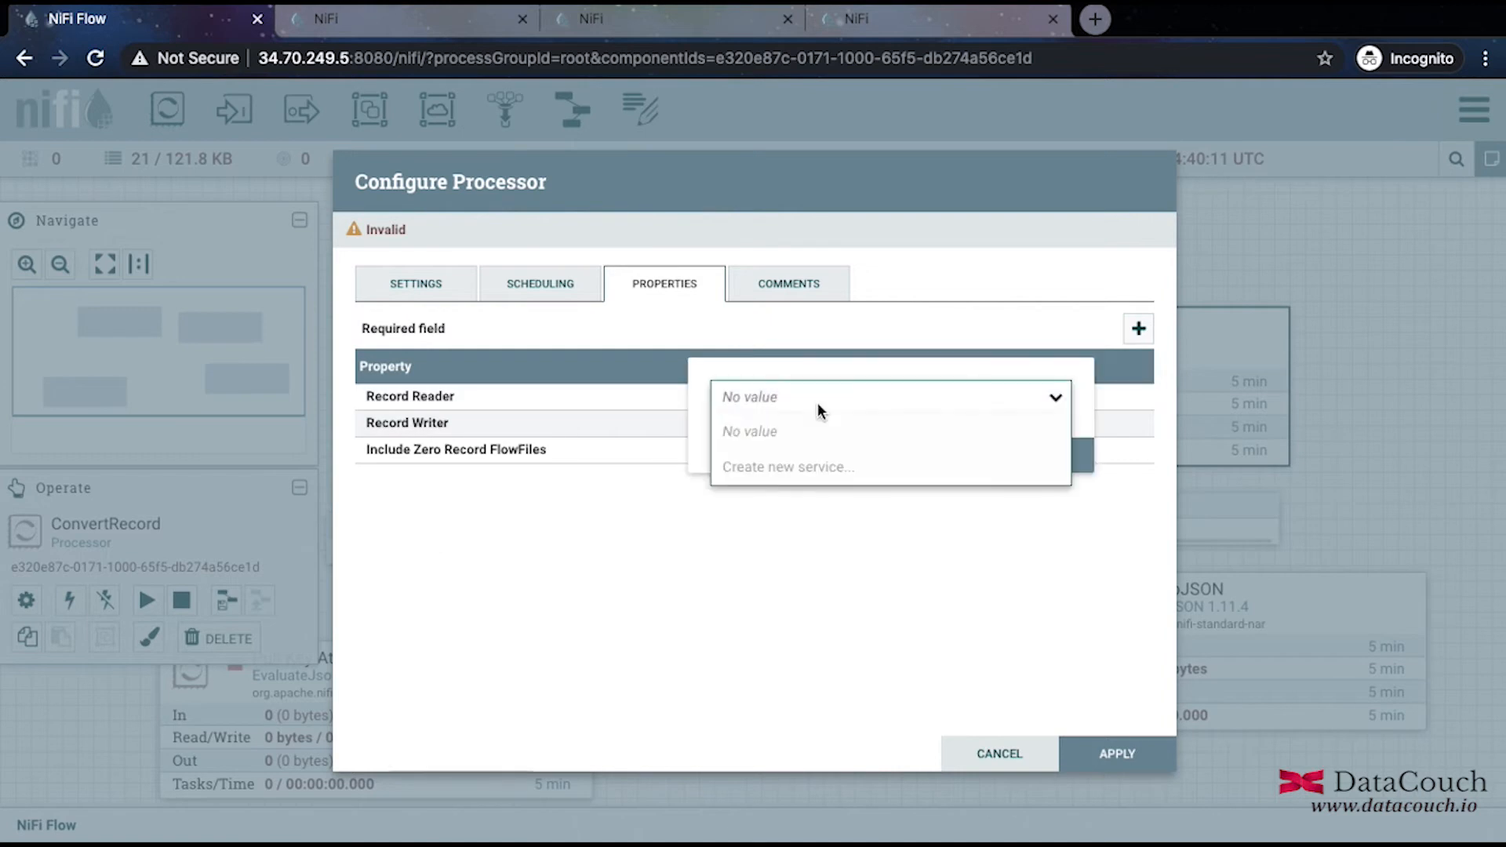
click(776, 468)
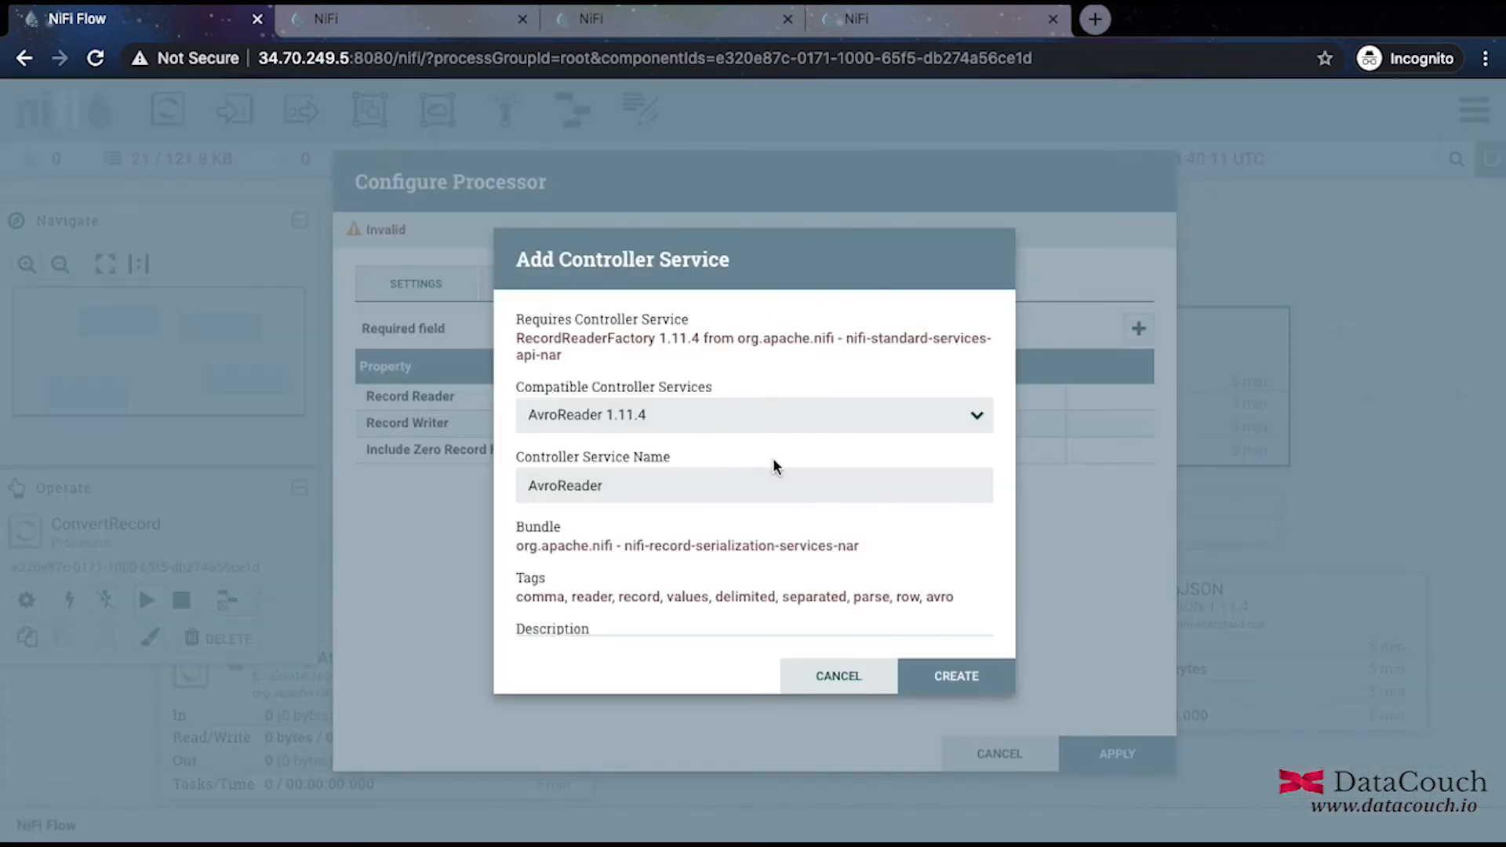
click(775, 423)
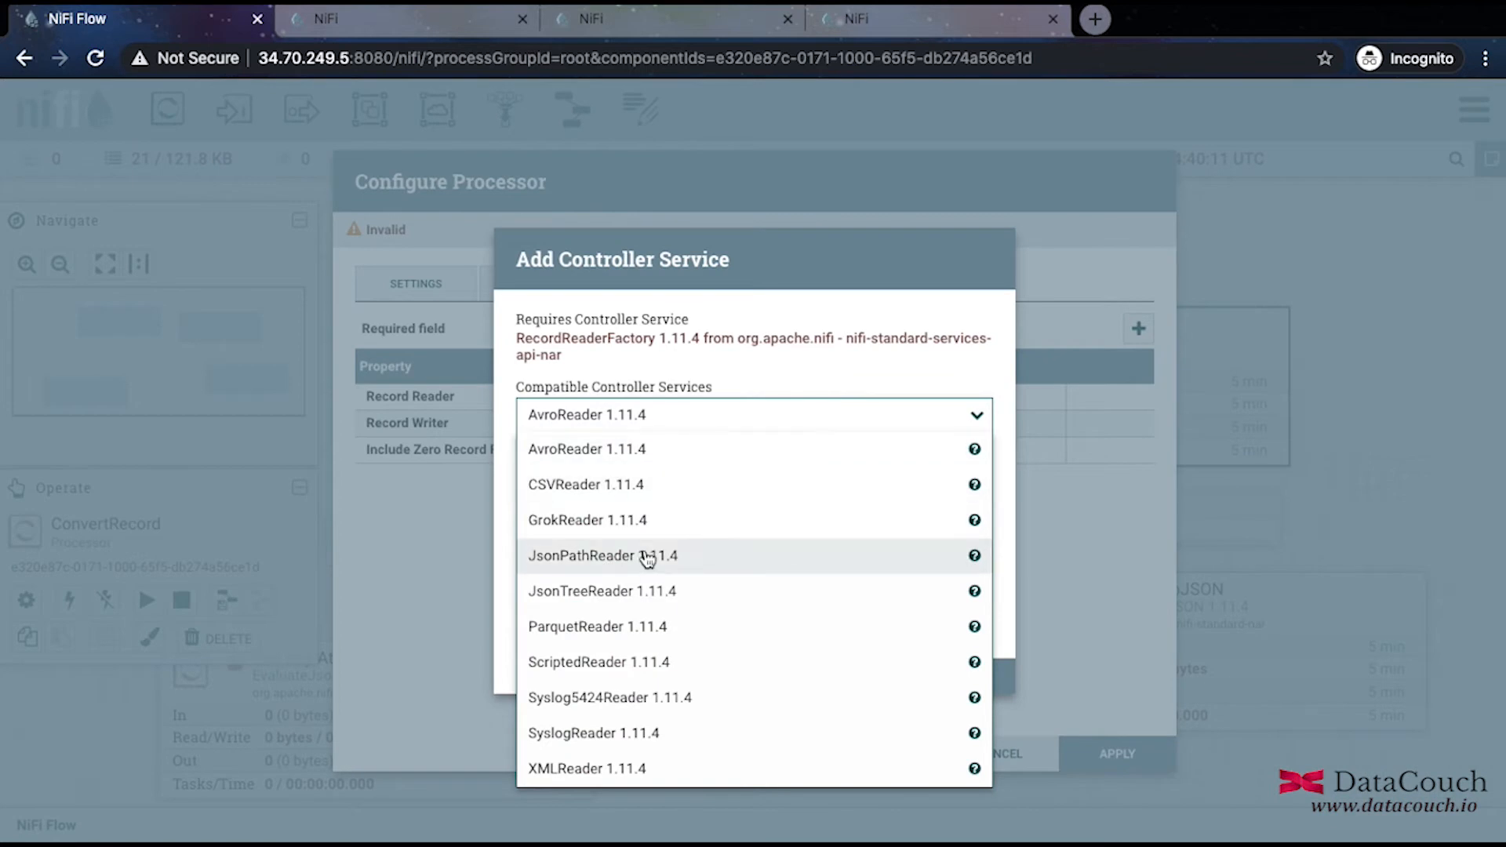
click(619, 590)
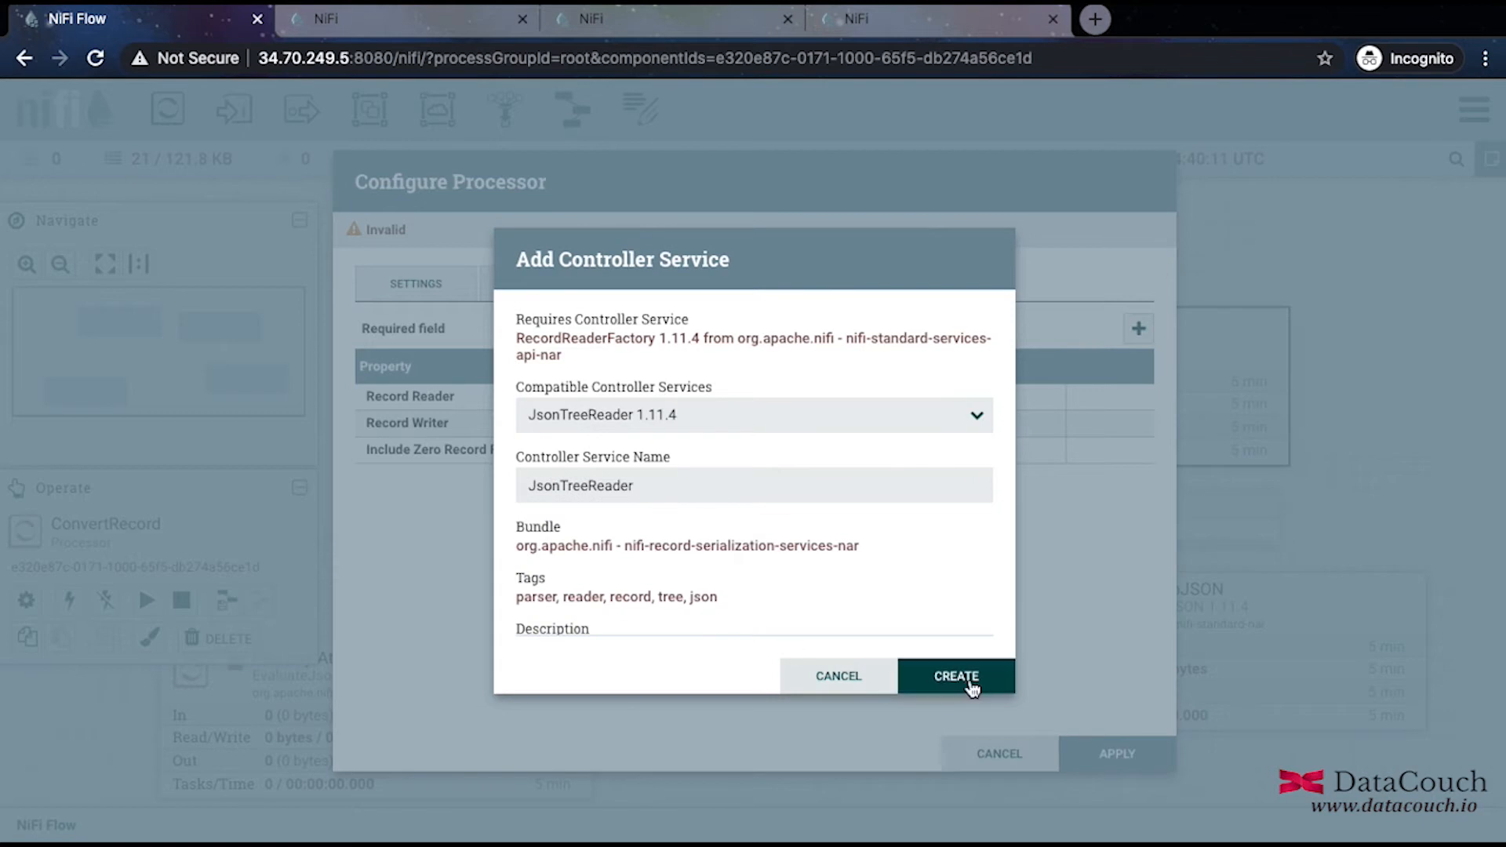
click(958, 673)
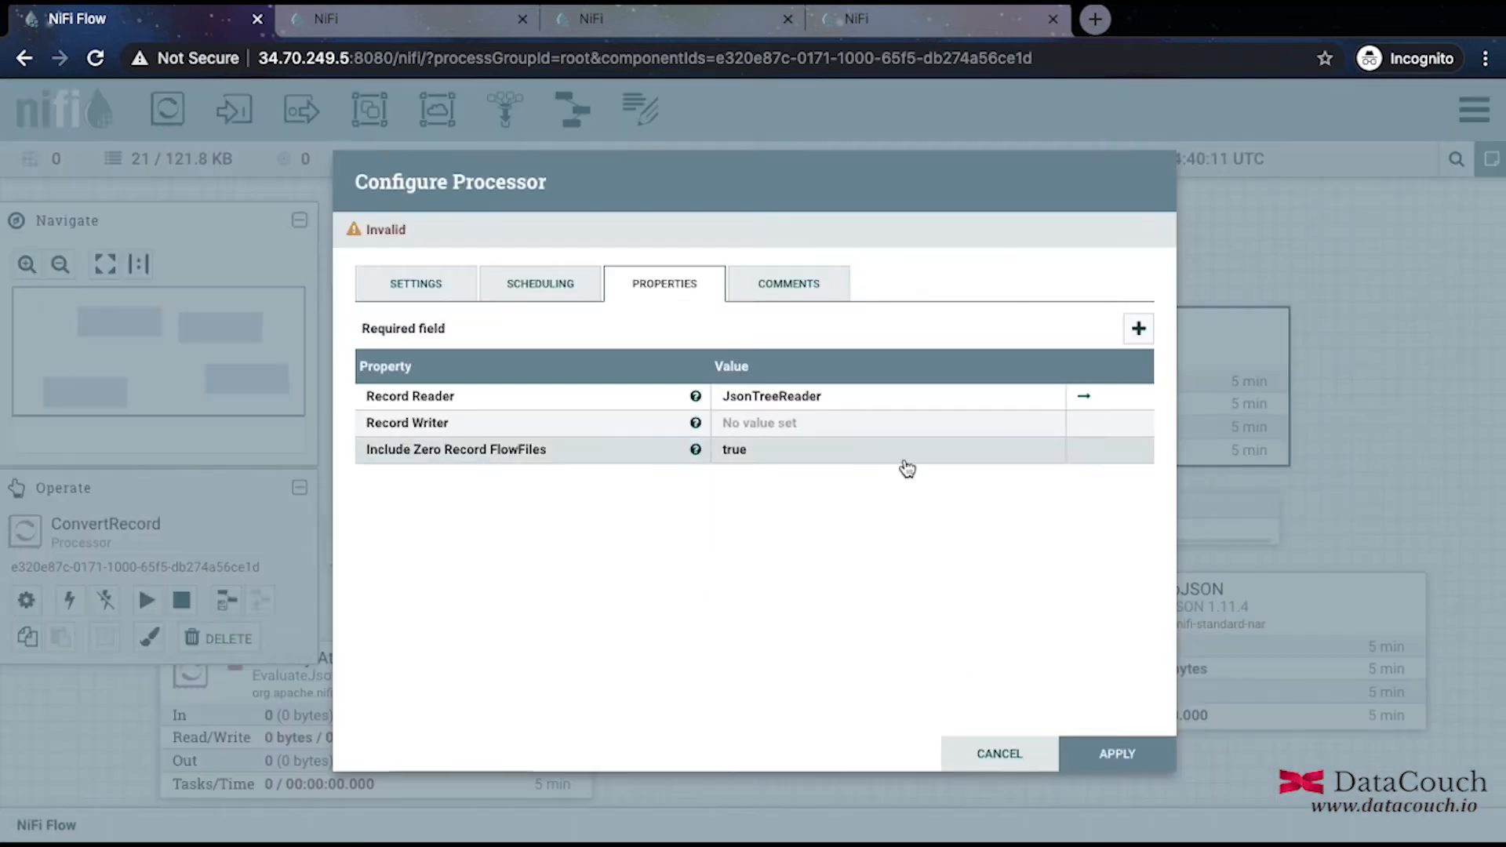
Create a new ParquetRecordSetWriter service as ConvertRecord's Record Writer.
click(865, 422)
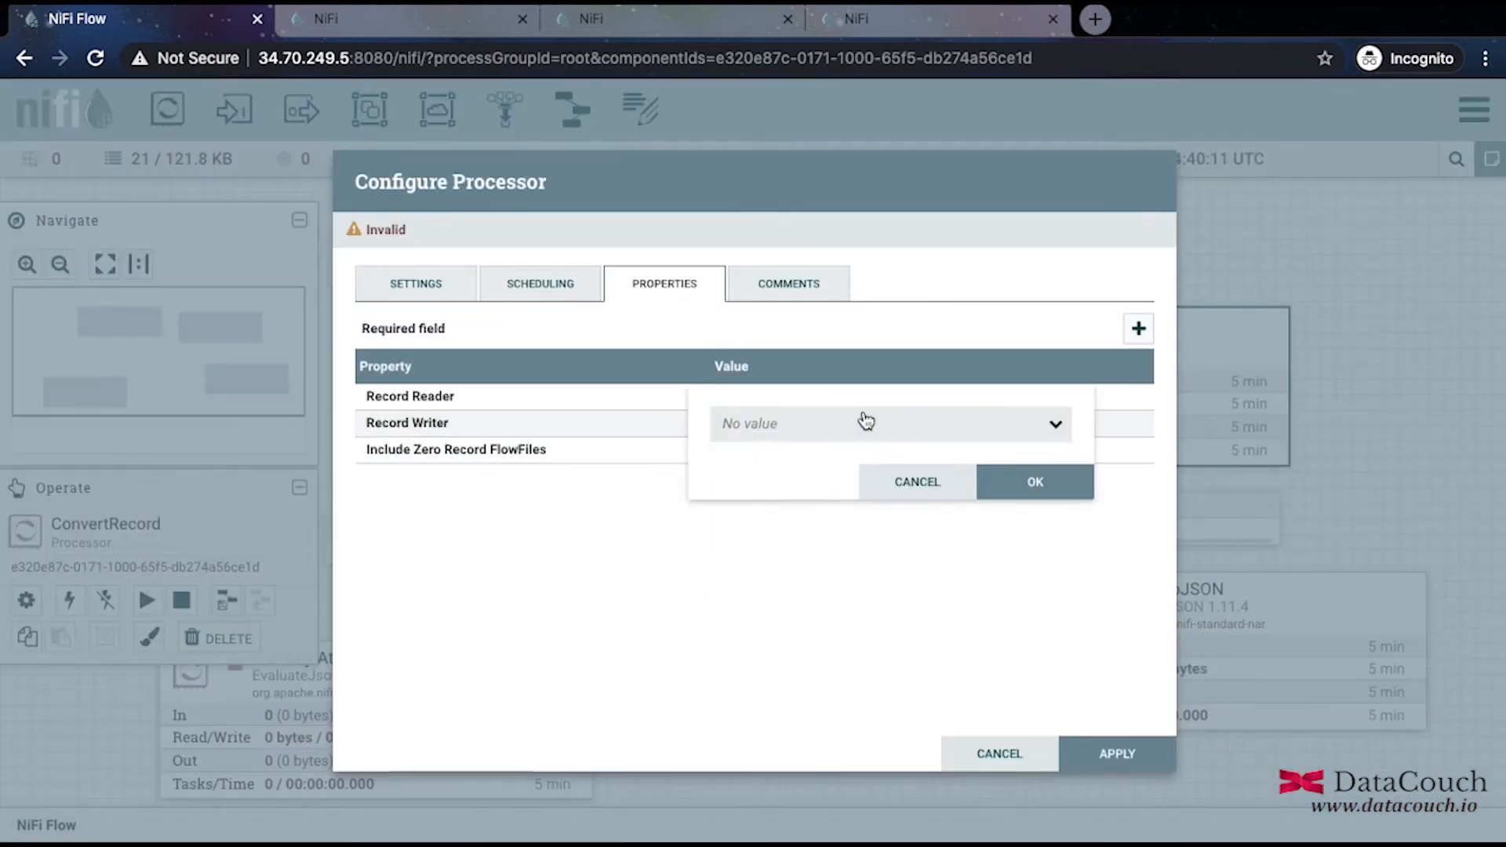
click(865, 421)
click(808, 492)
click(758, 430)
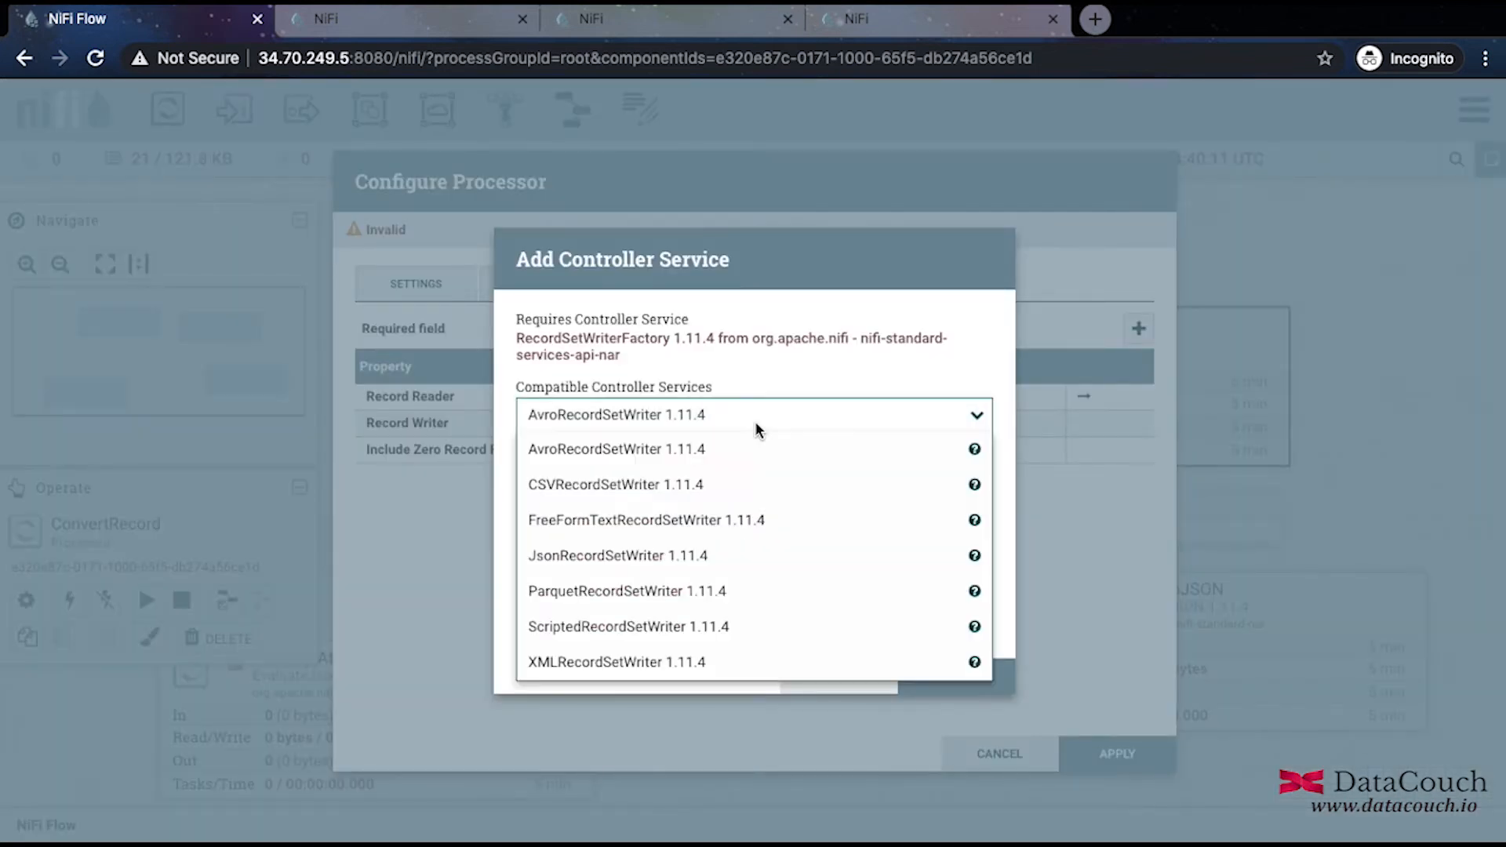
click(716, 585)
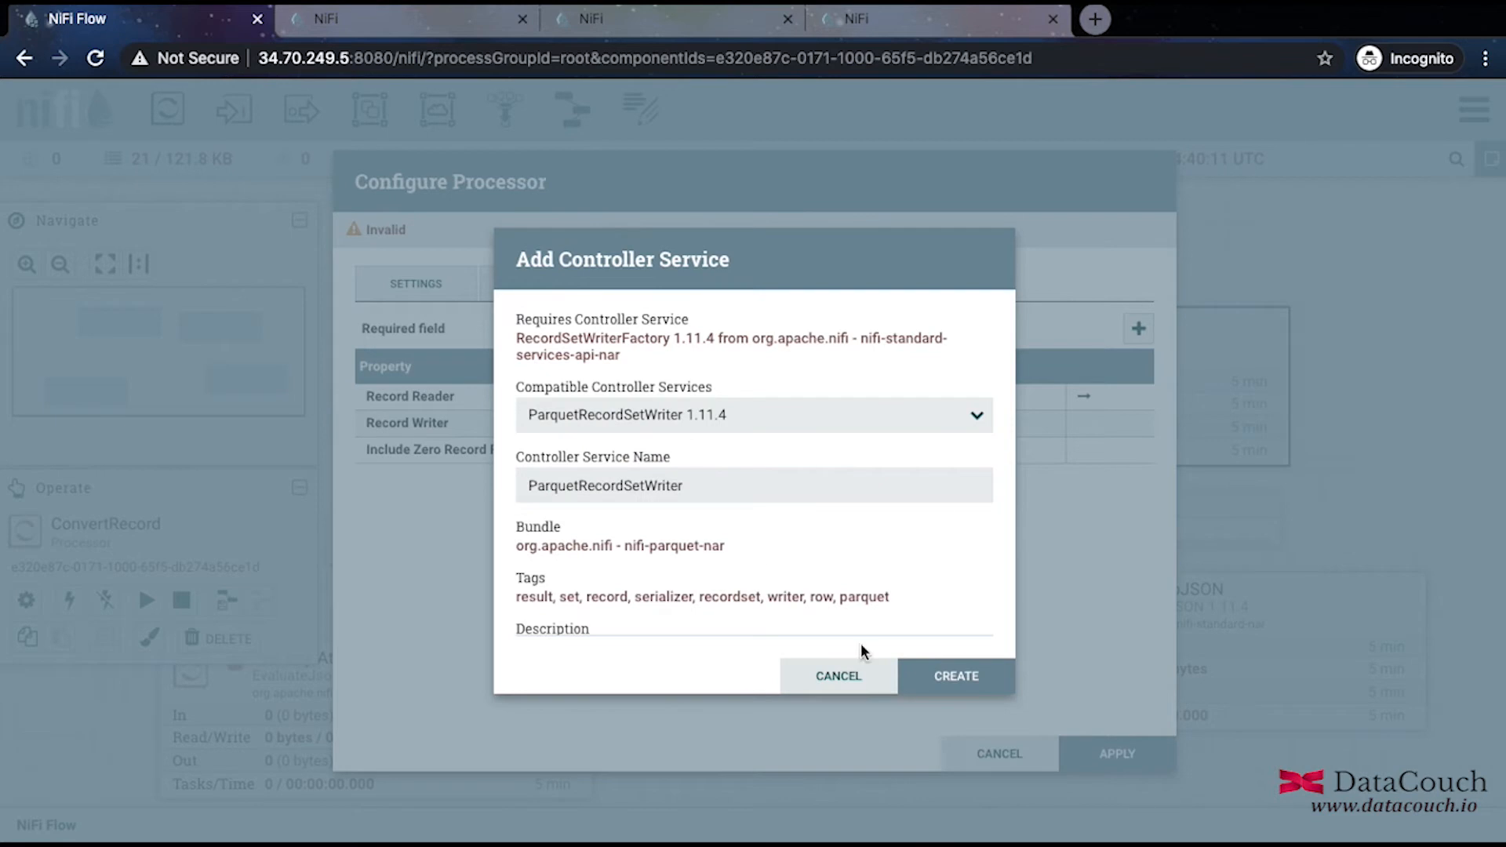
click(935, 673)
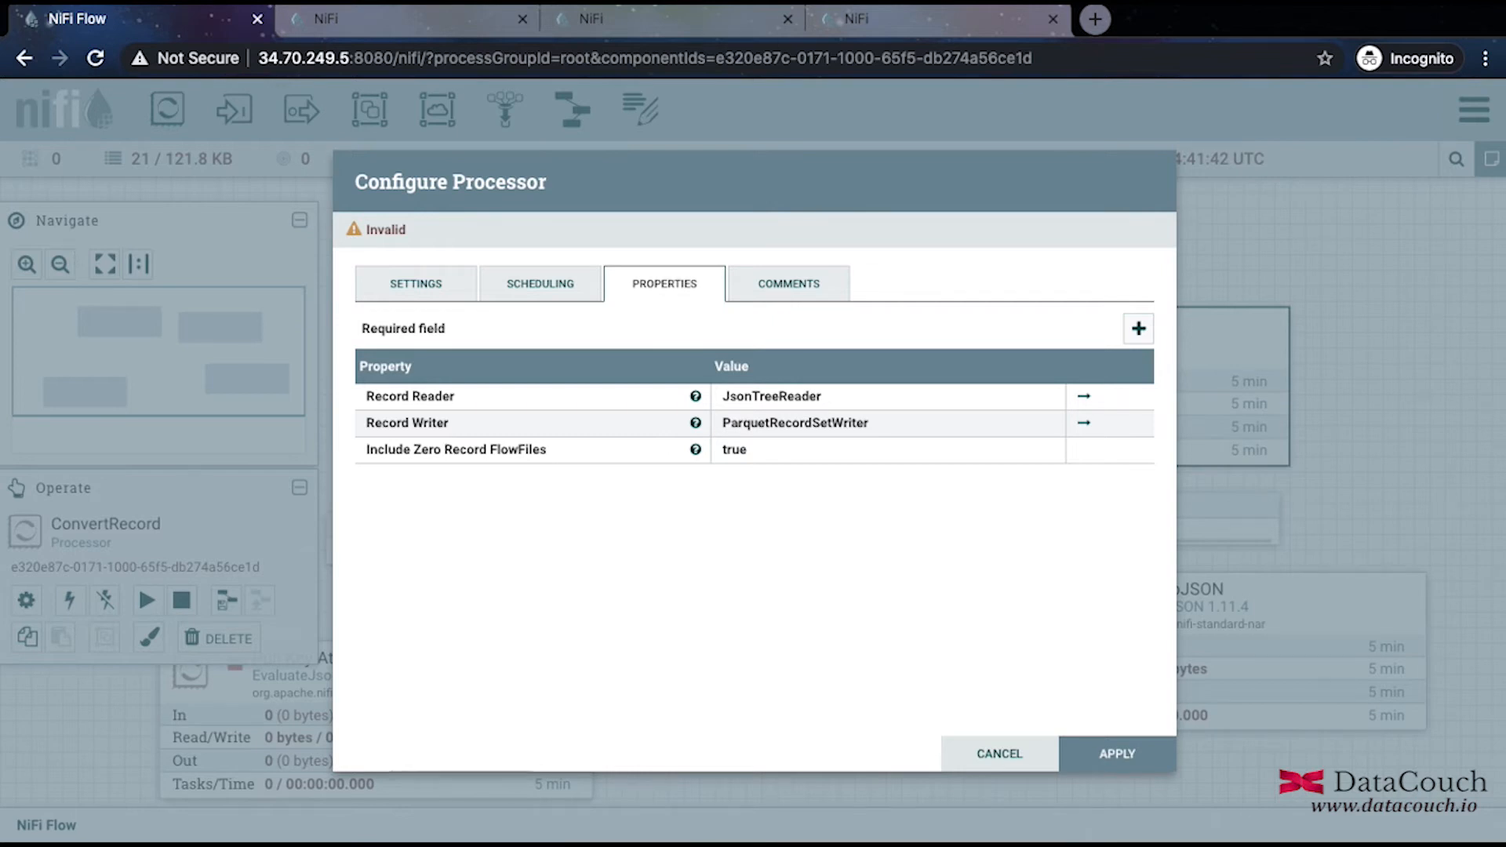
click(1083, 397)
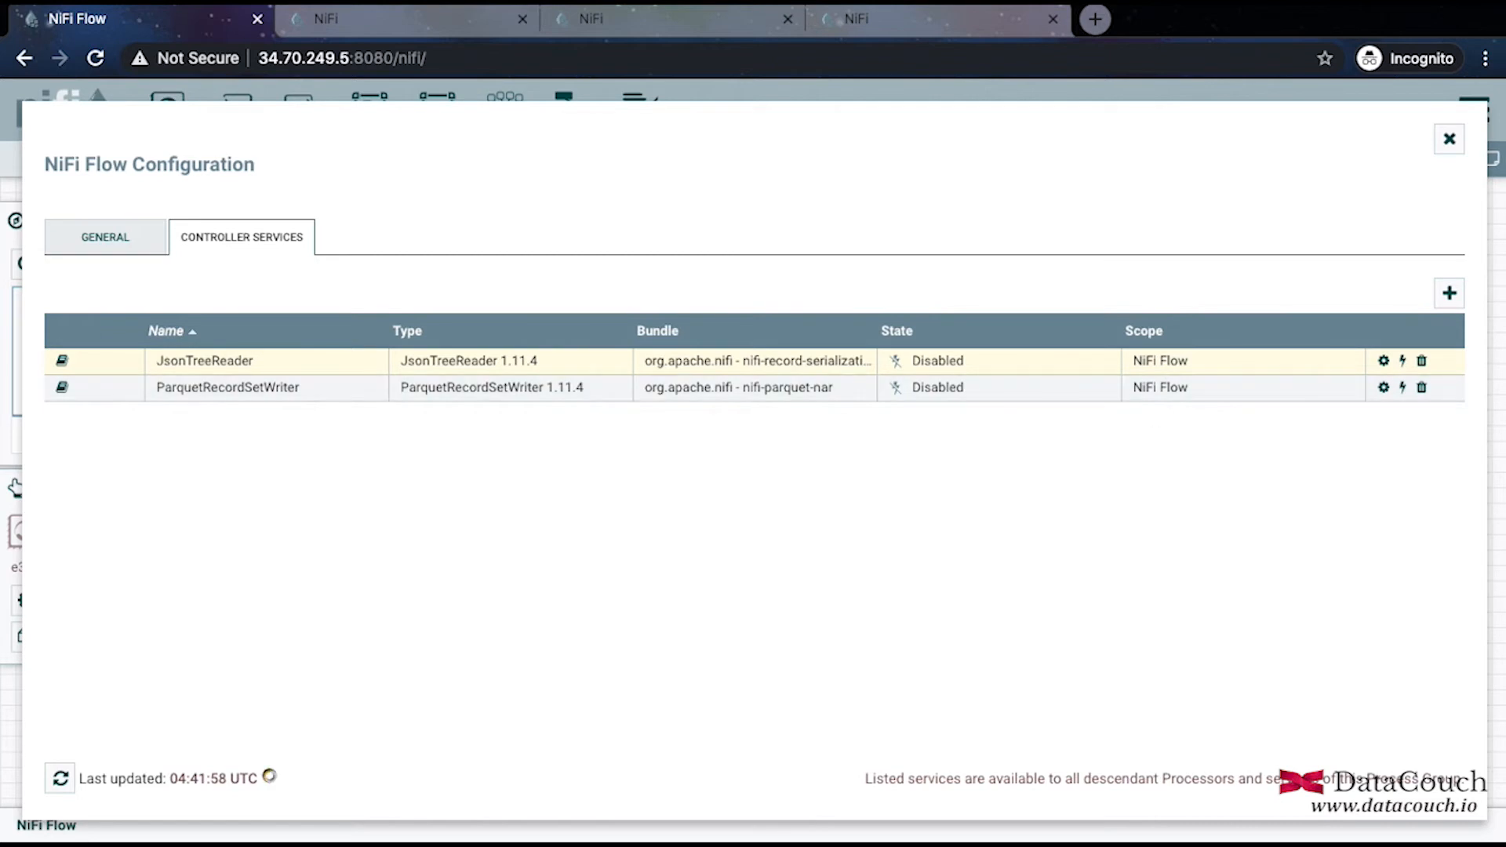
Set the JsonTreeReader's Date Format to yyyyMMdd.
click(1383, 360)
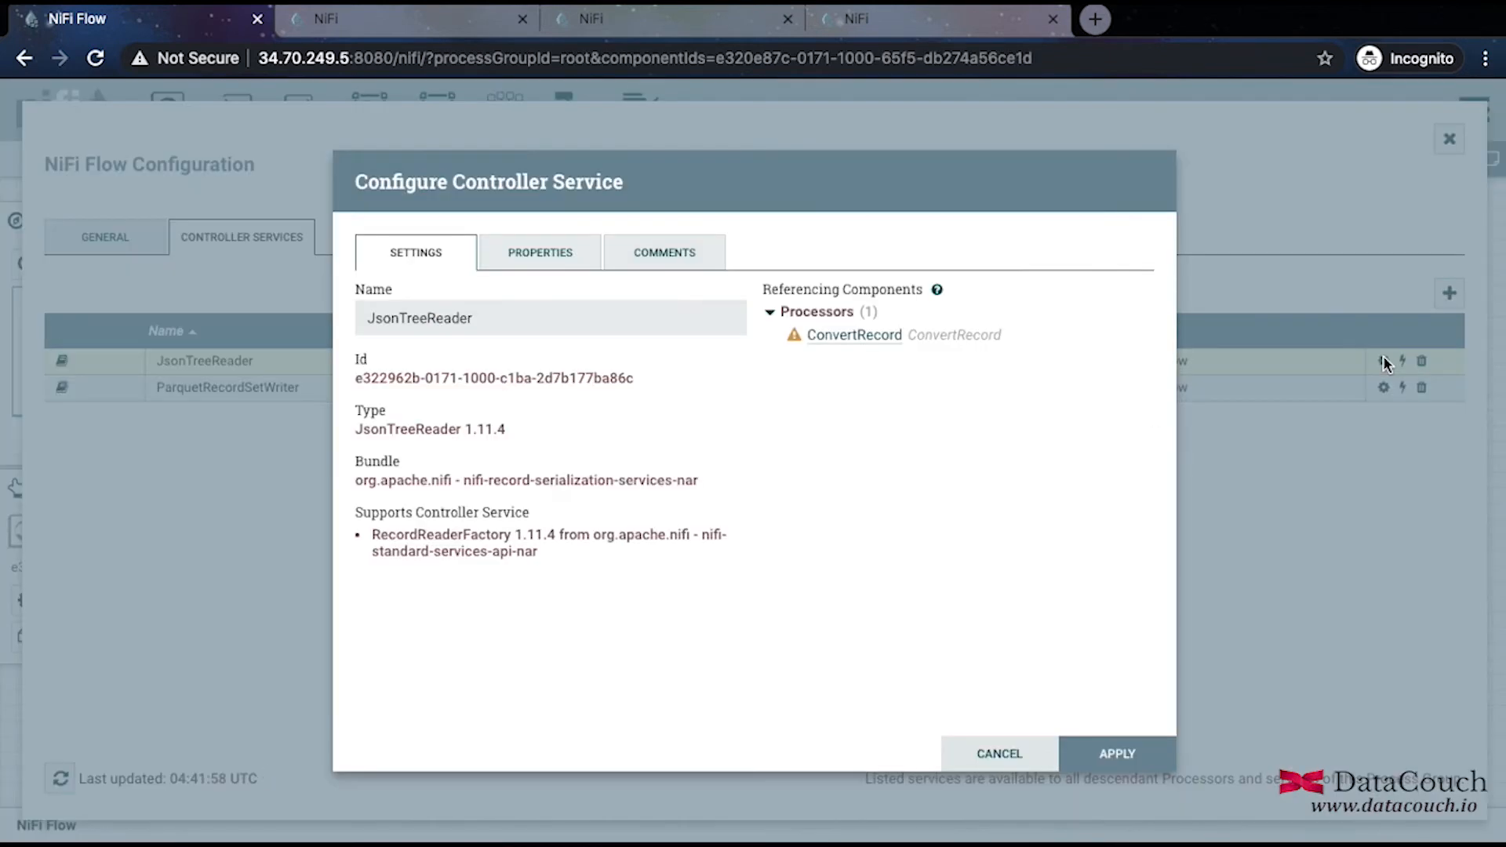
click(558, 261)
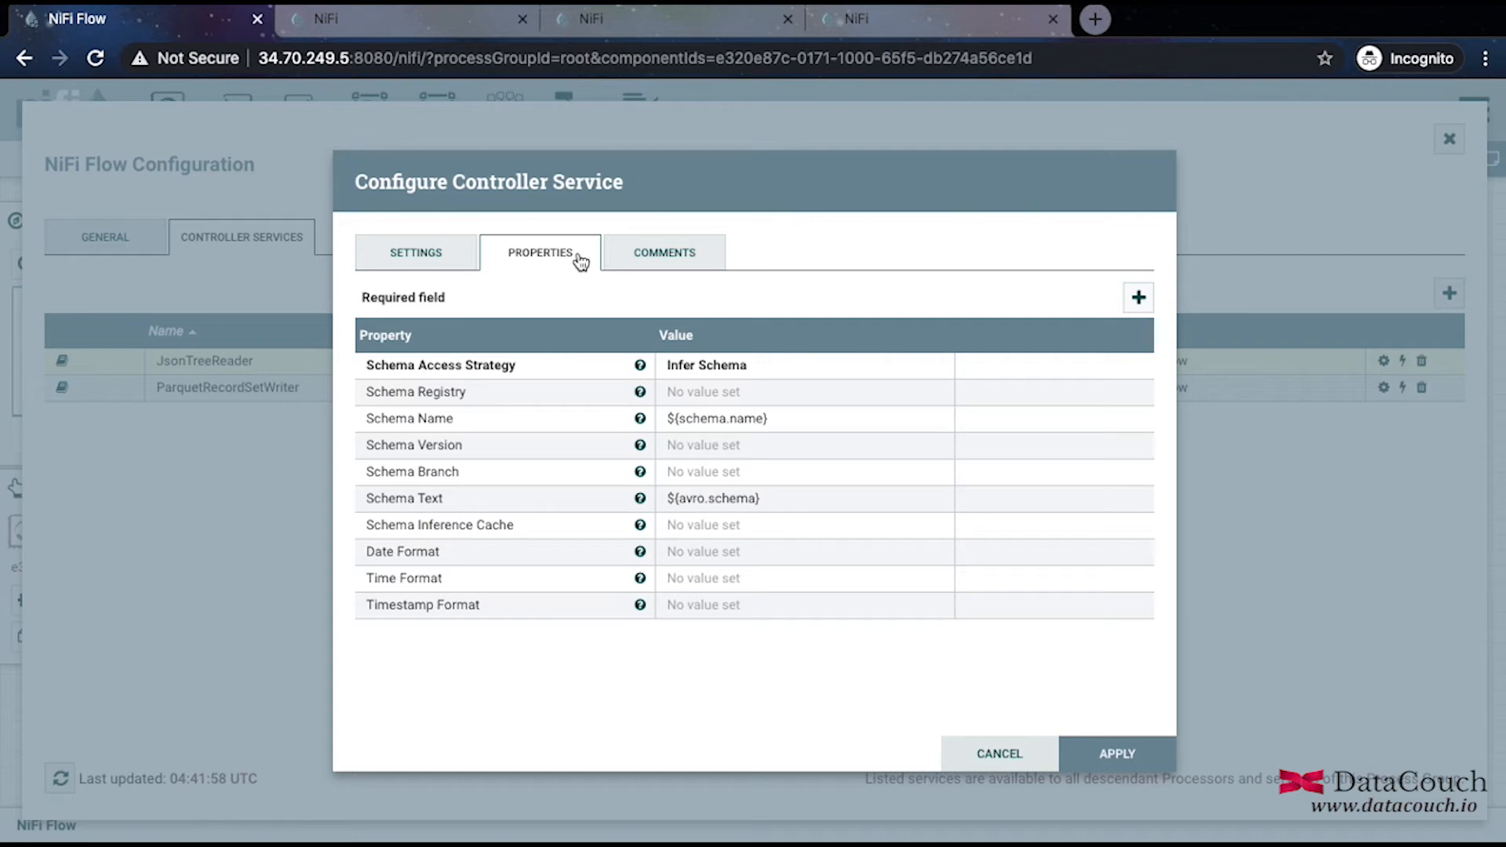
click(682, 553)
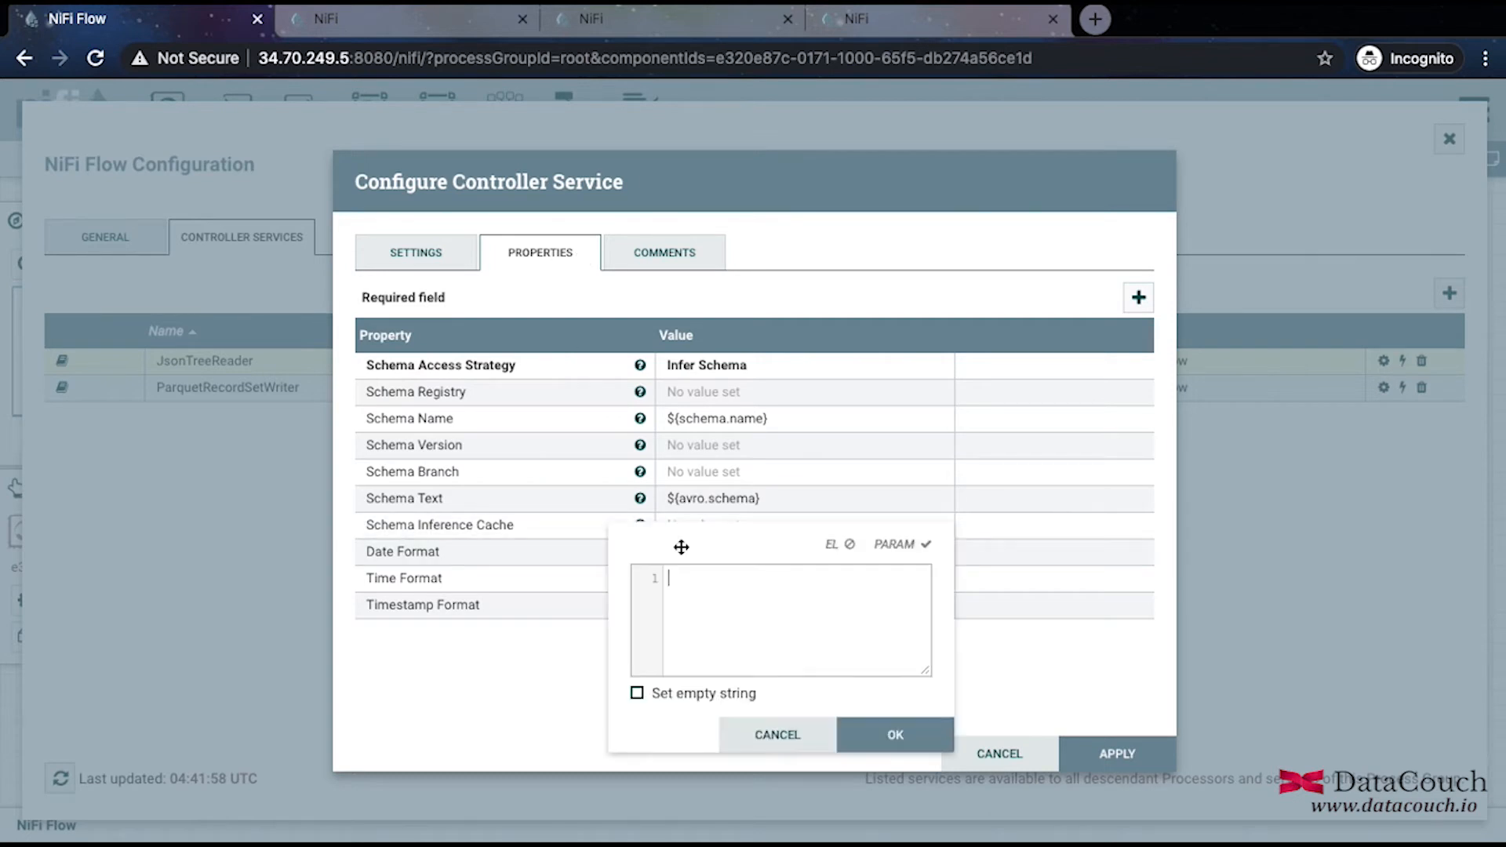
text(yyyyMMdd)
click(924, 734)
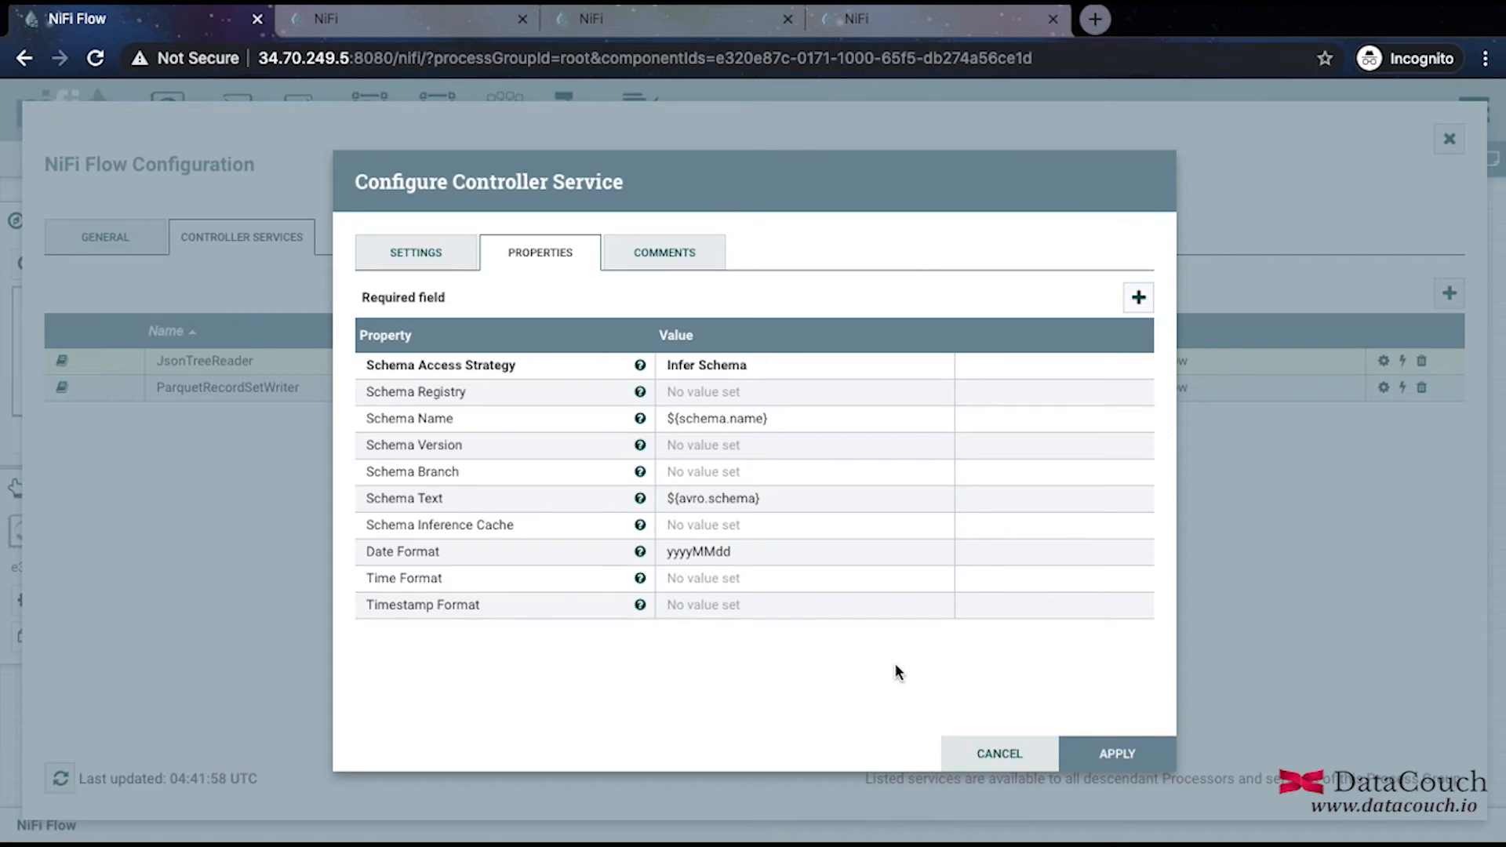
Set its Timestamp Format to yyyy-MM-dd HH:mm:ss and apply the reader configuration.
click(766, 608)
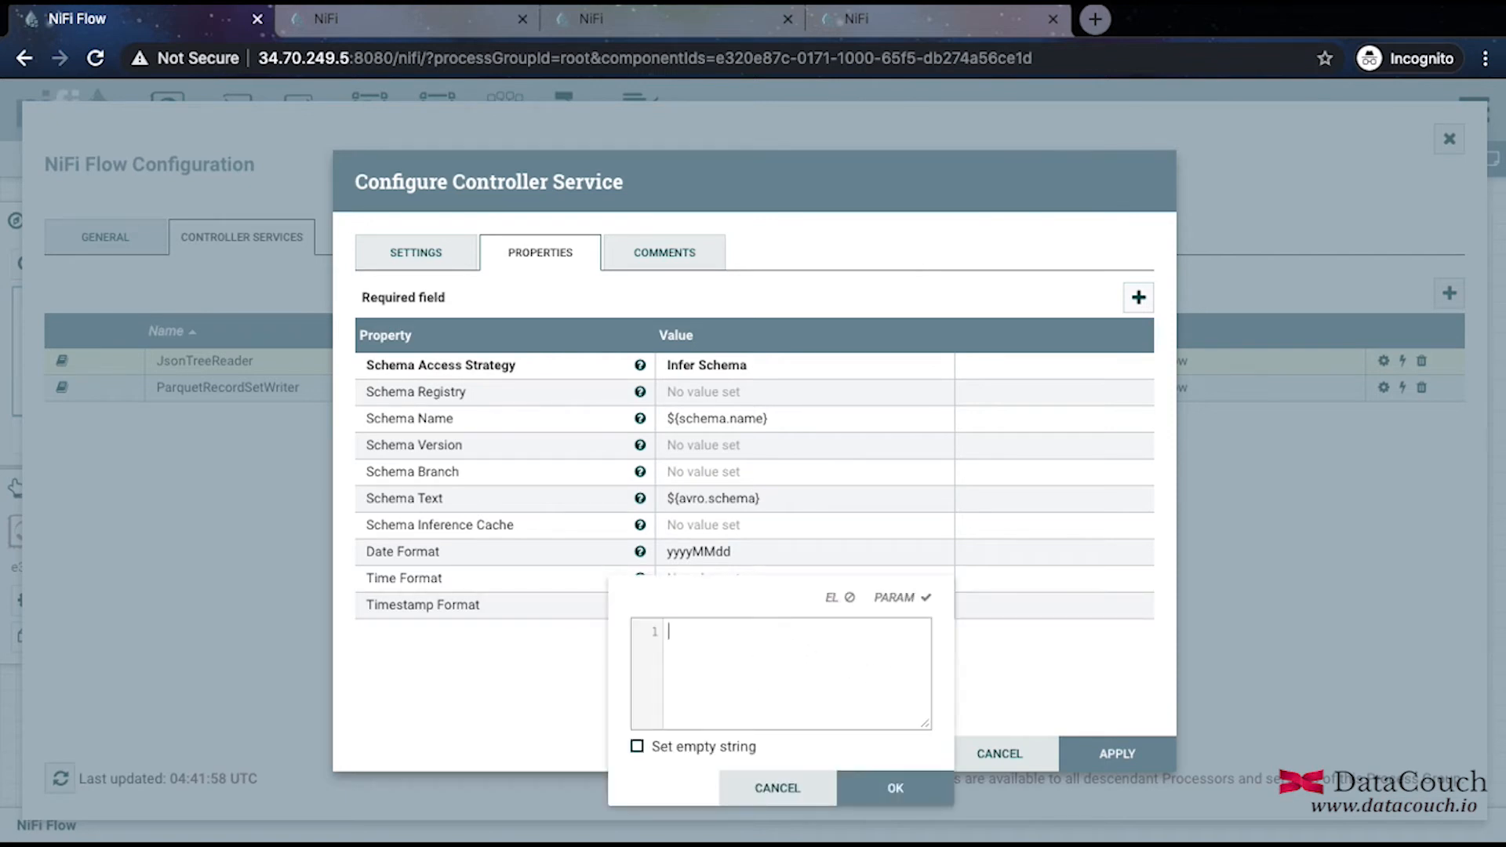
text(yyyy-)
text(MM-dd HH:mm)
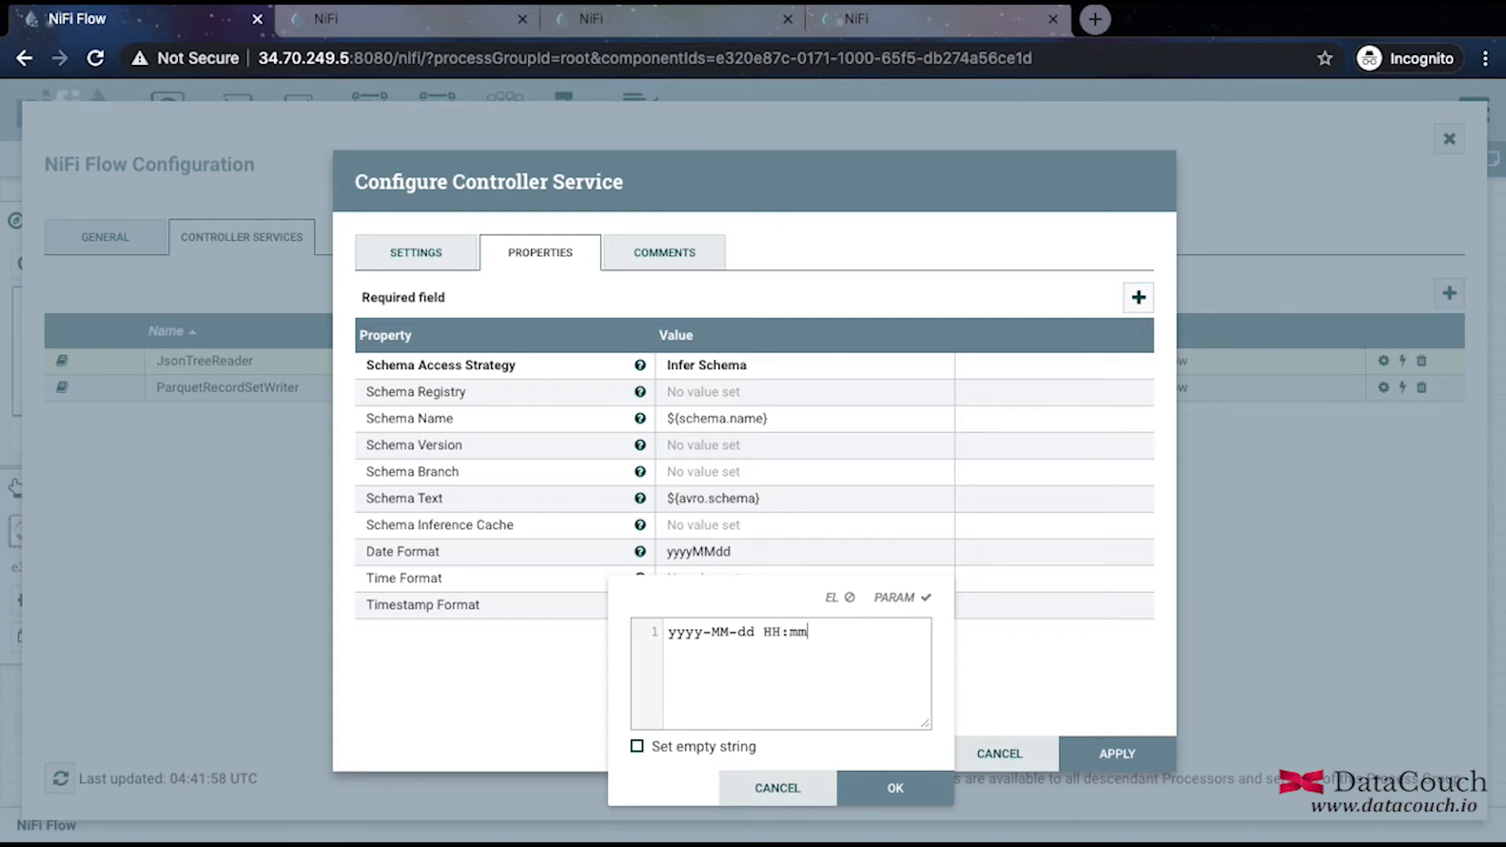
text(:ss)
click(896, 789)
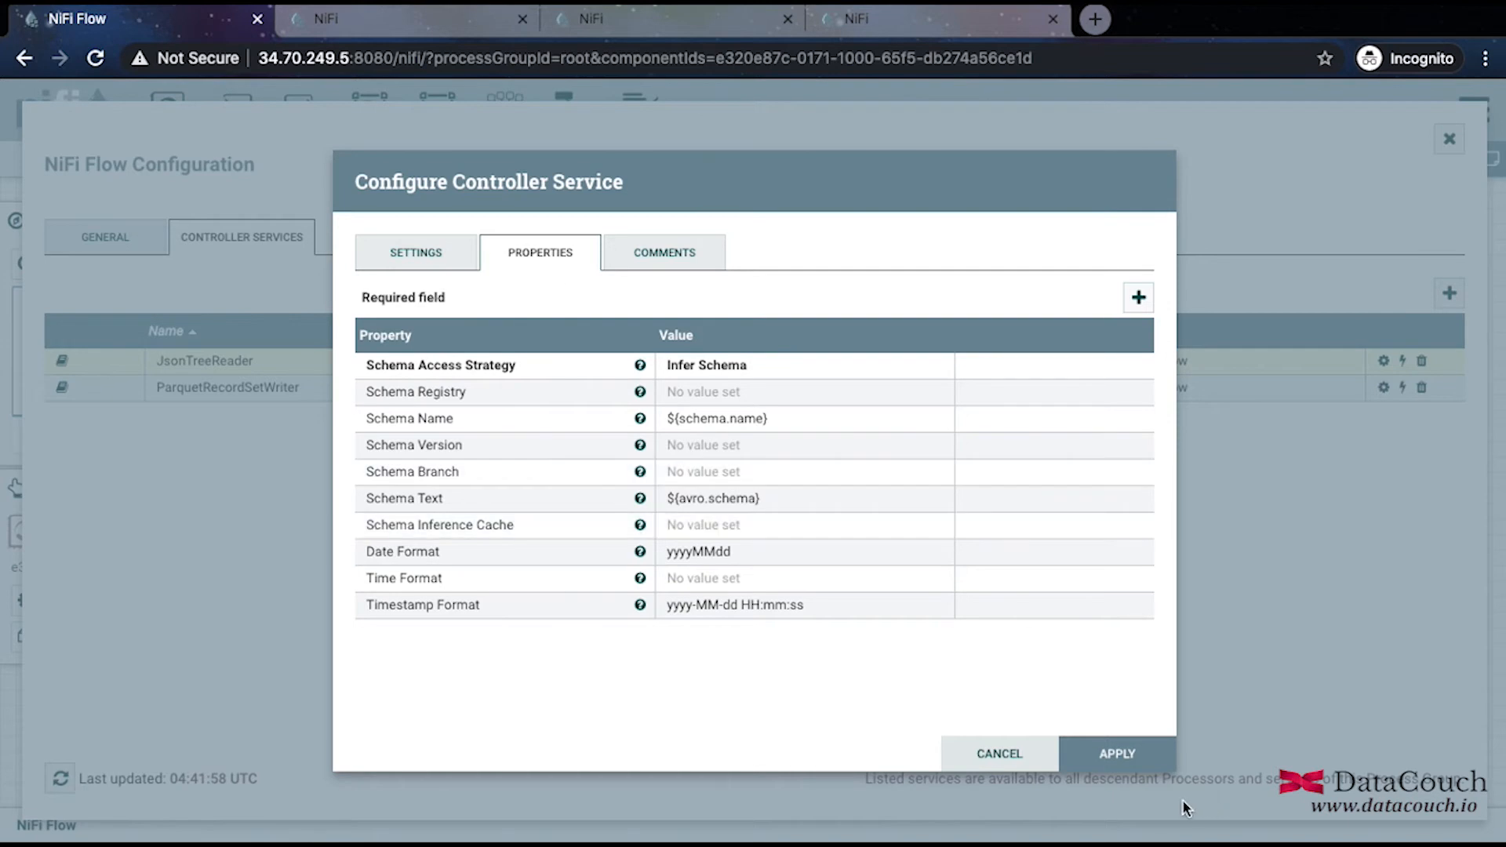
click(1114, 754)
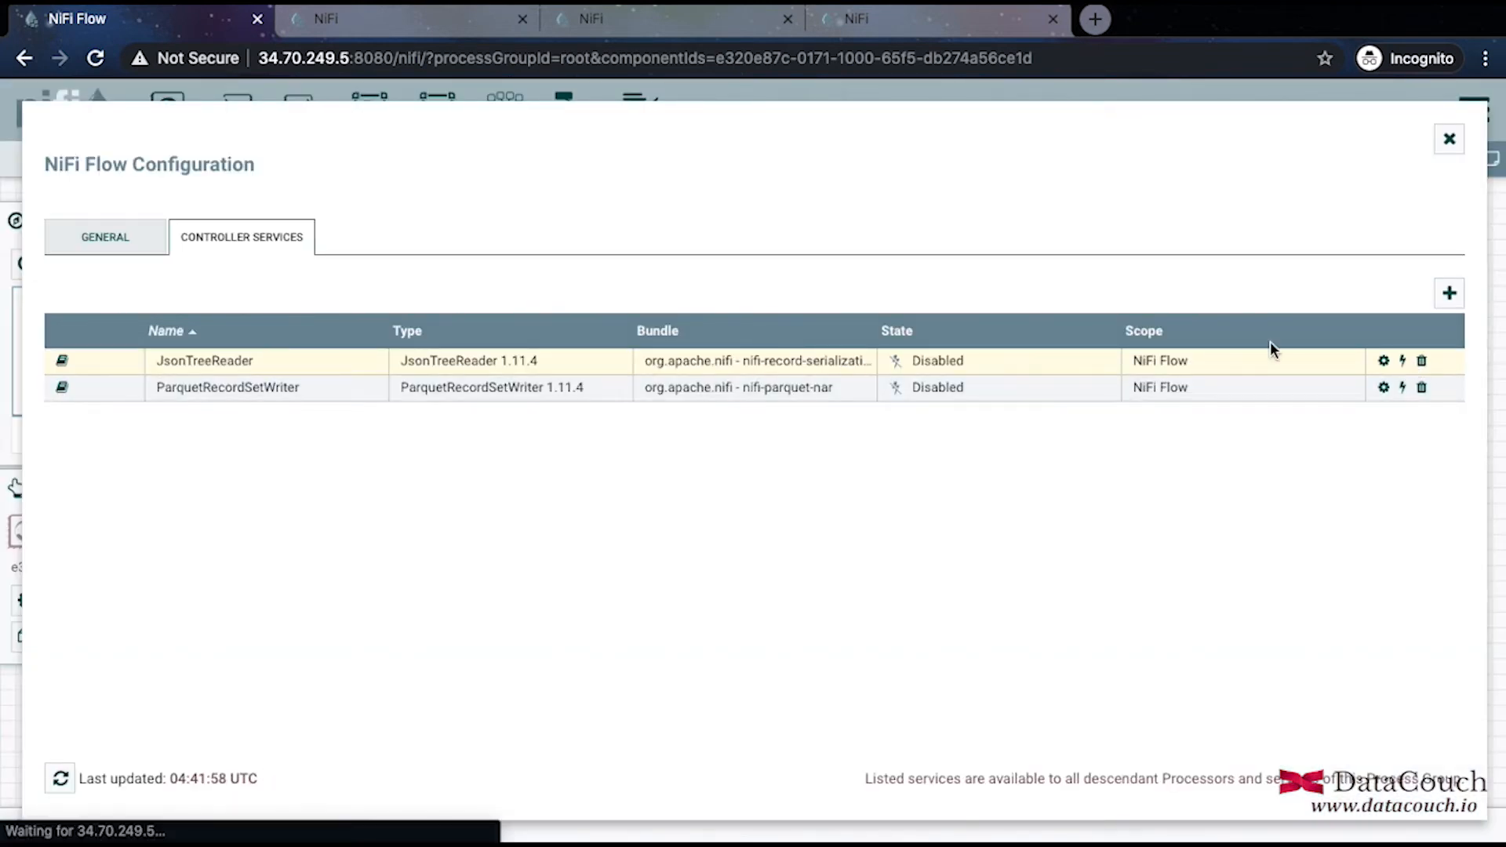
click(63, 363)
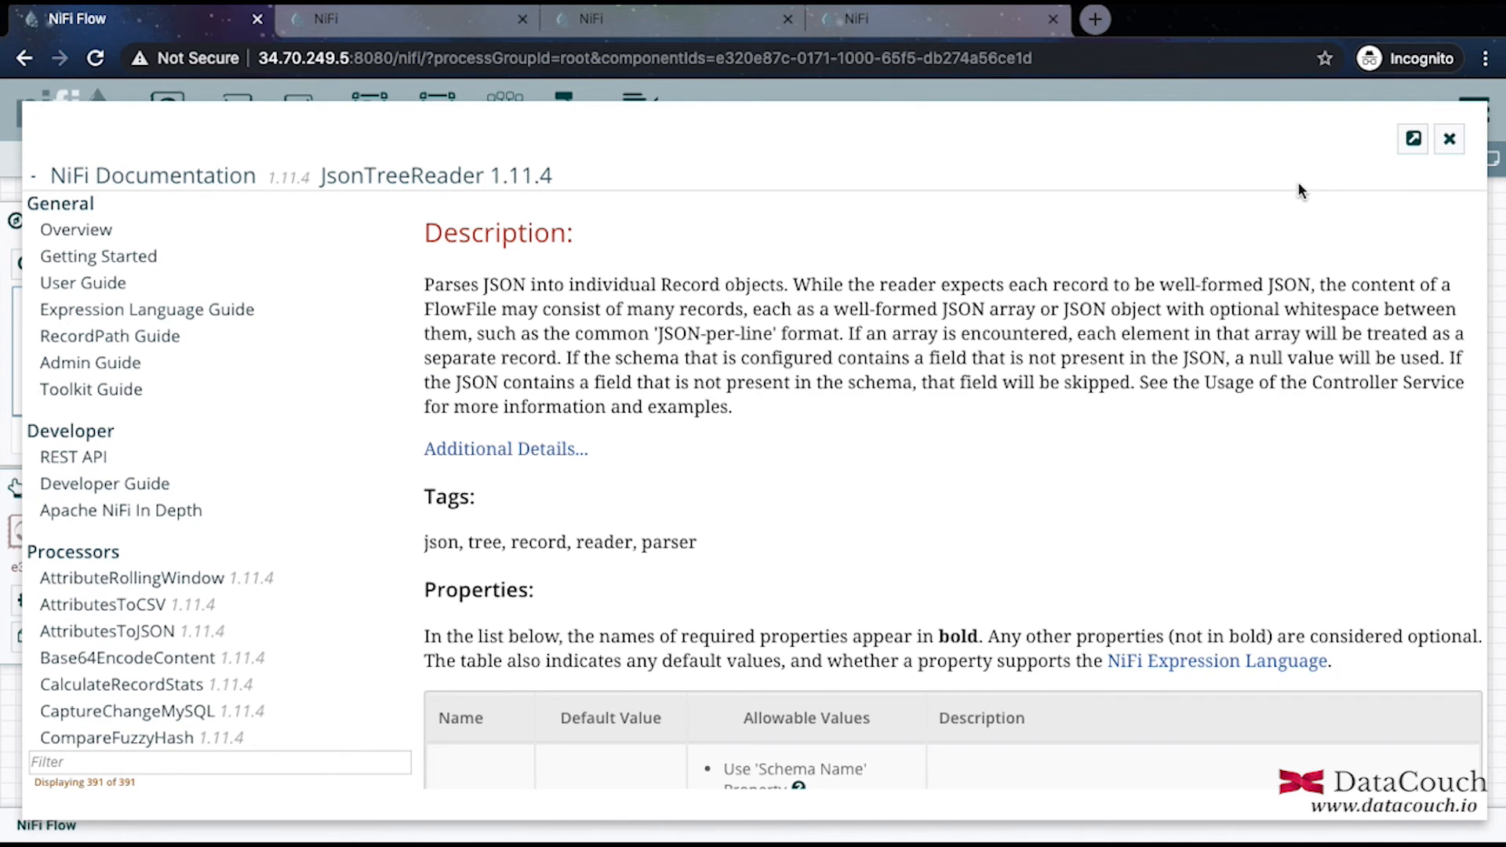
click(1448, 141)
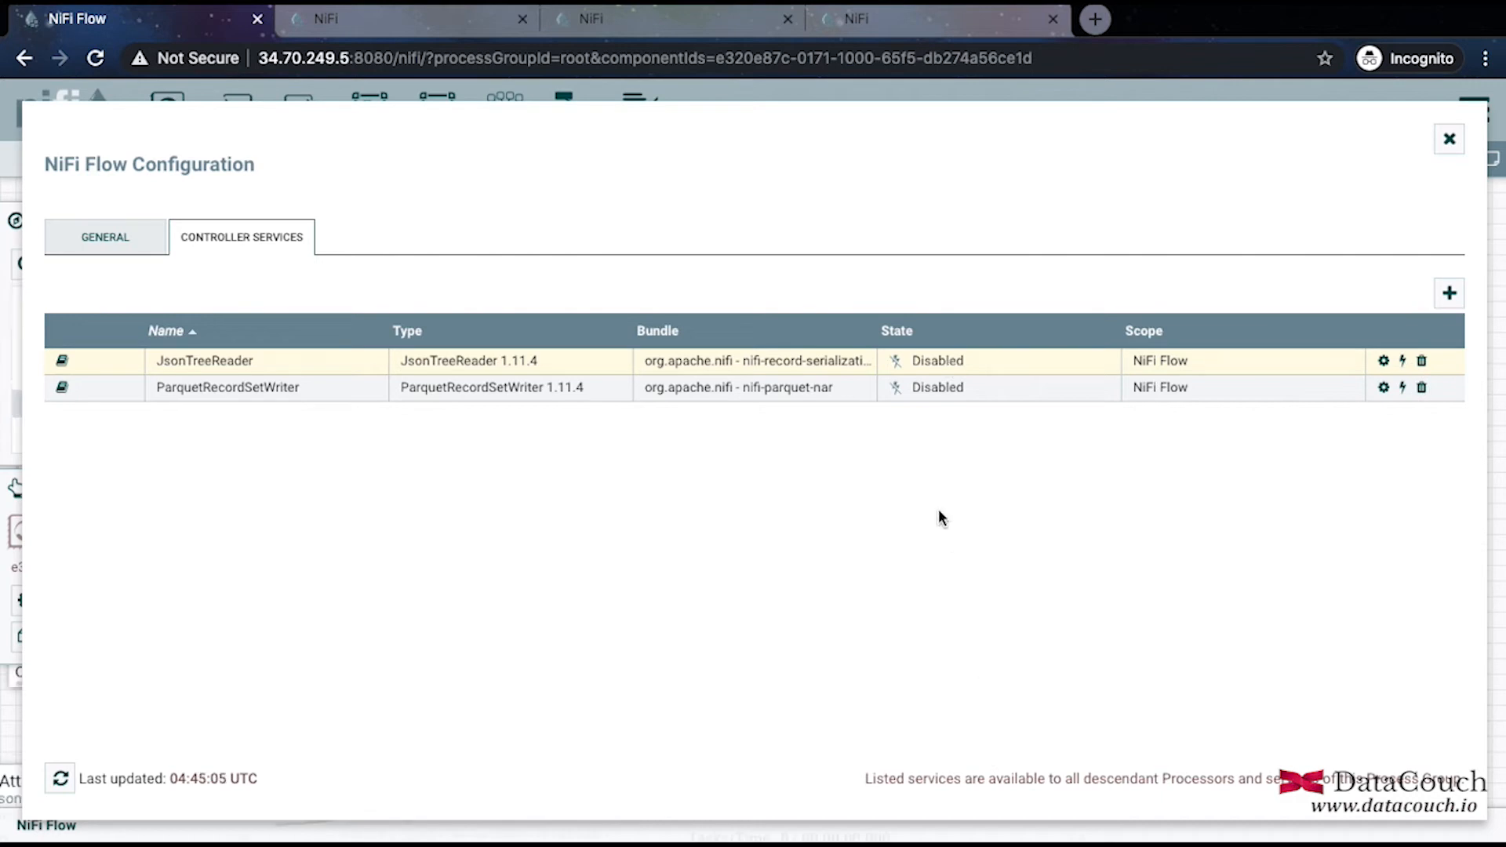
Enable the JsonTreeReader and ParquetRecordSetWriter services, then return to the canvas.
click(1404, 361)
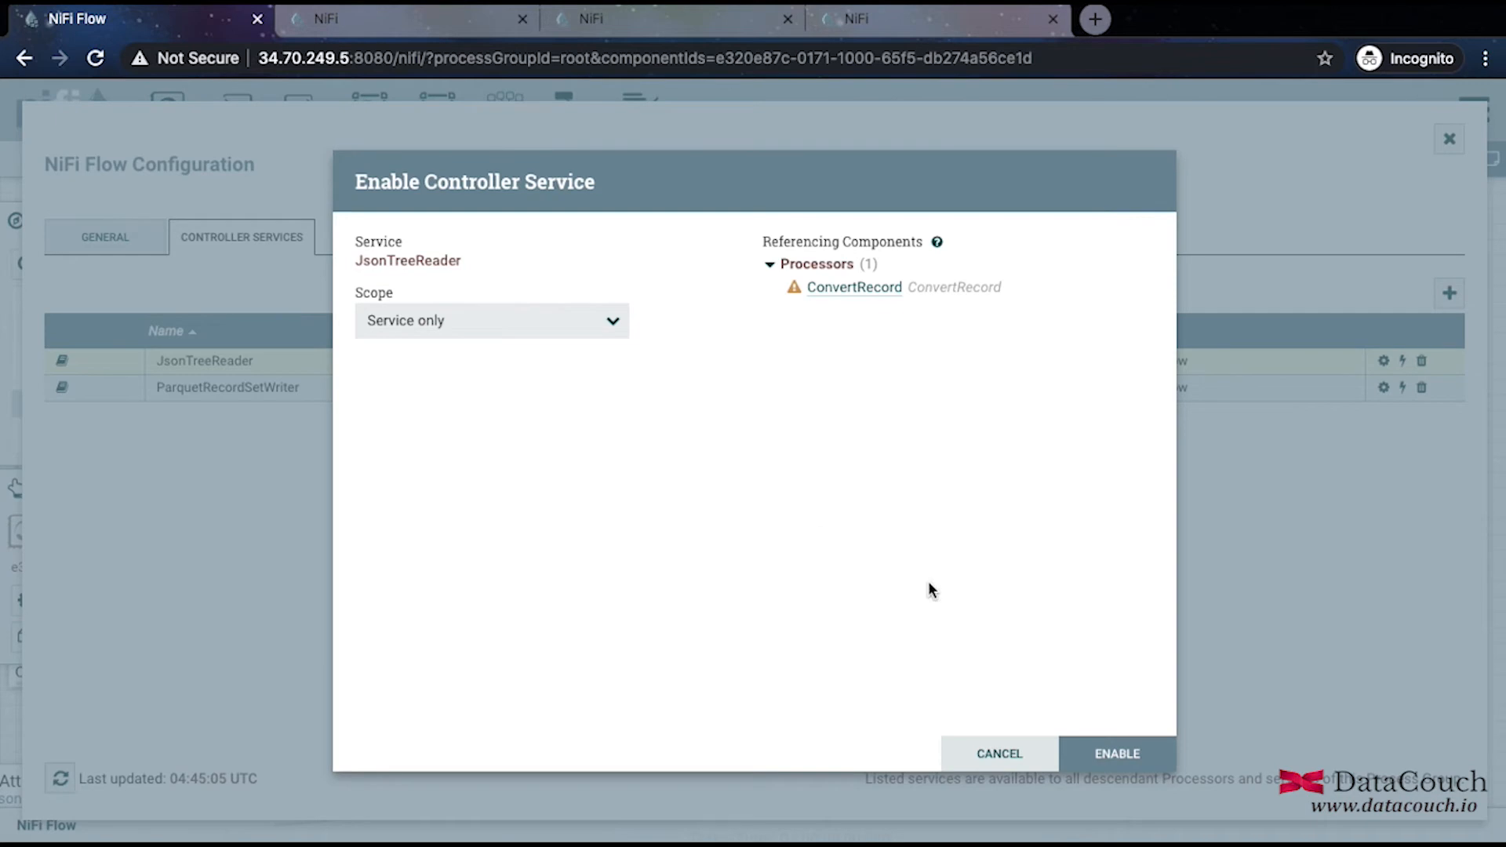
click(1097, 757)
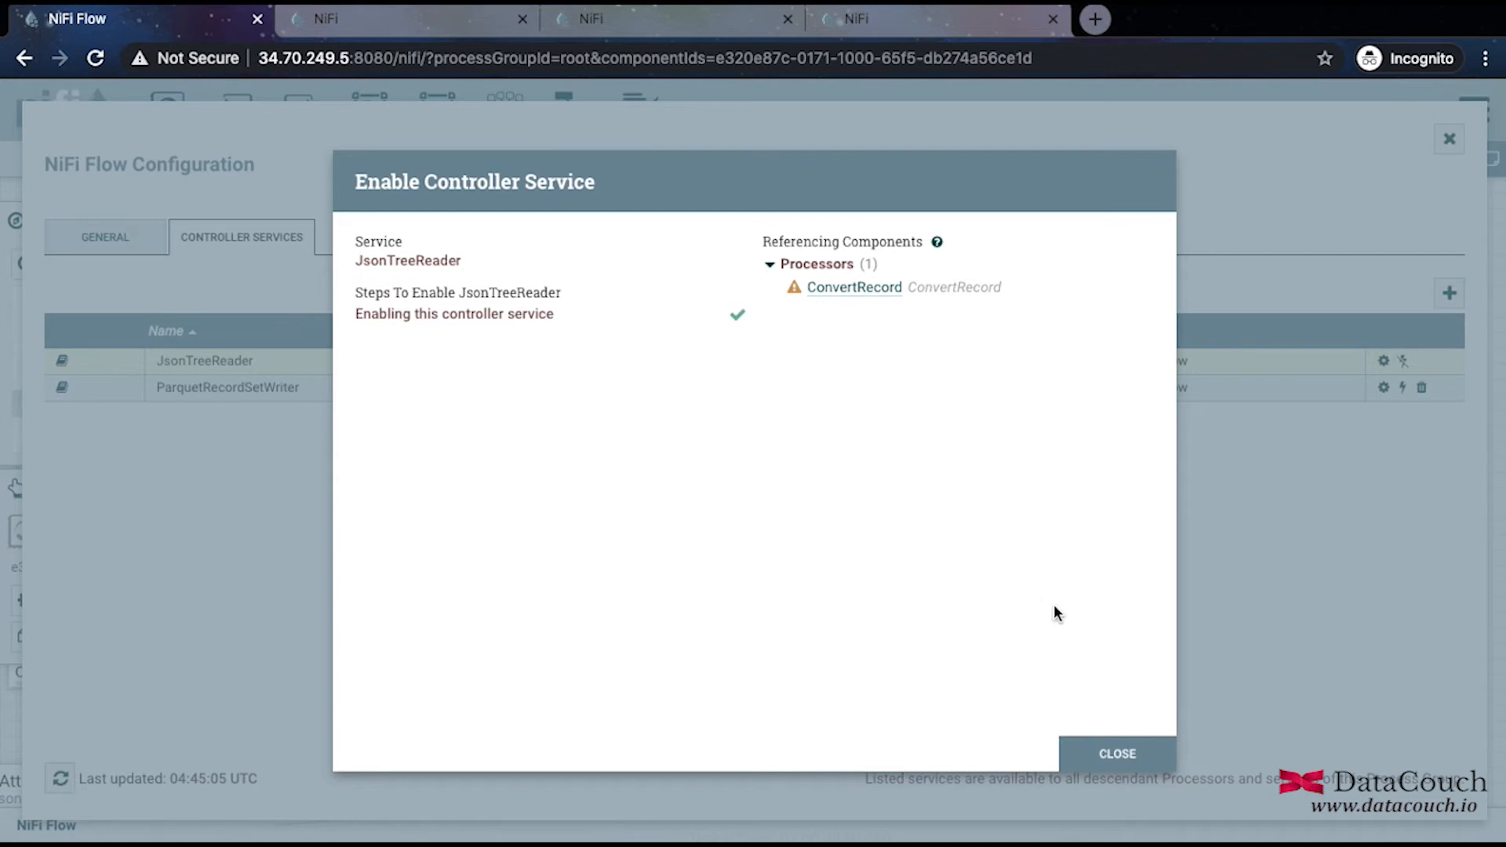
click(1107, 751)
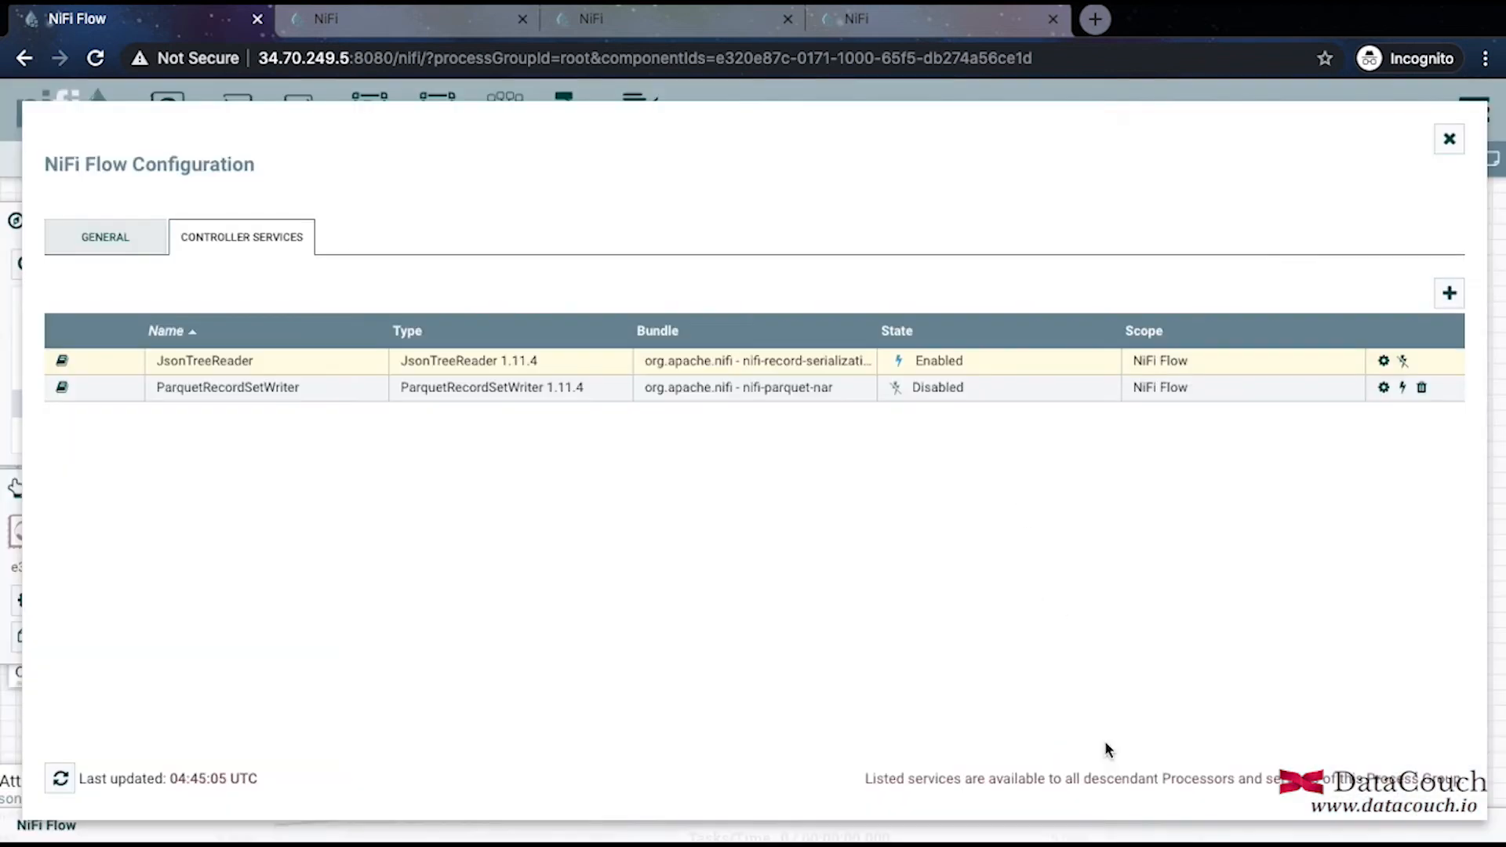
click(1402, 387)
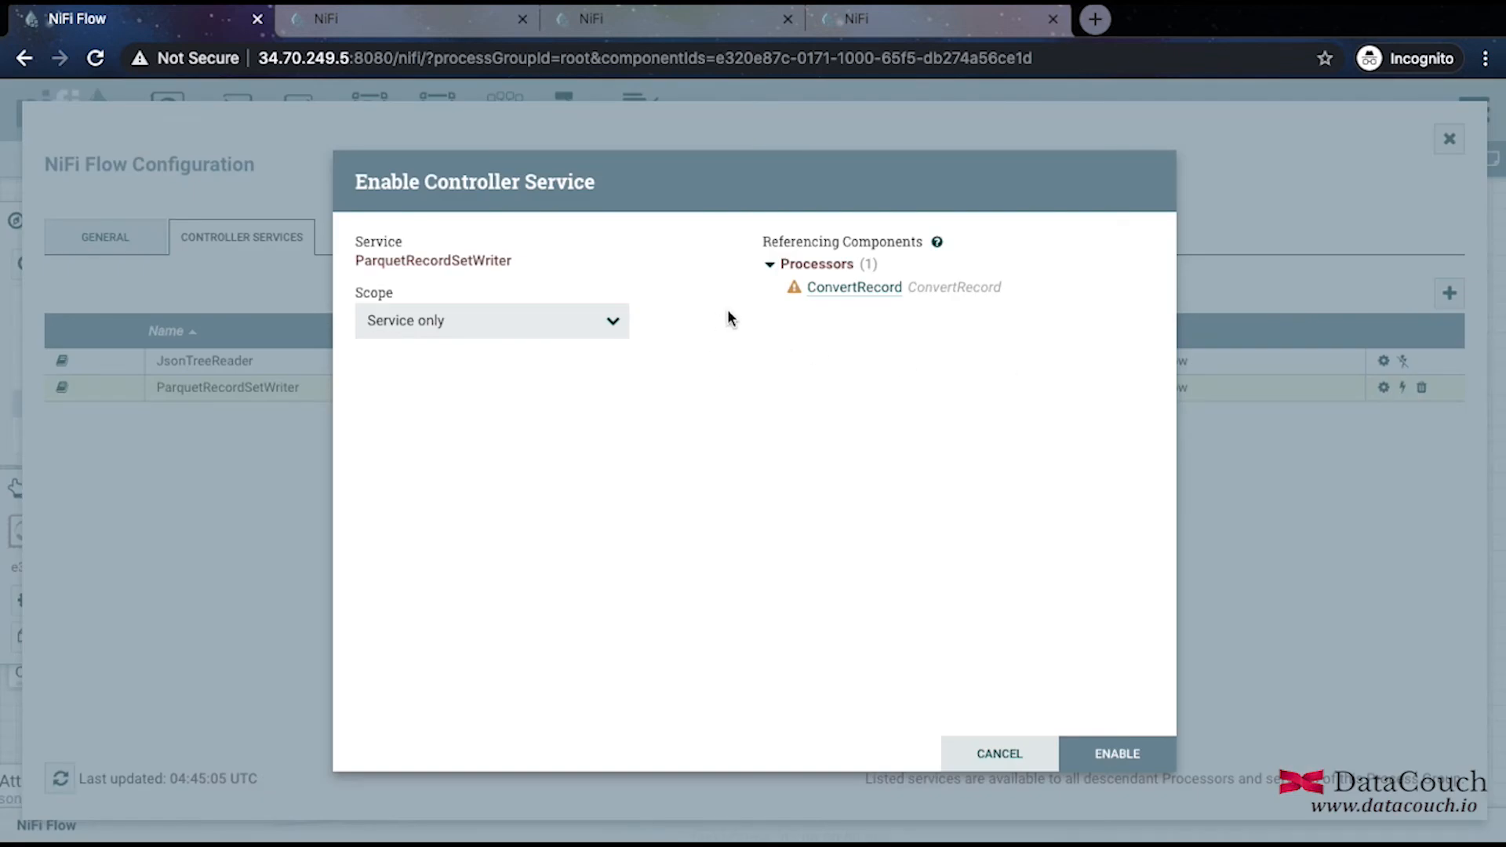
click(1113, 755)
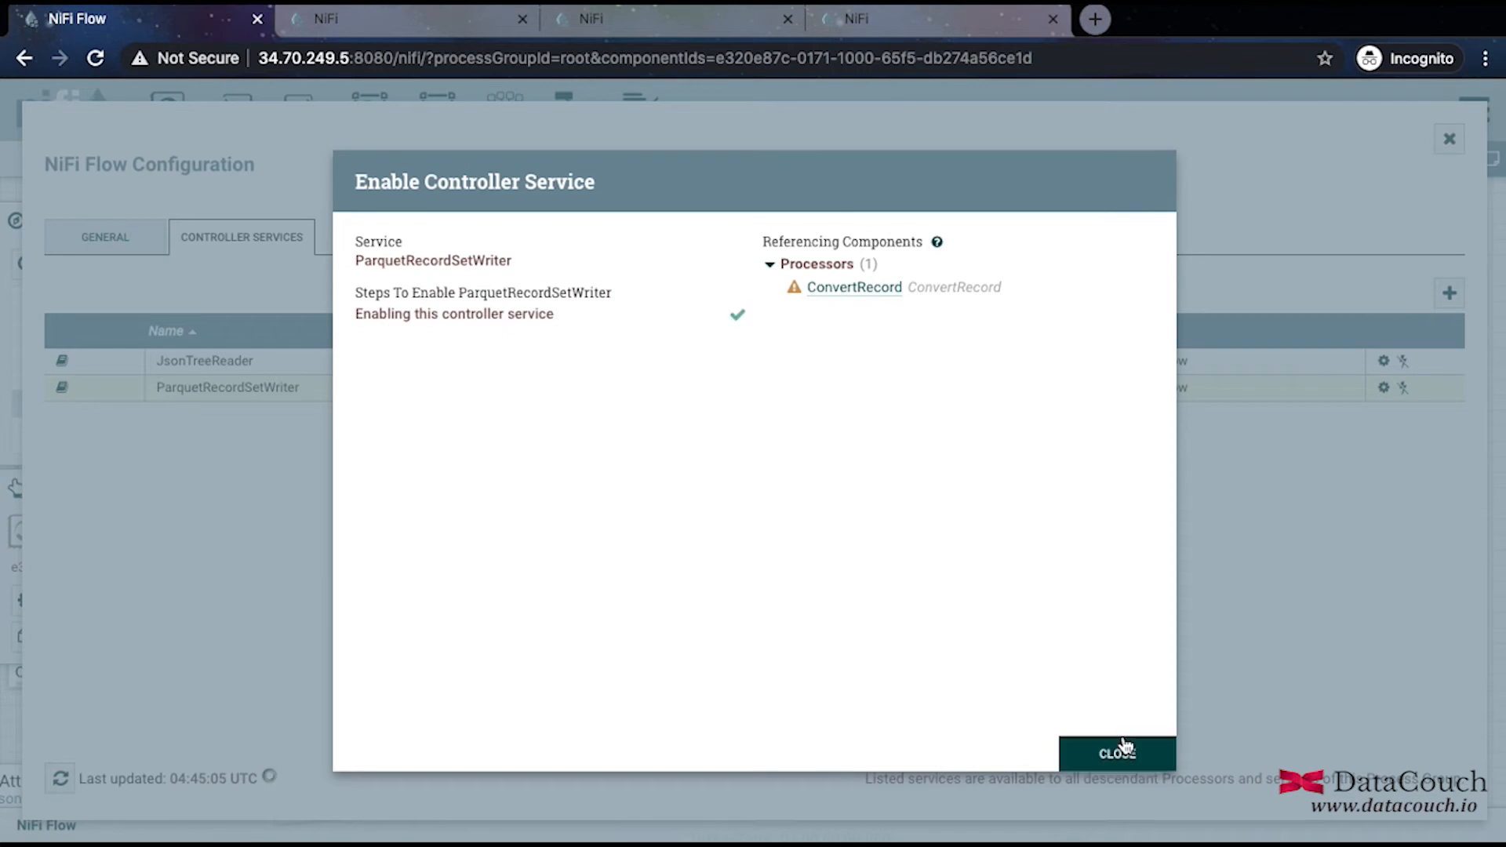
click(1126, 749)
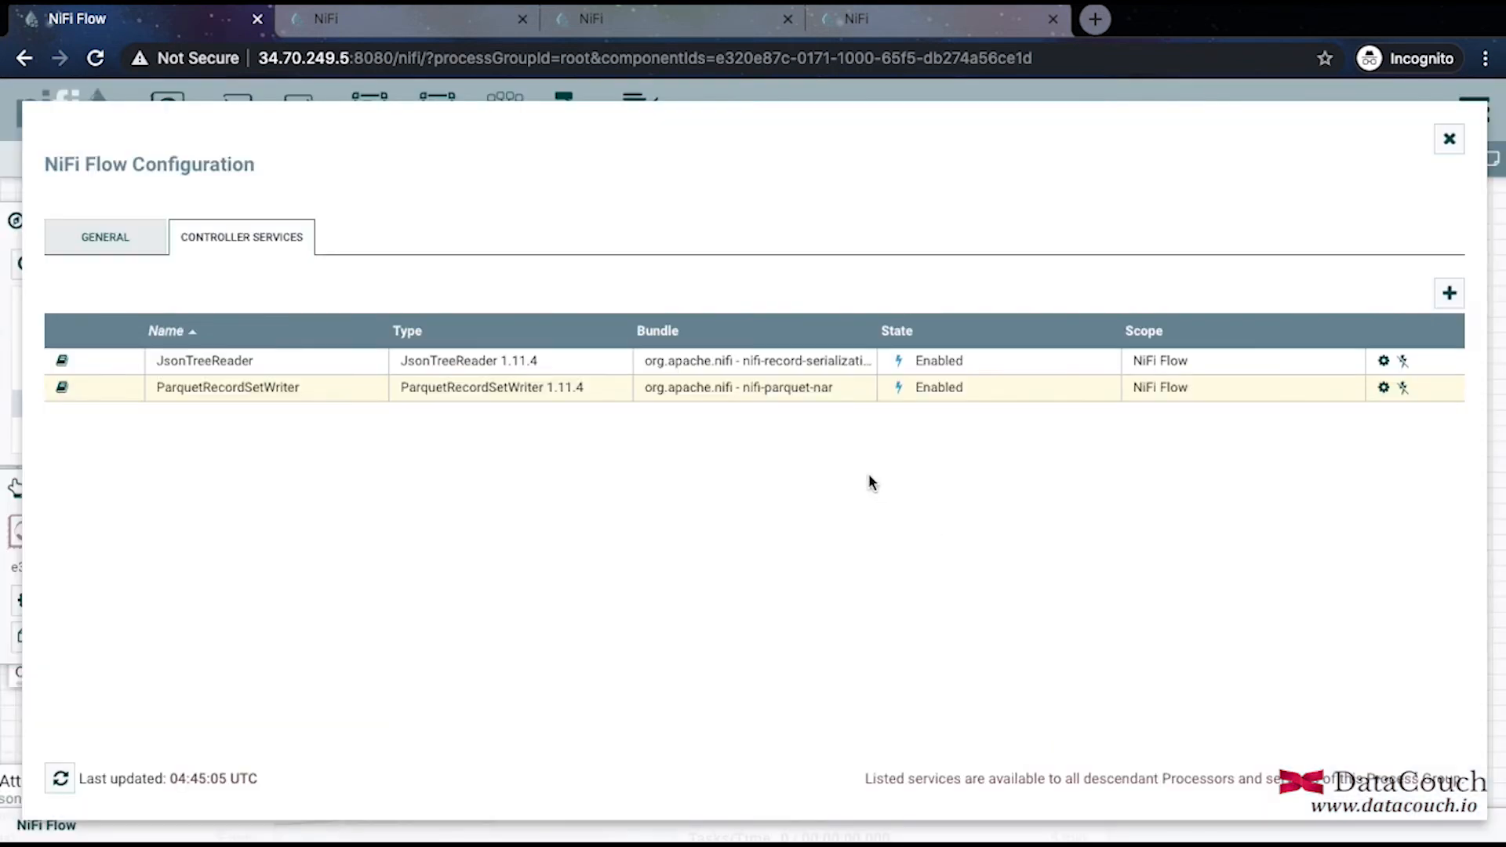
click(1449, 138)
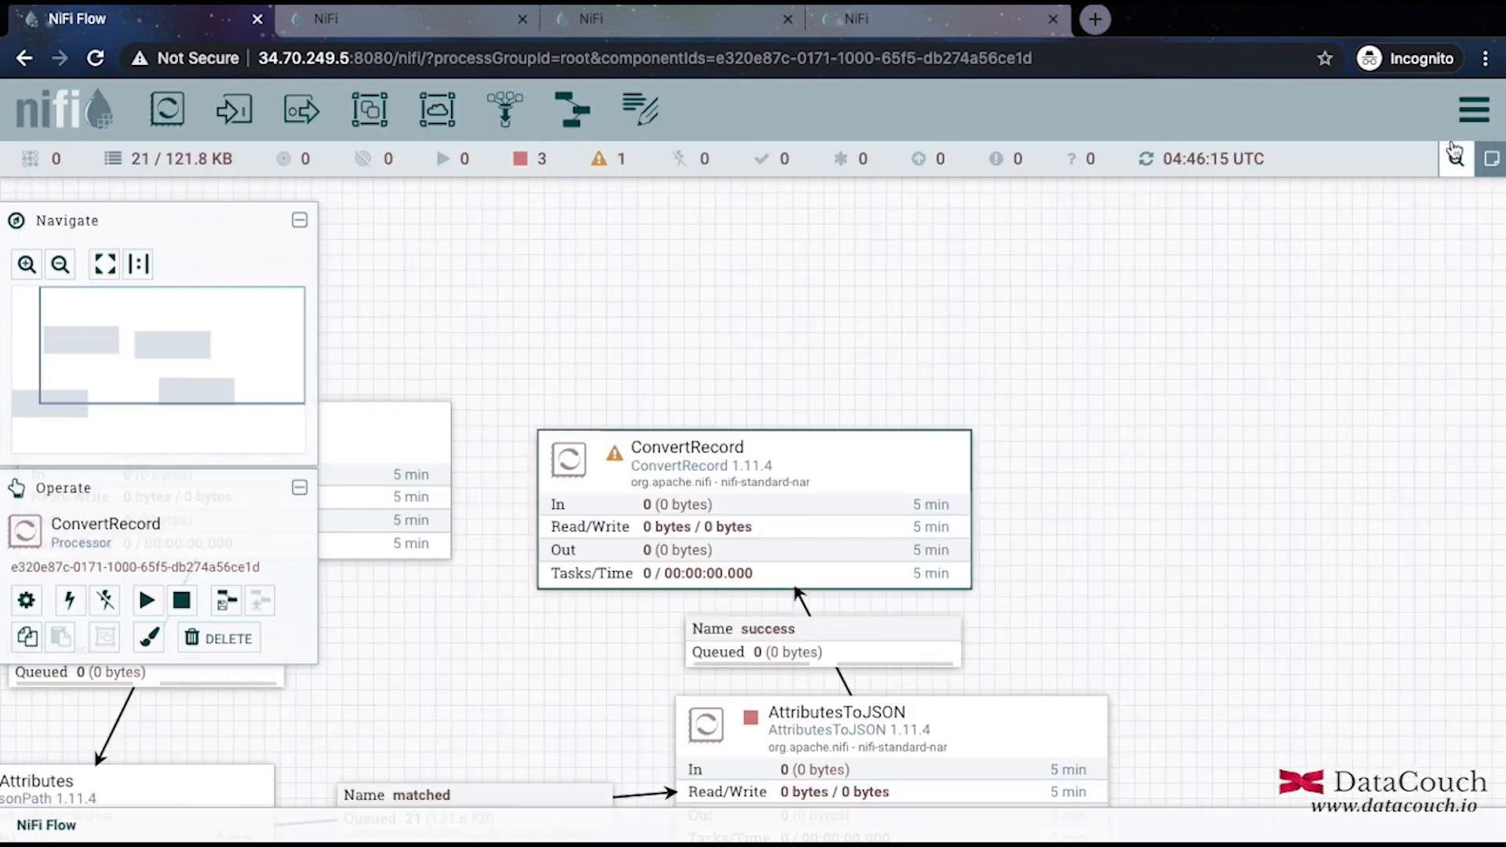
Review the ParquetRecordSetWriter service details from ConvertRecord's Record Writer property.
right_click(821, 509)
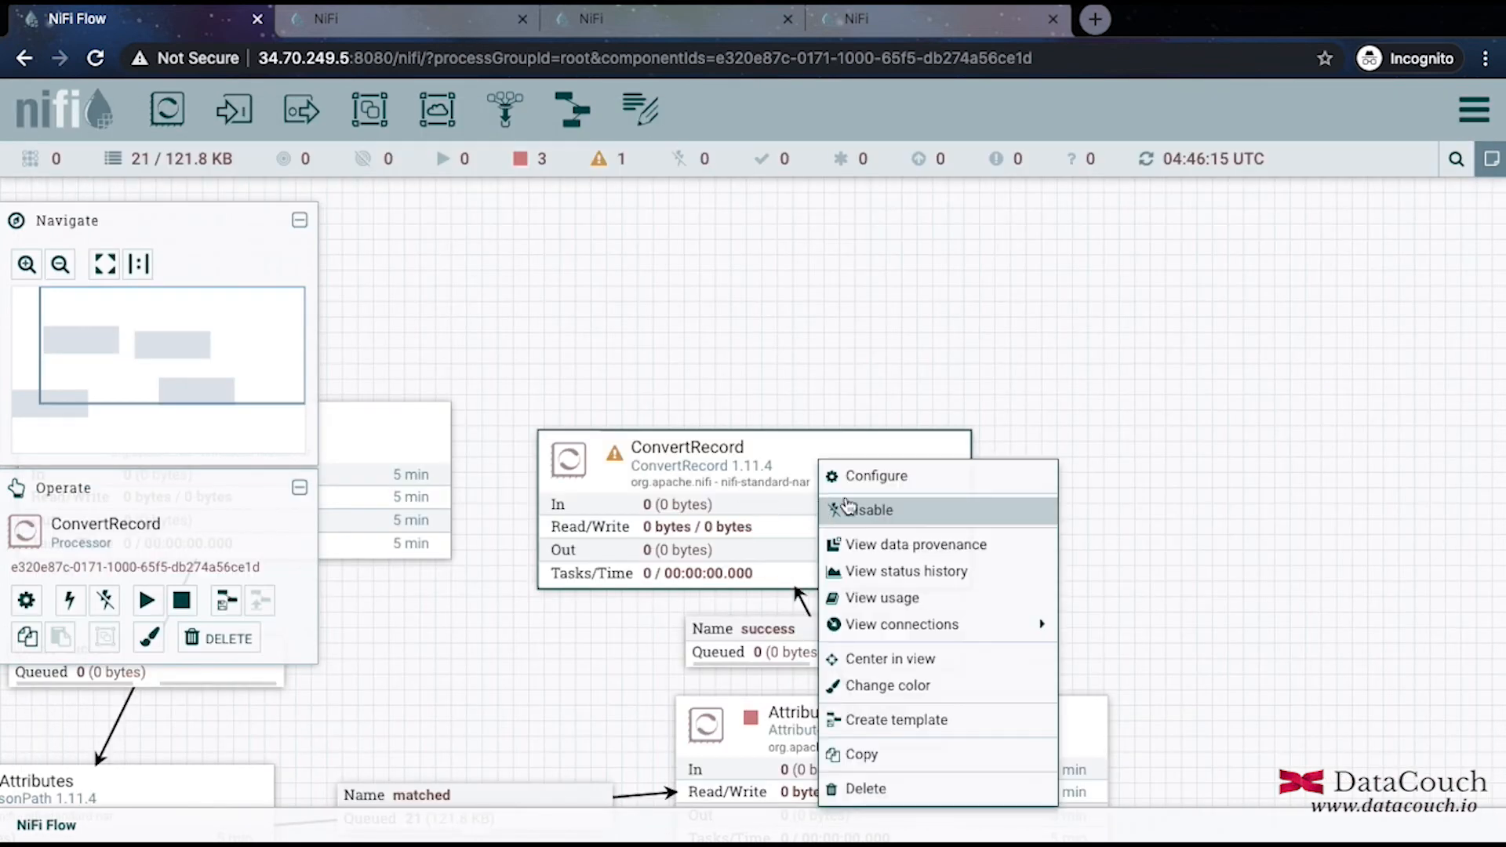
click(878, 476)
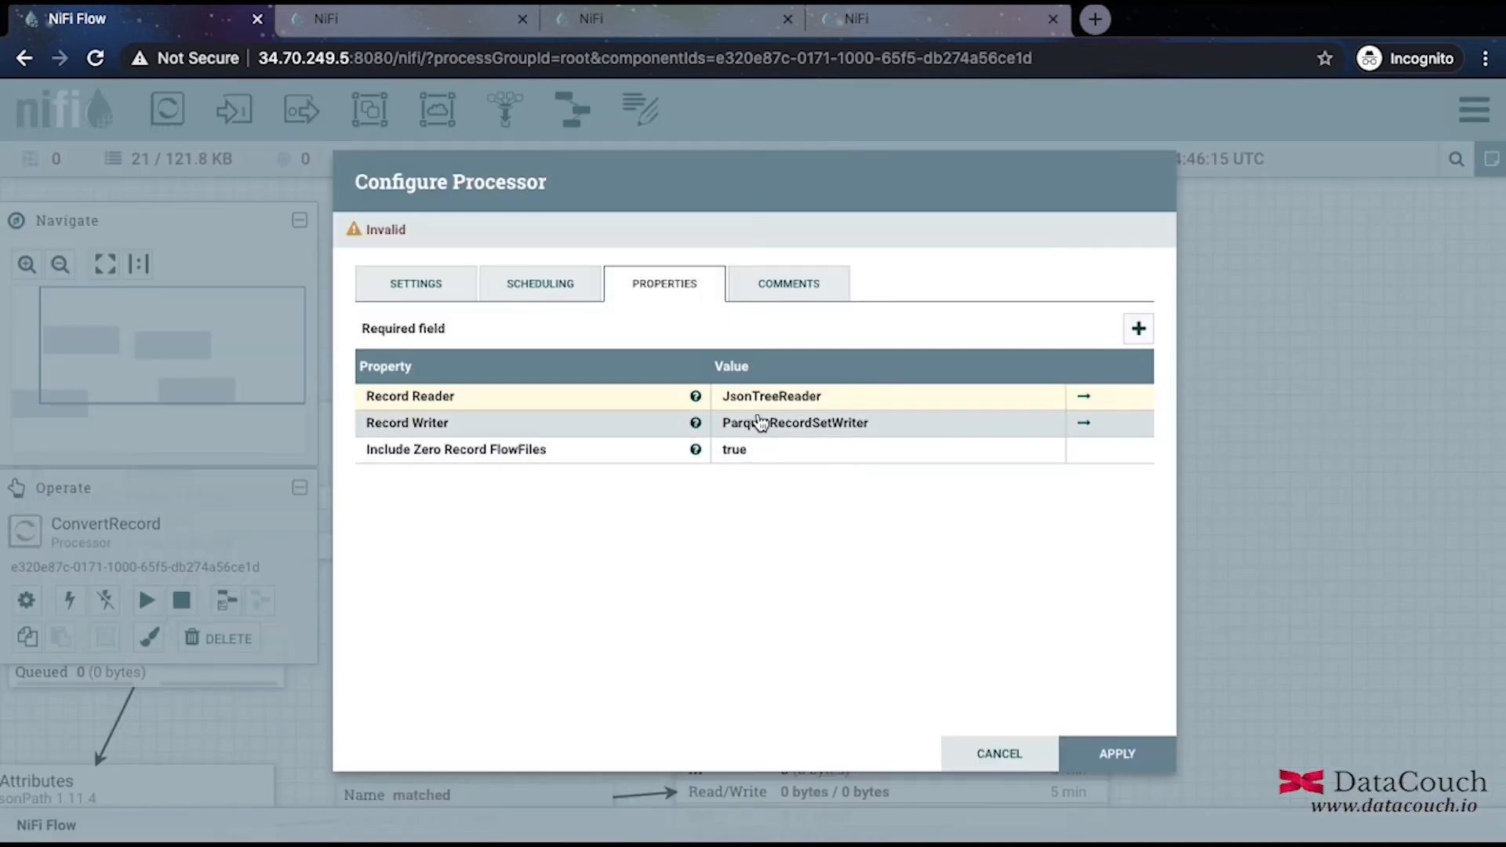
click(1082, 427)
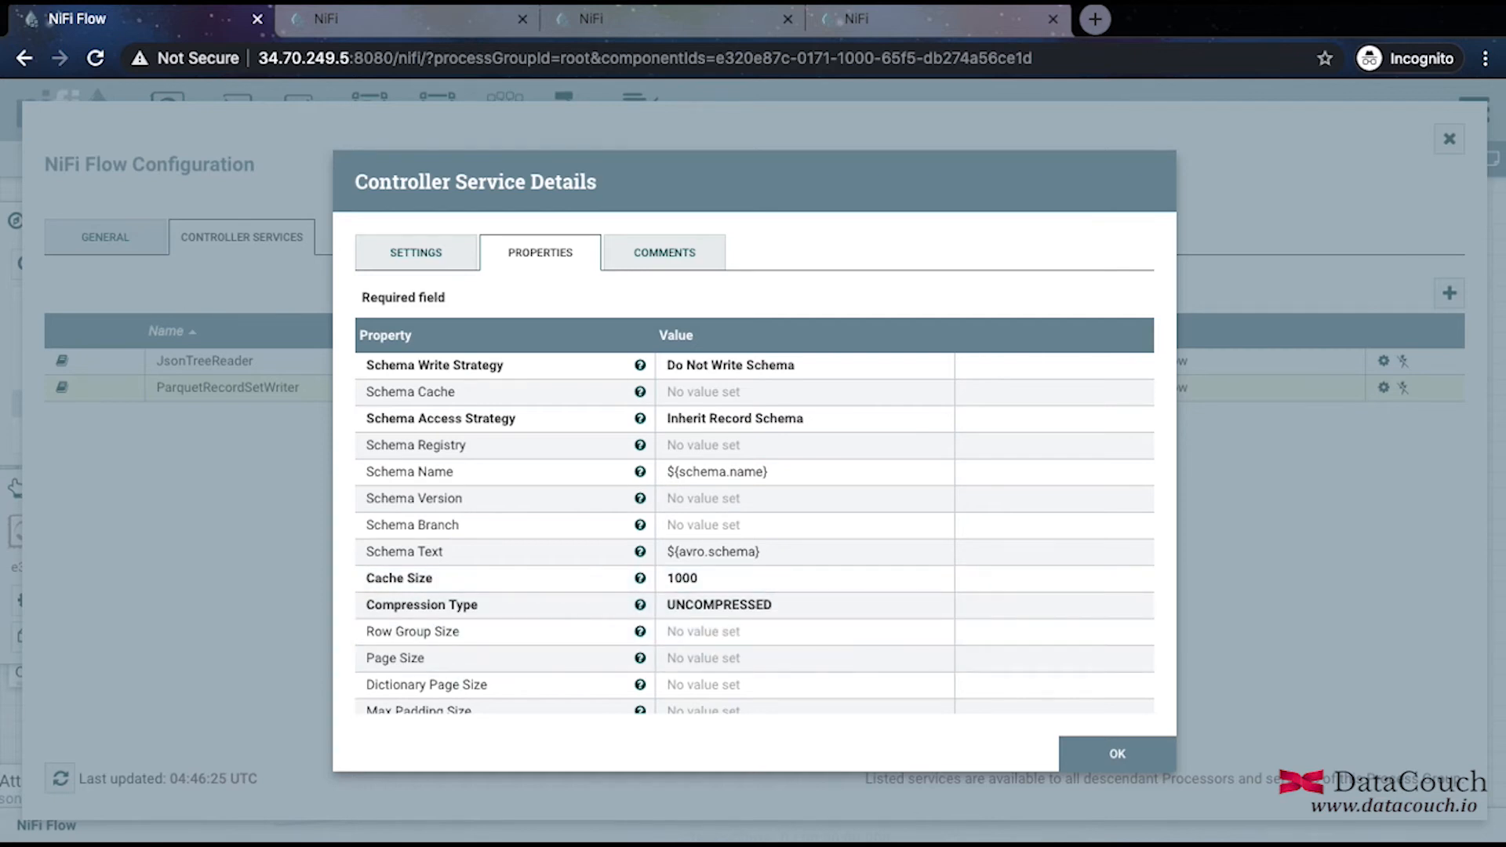
scroll(691, 659, down, 3)
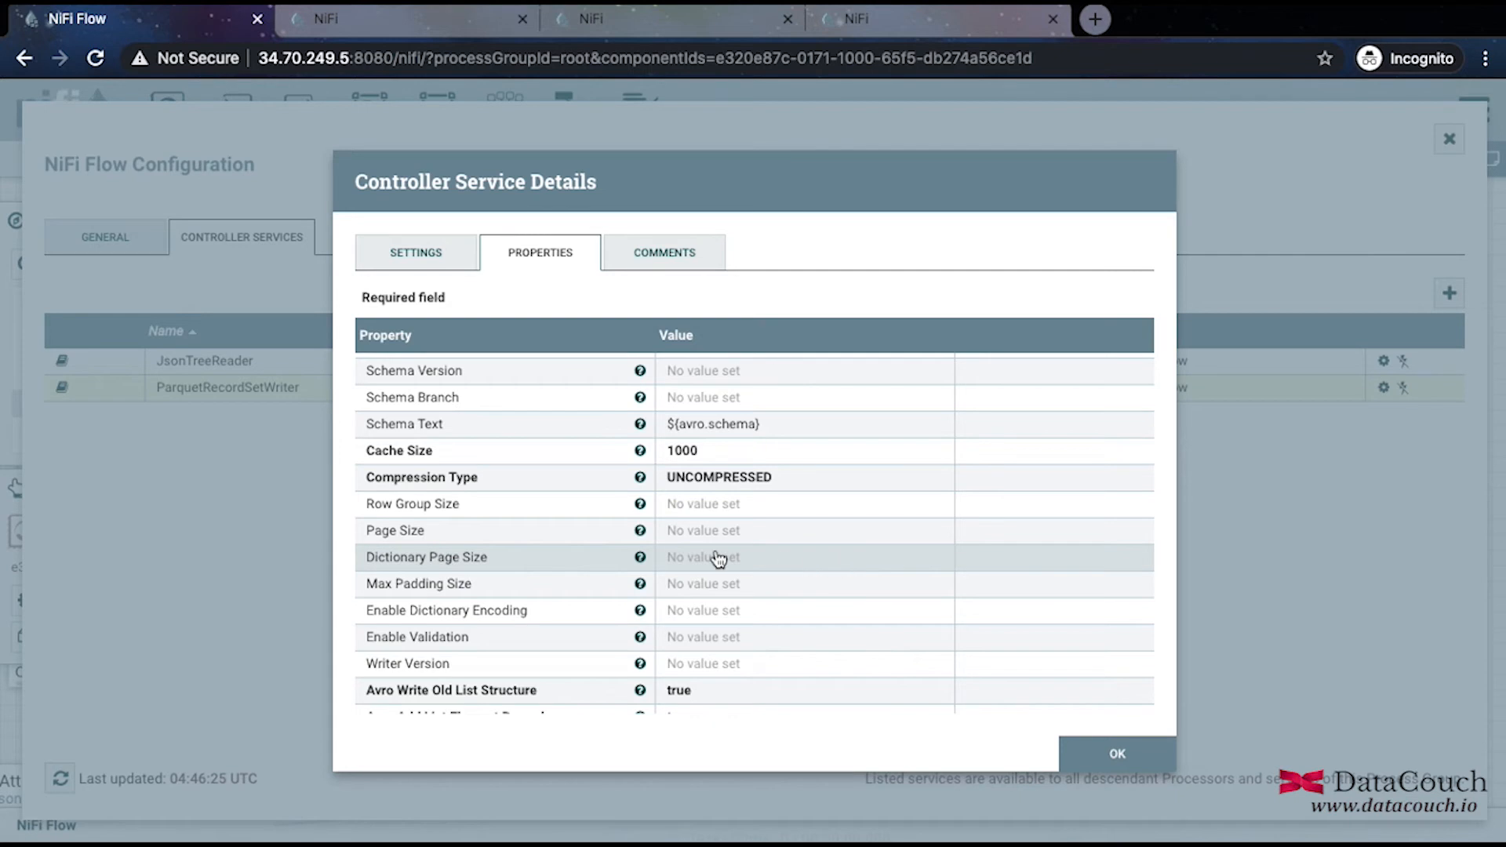
scroll(777, 563, down, 1)
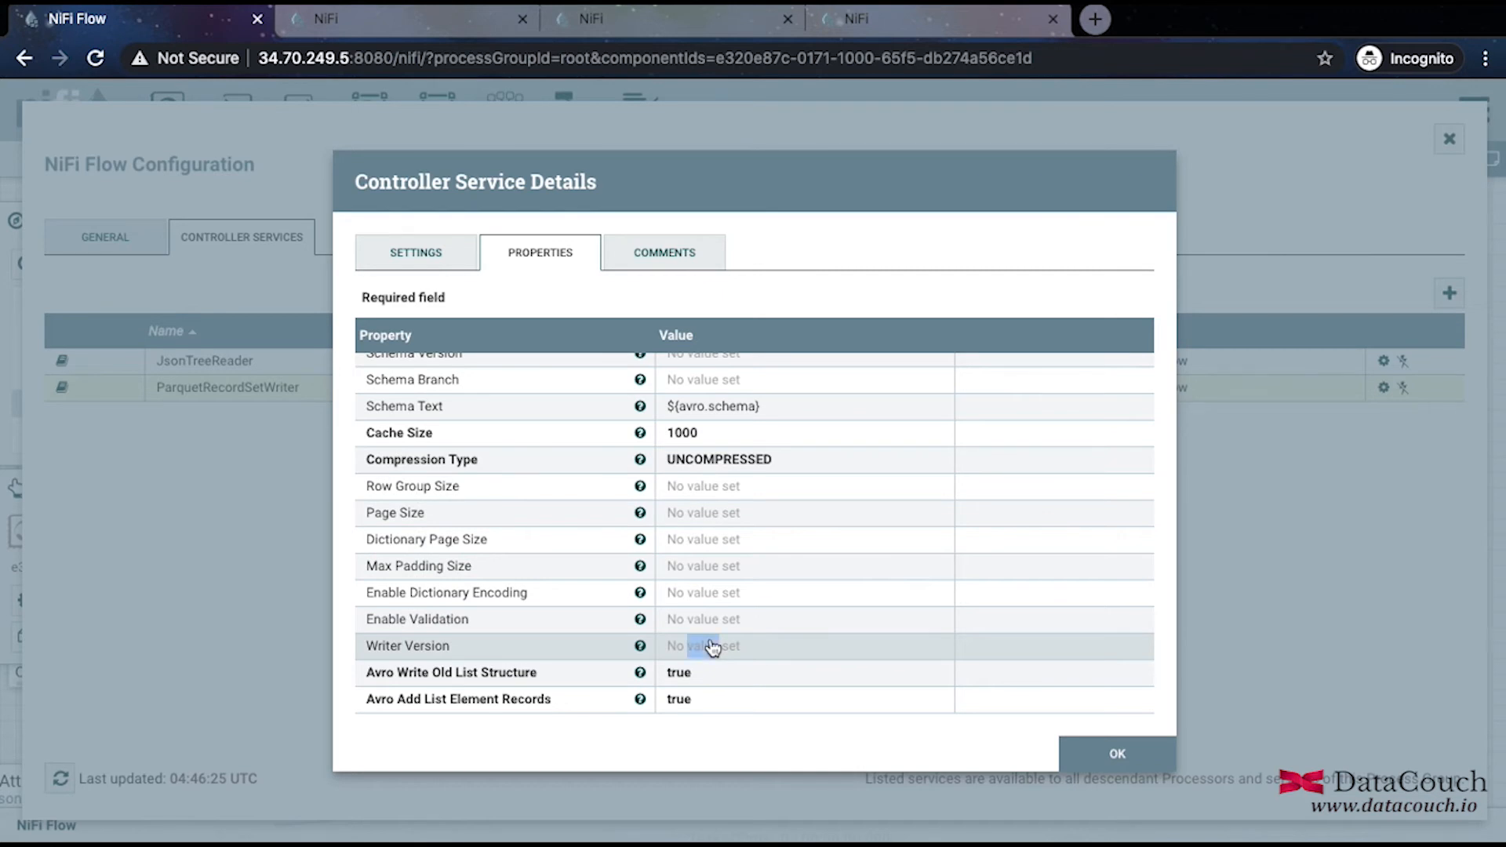
click(1091, 758)
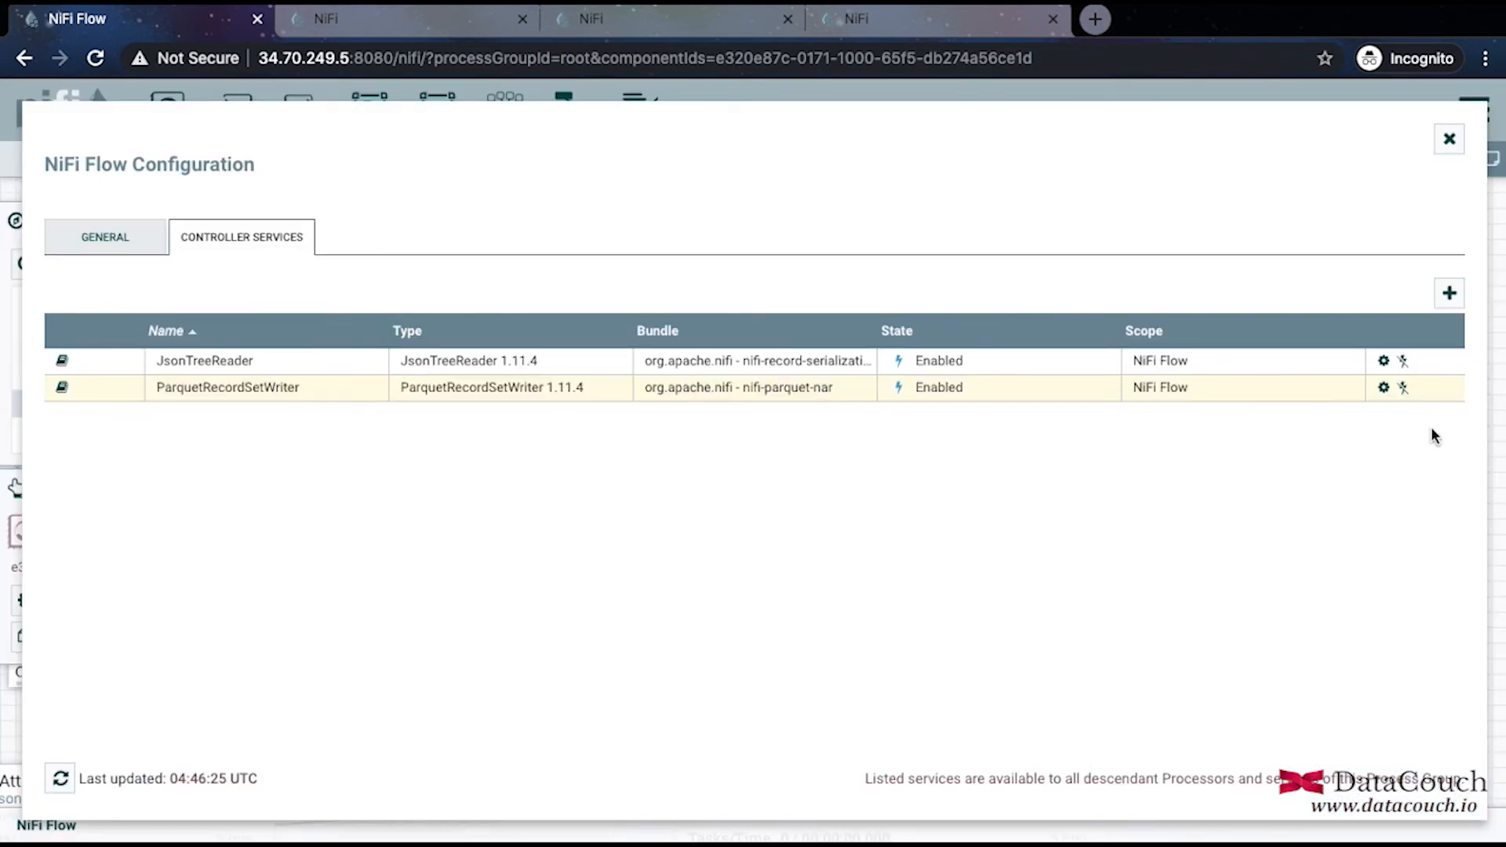
Disable ParquetRecordSetWriter and set its Writer Version to PARQUET_2_0.
click(1403, 387)
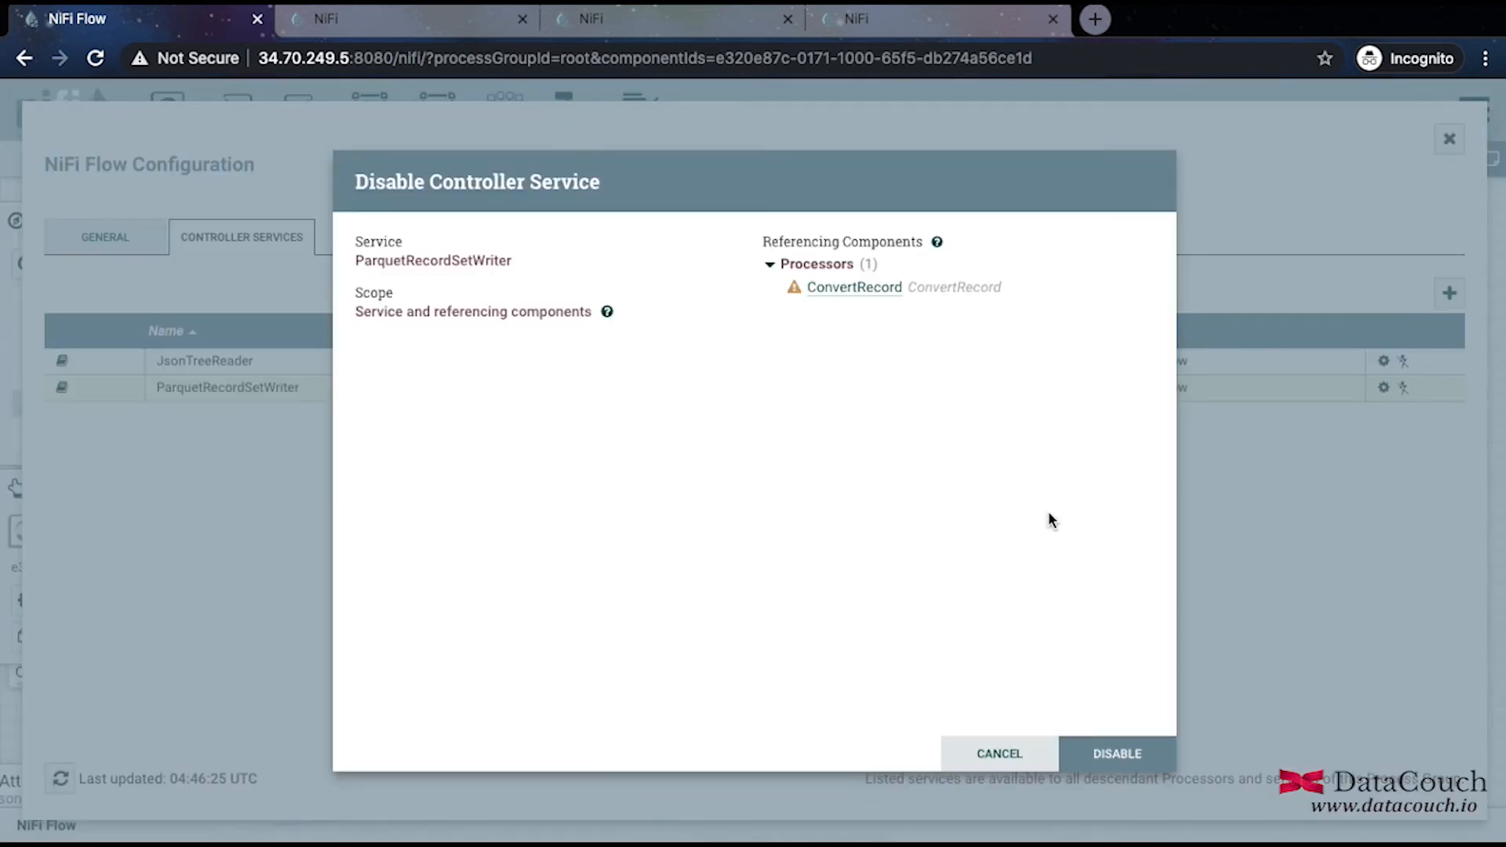
click(1086, 755)
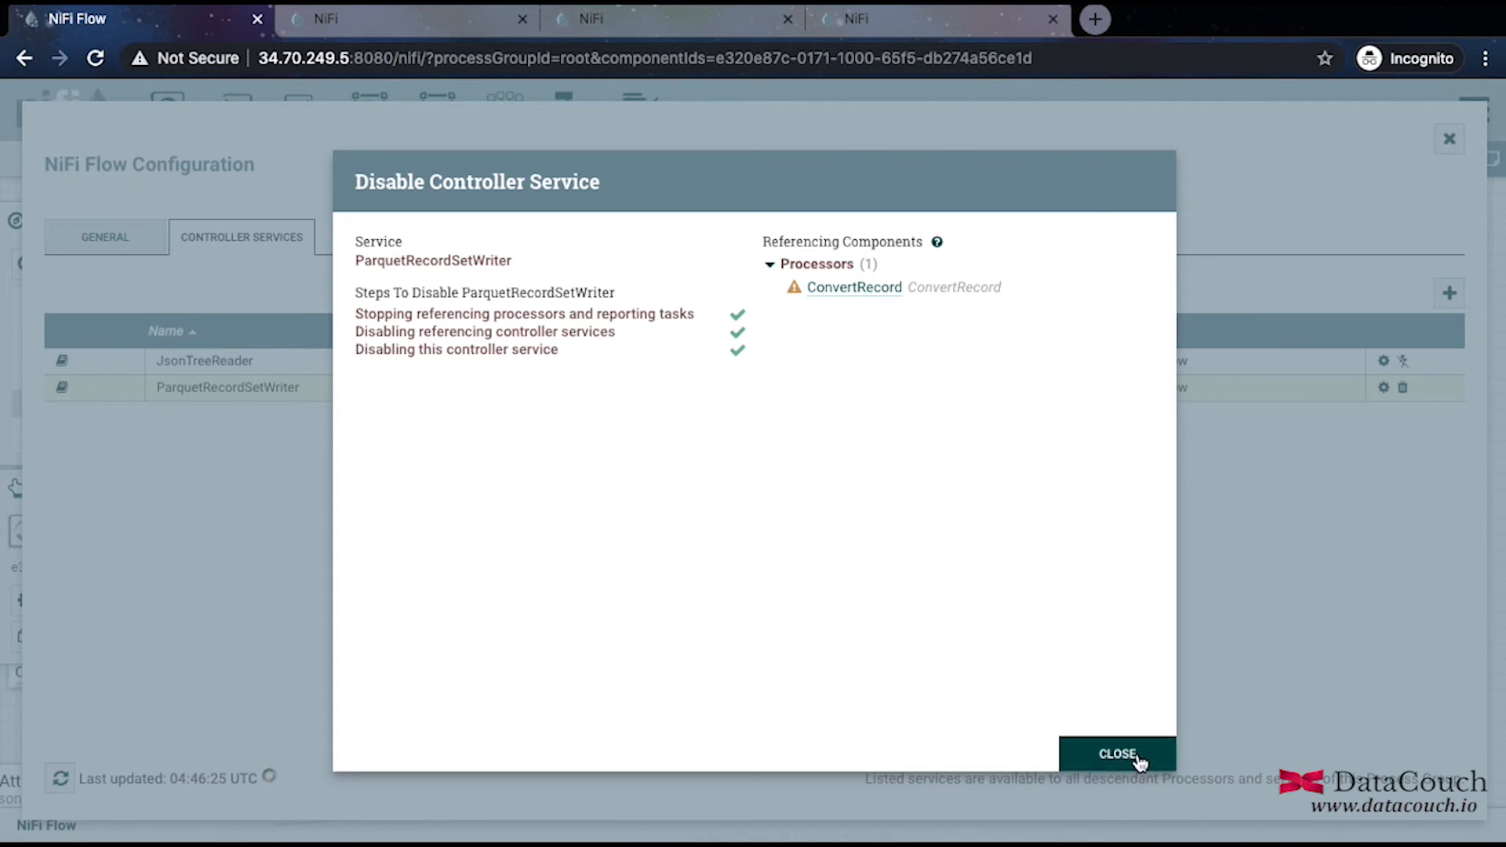
click(1136, 755)
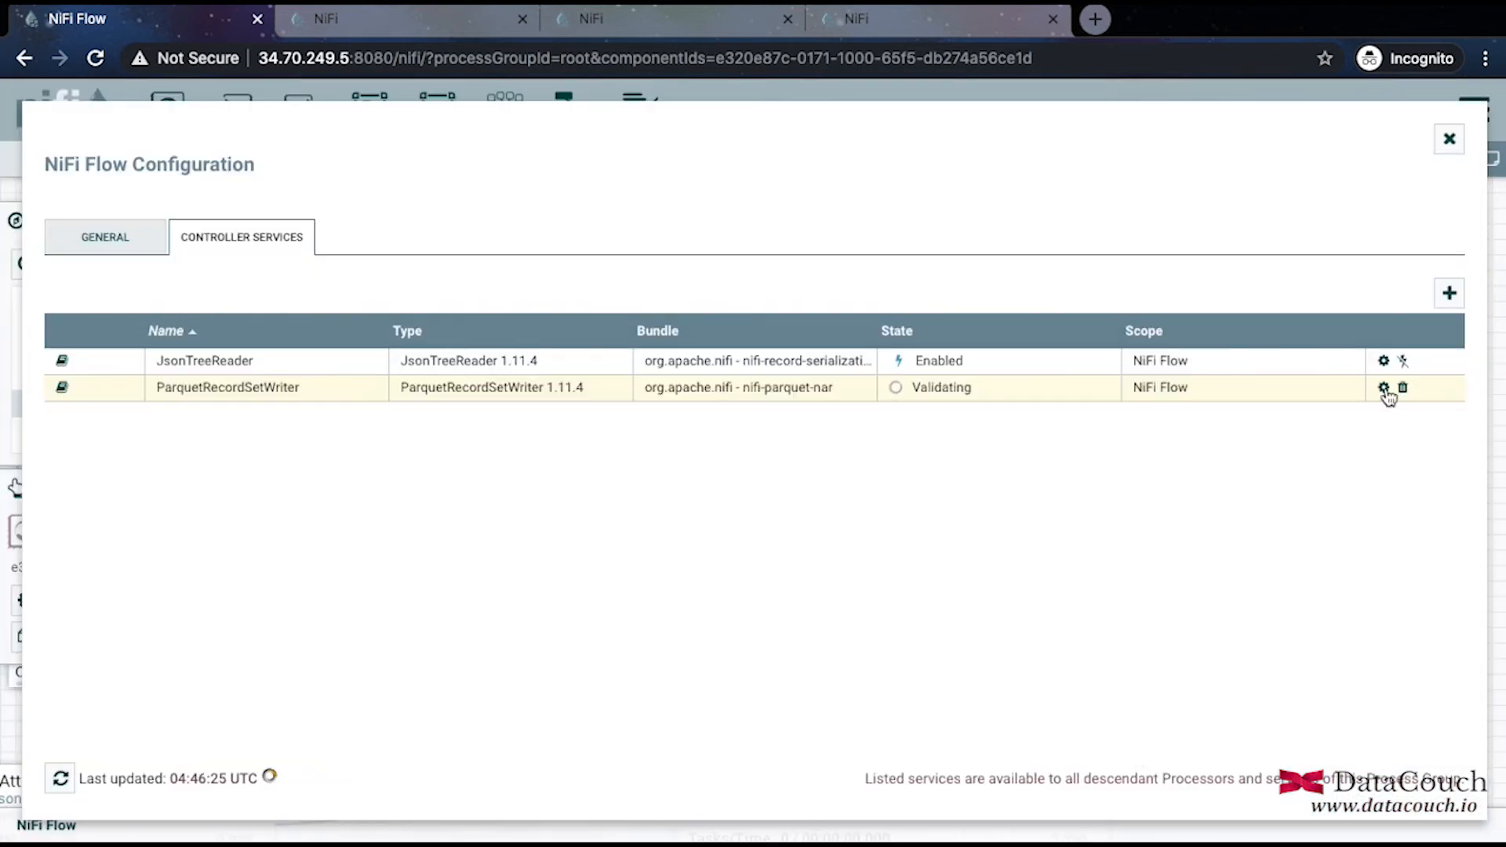
click(1384, 388)
scroll(844, 612, down, 3)
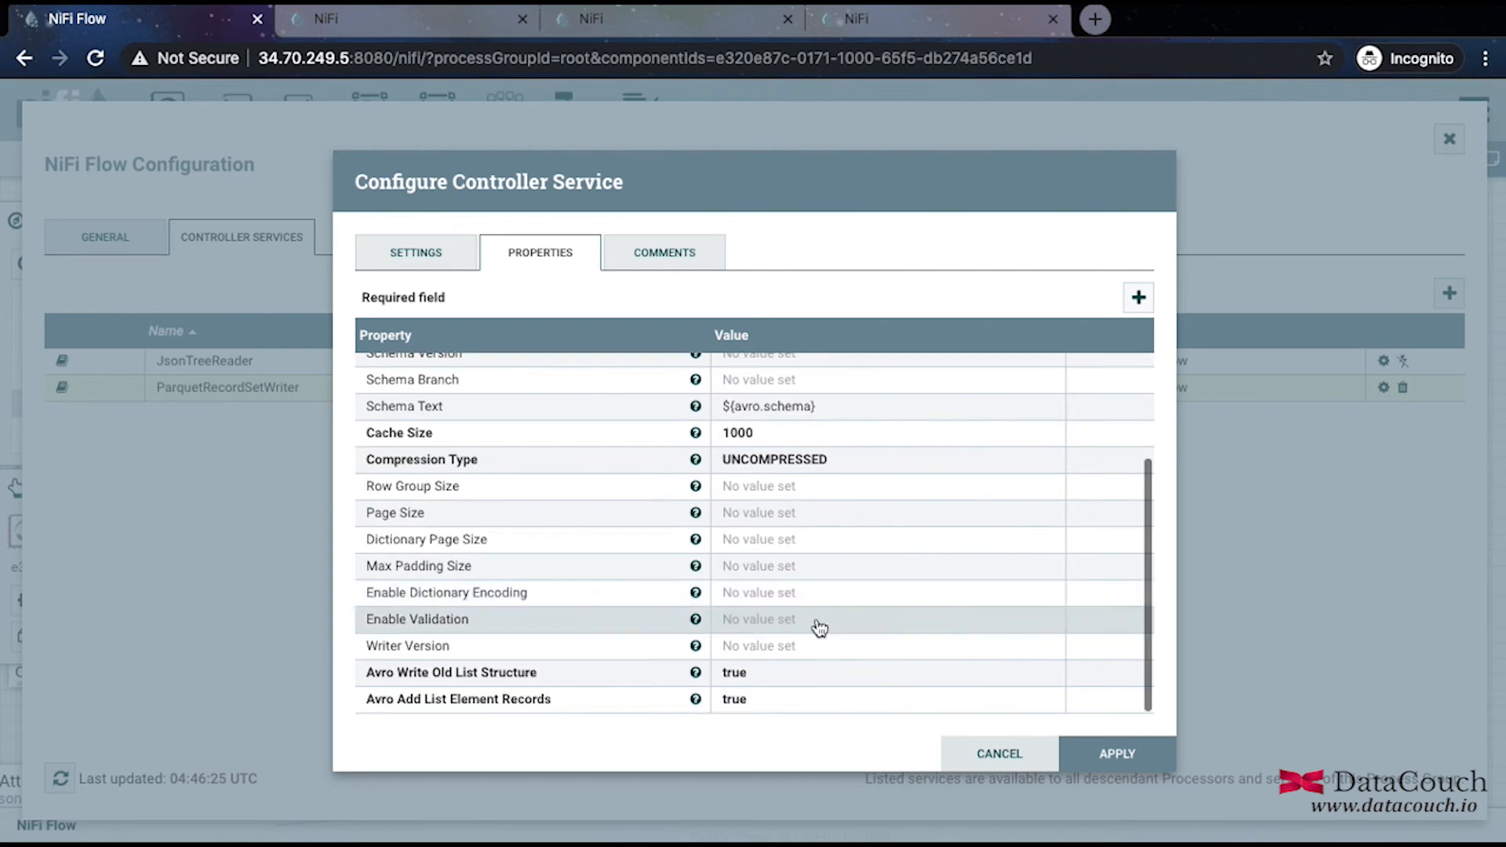
double_click(764, 656)
click(765, 655)
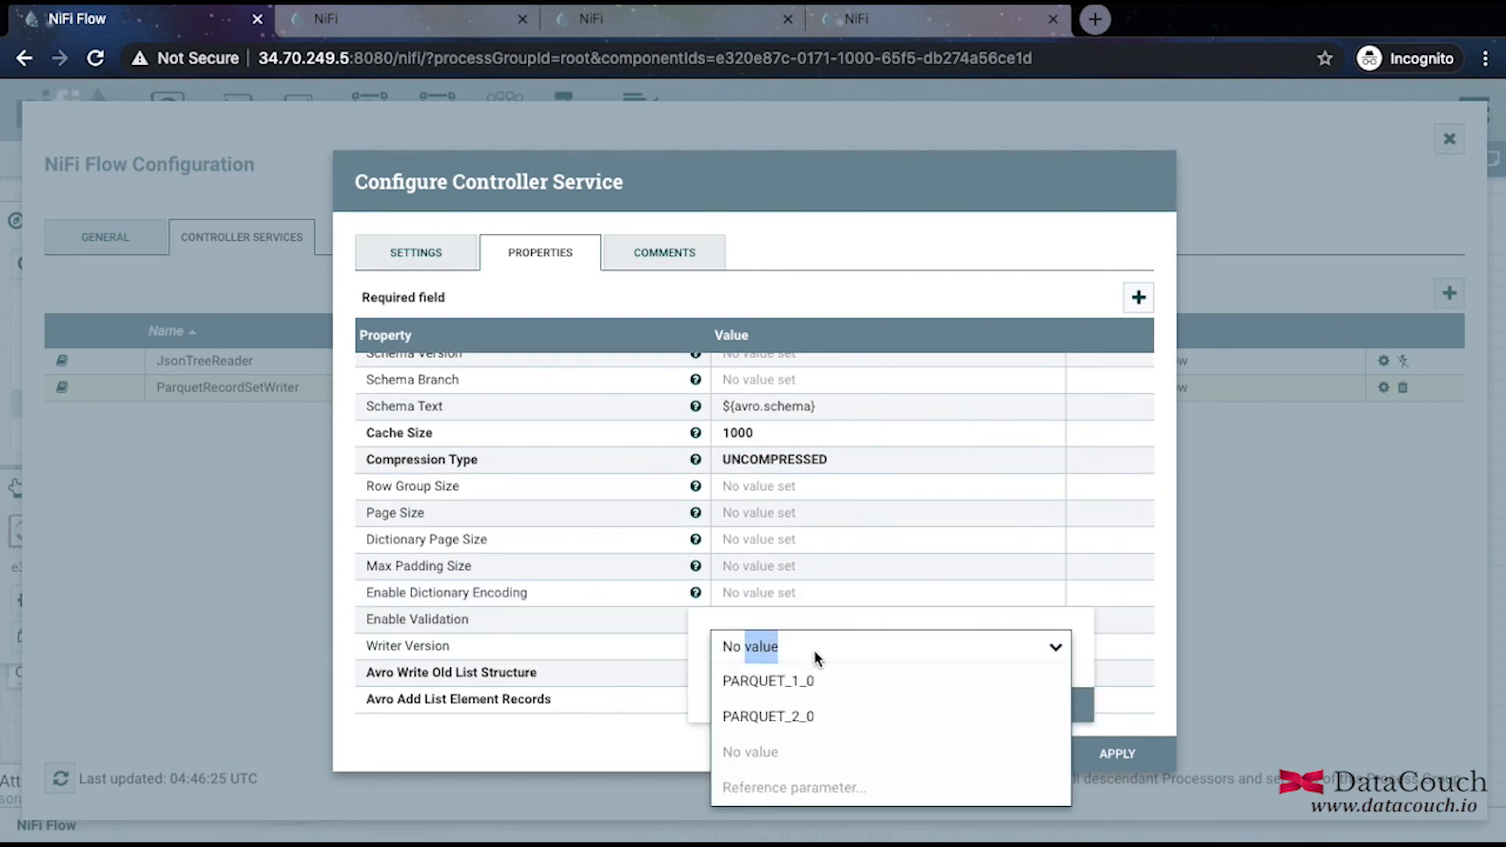
click(786, 715)
click(1035, 704)
click(1114, 755)
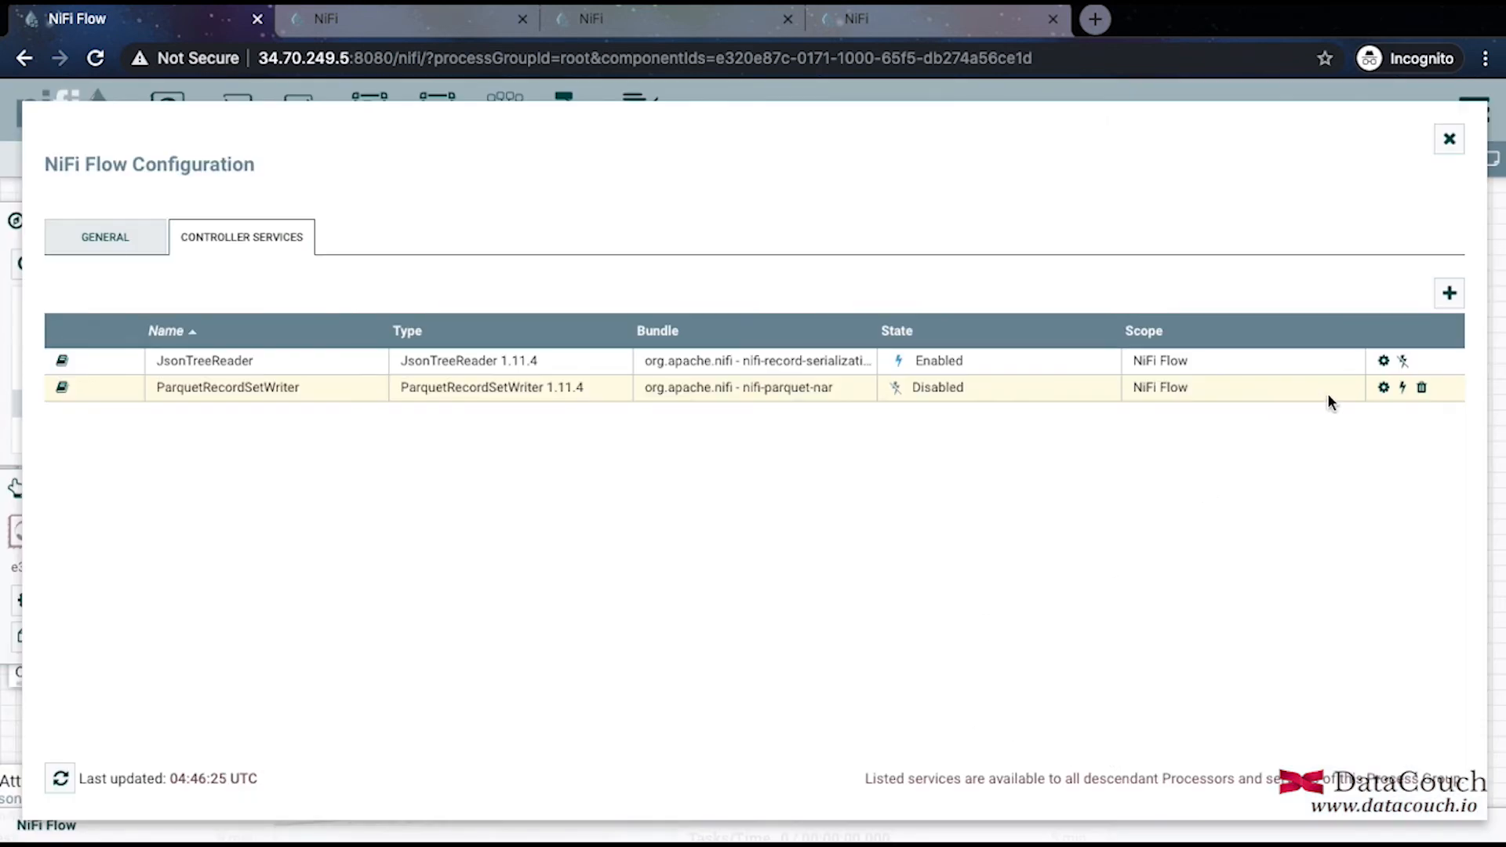
Recheck the writer configuration and enable ParquetRecordSetWriter again.
click(1383, 387)
scroll(960, 621, down, 3)
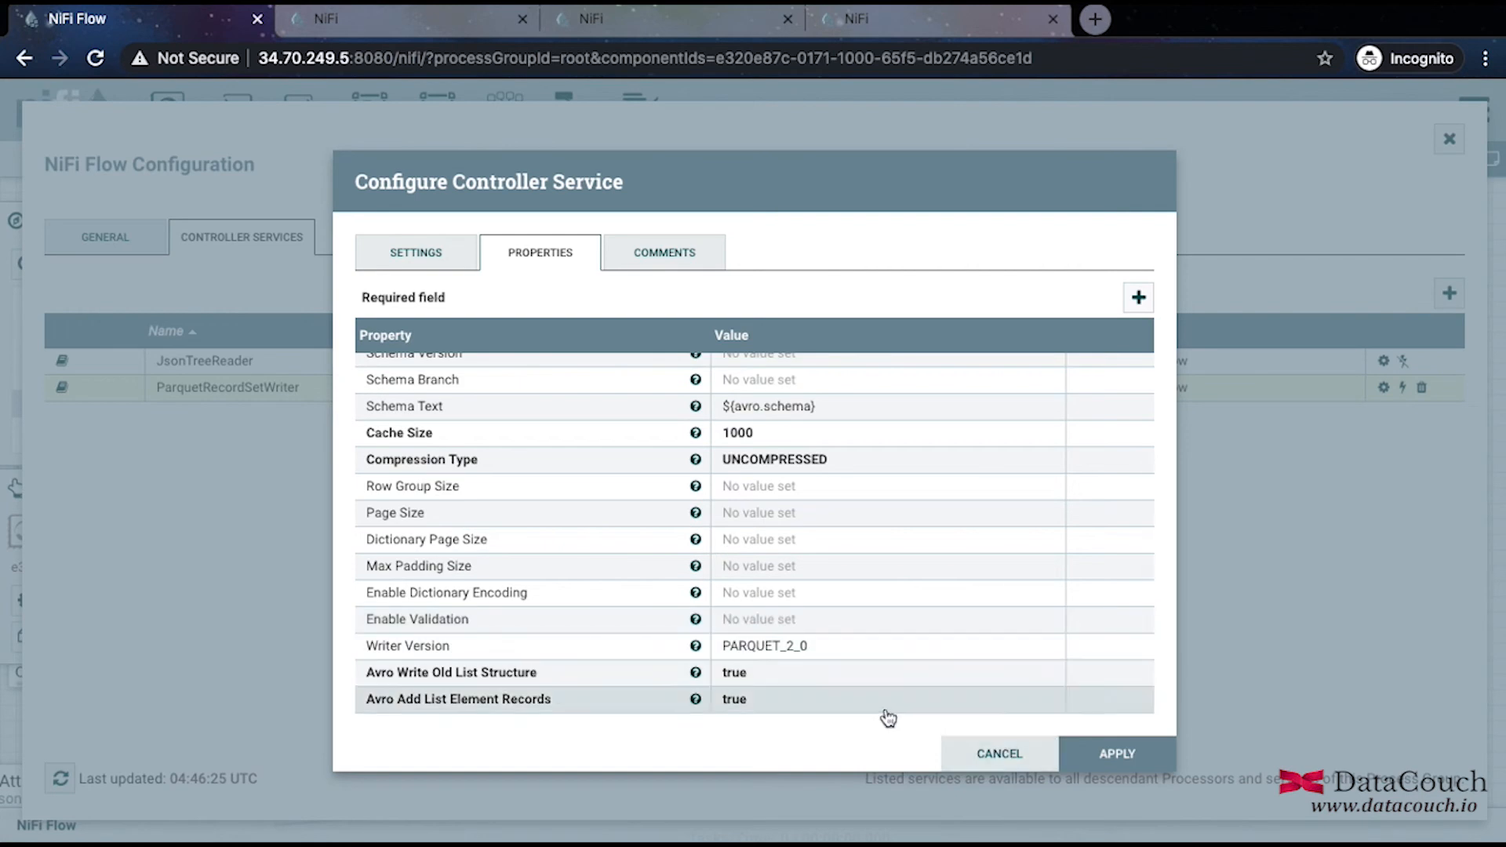
click(972, 755)
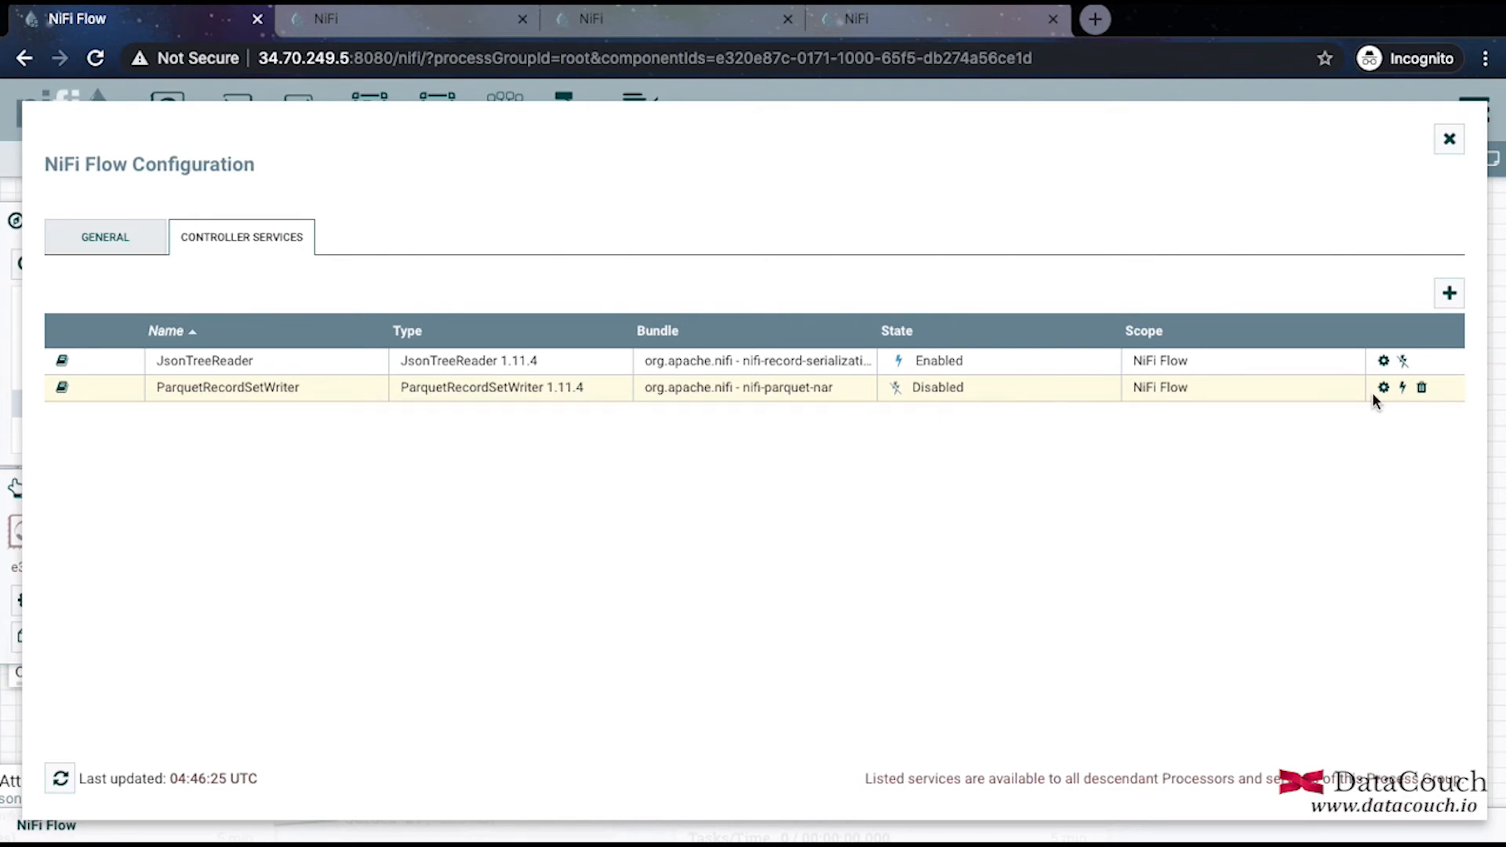
click(1402, 388)
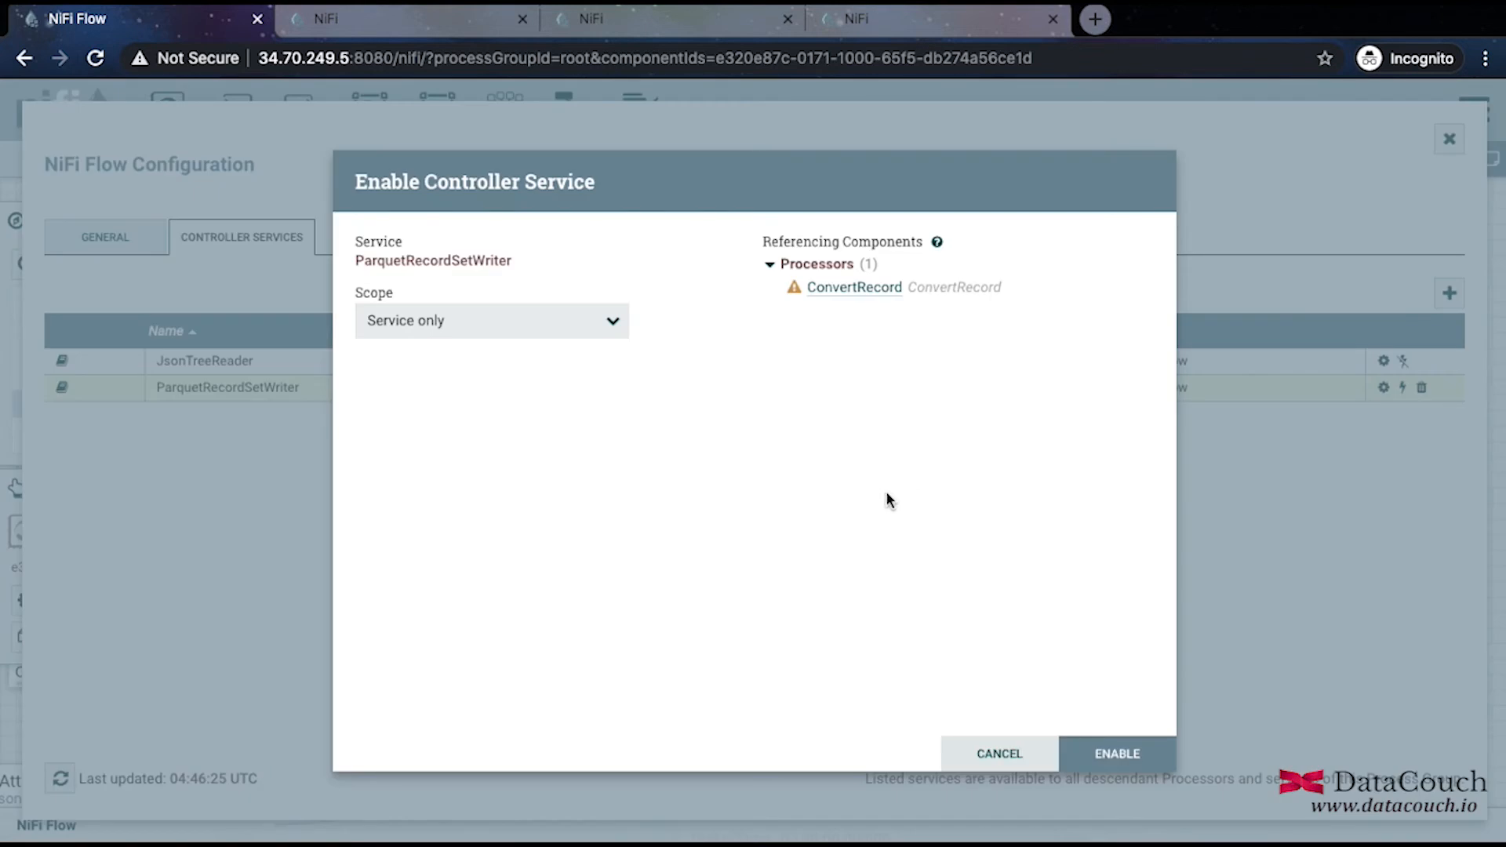
click(1146, 751)
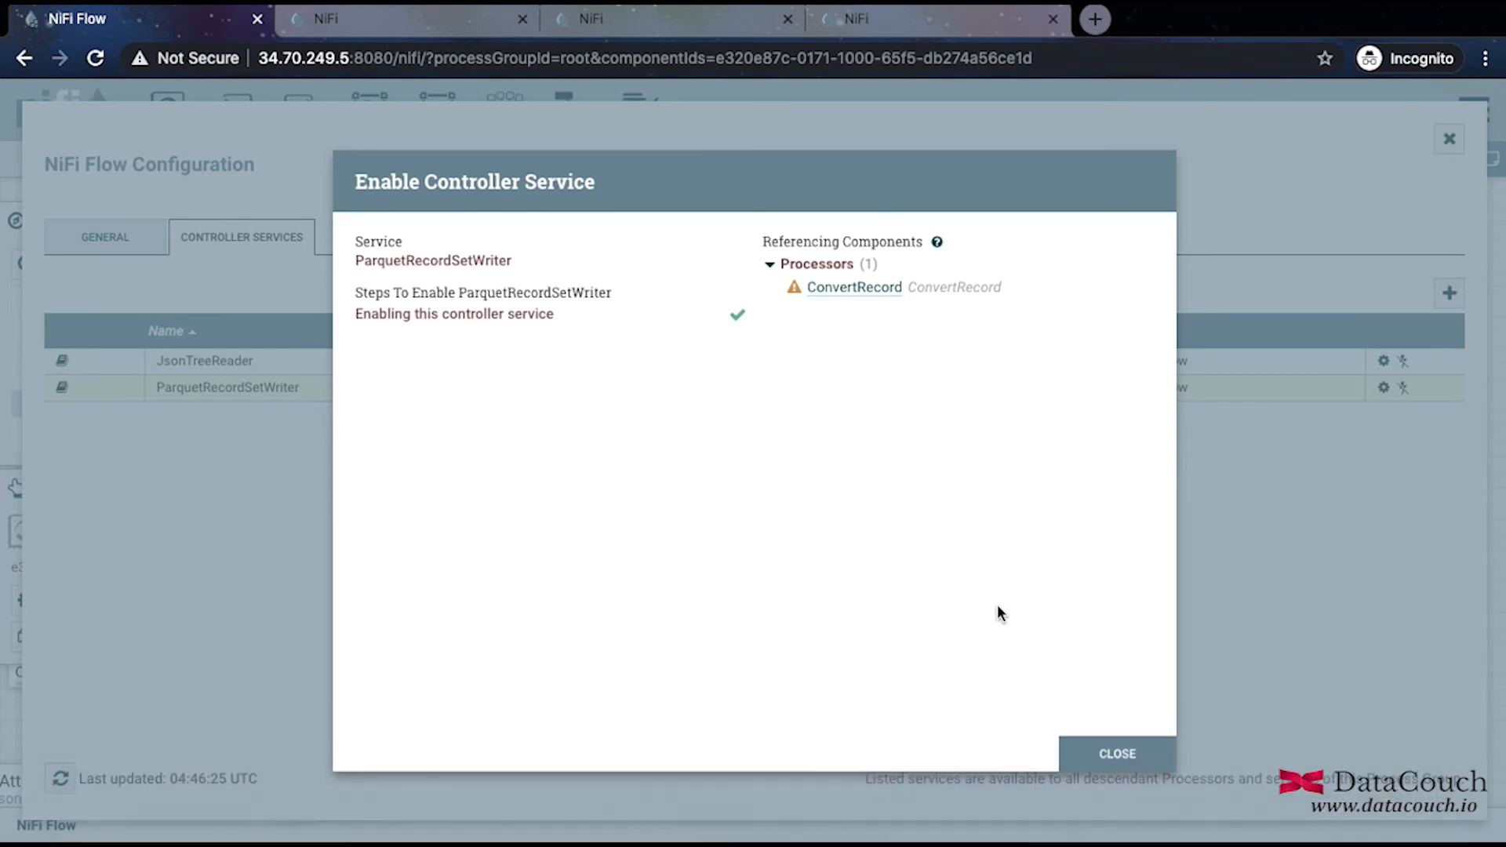
click(1114, 751)
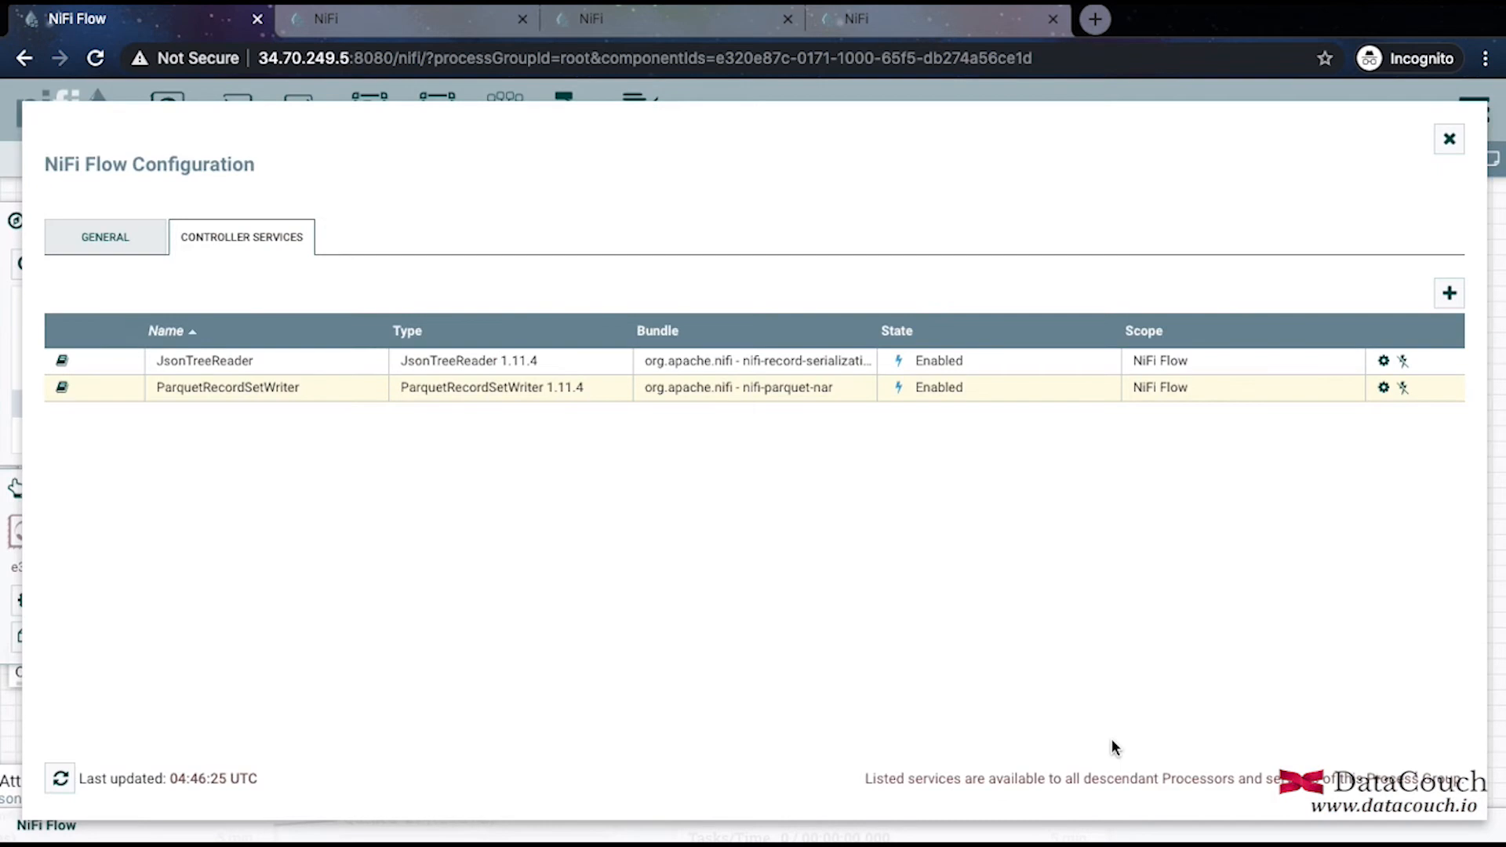
Add a PutHDFS processor to the canvas, found by filtering for 'puthd'.
click(1448, 139)
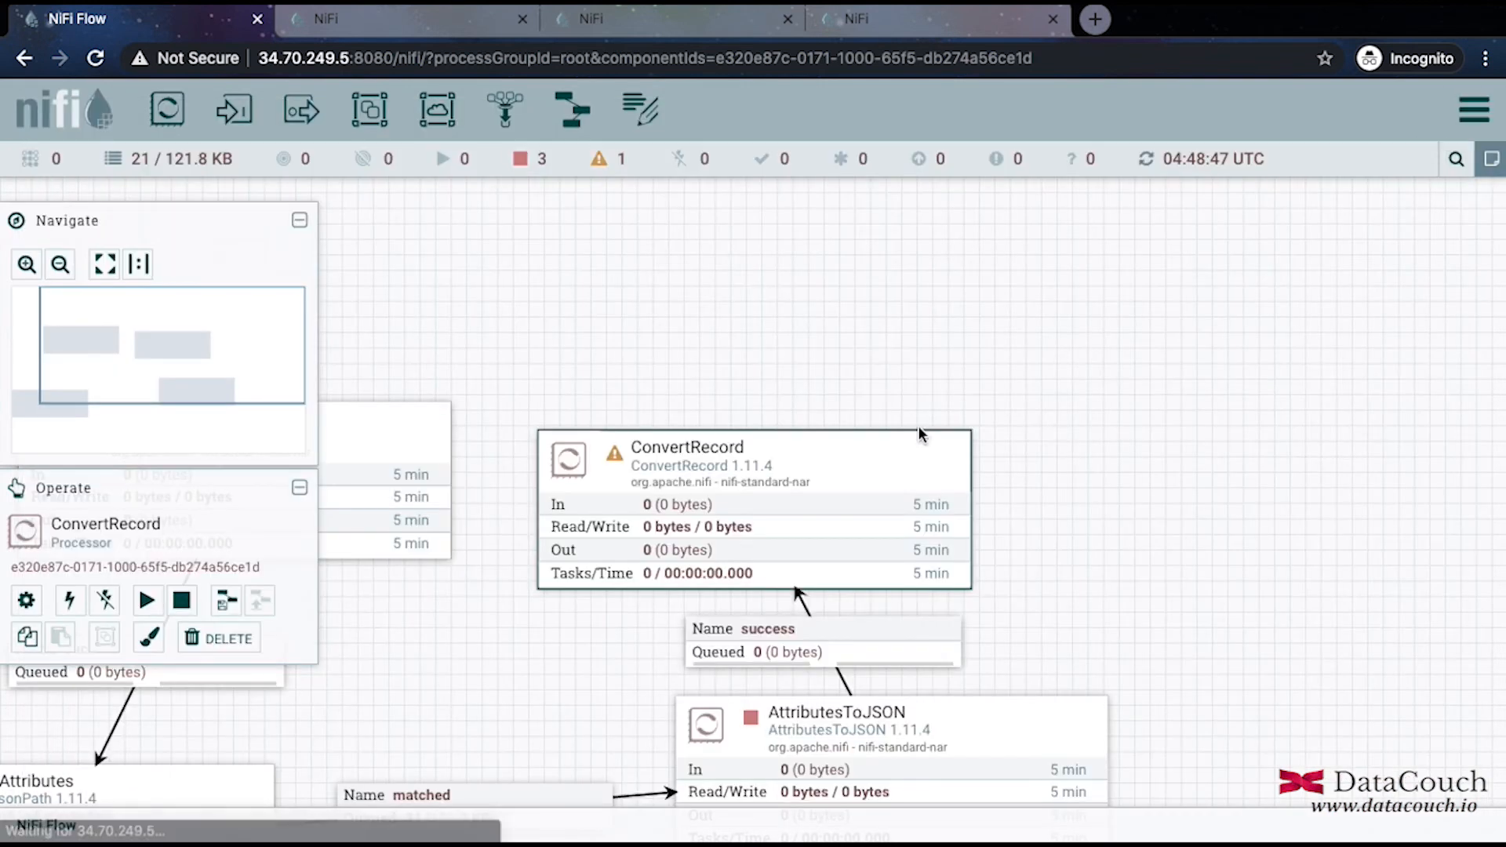
drag(167, 109, 1024, 362)
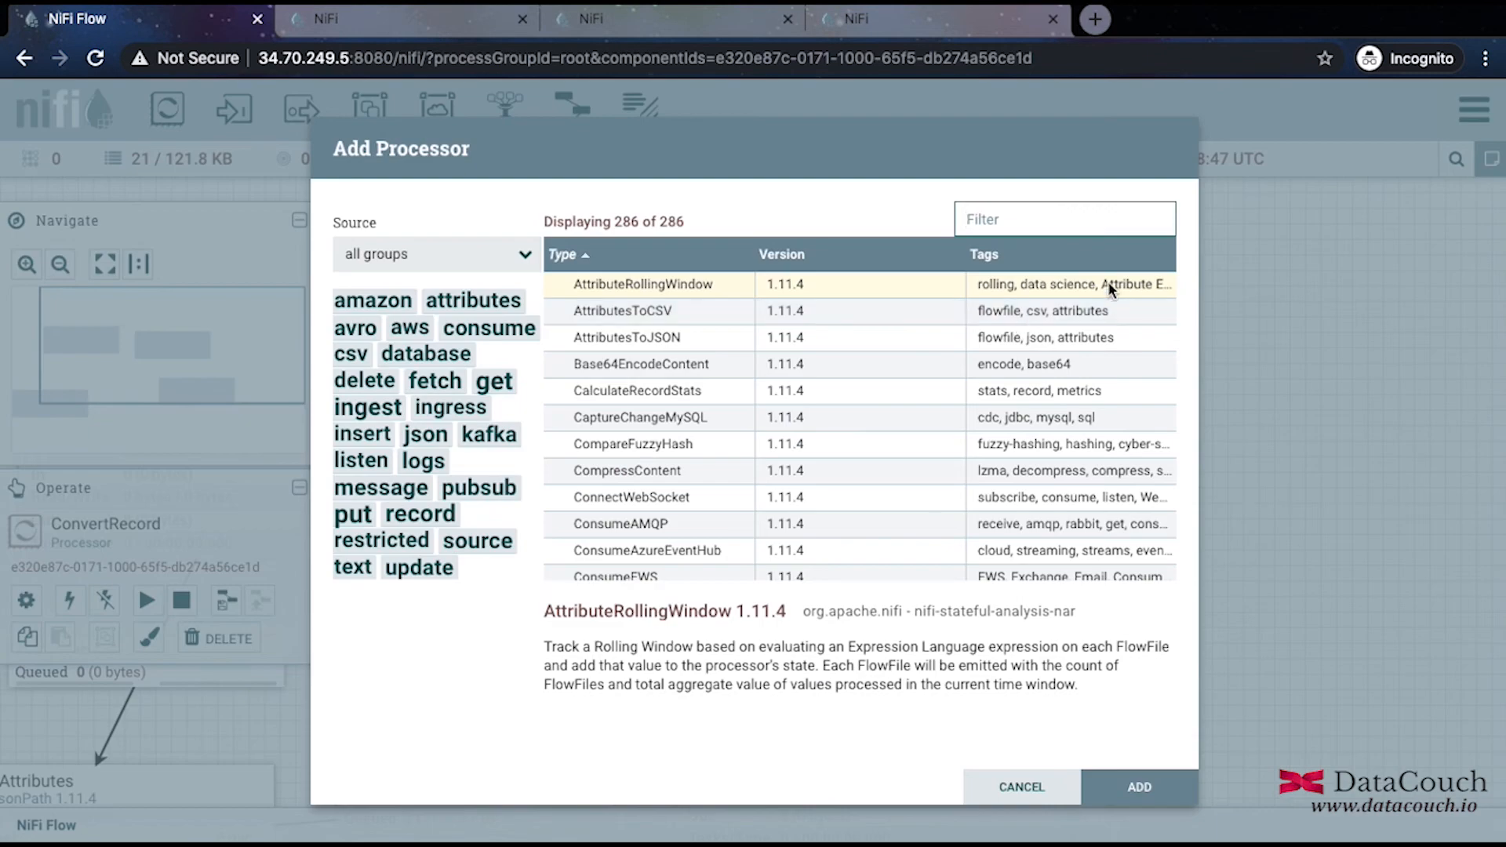
text(put)
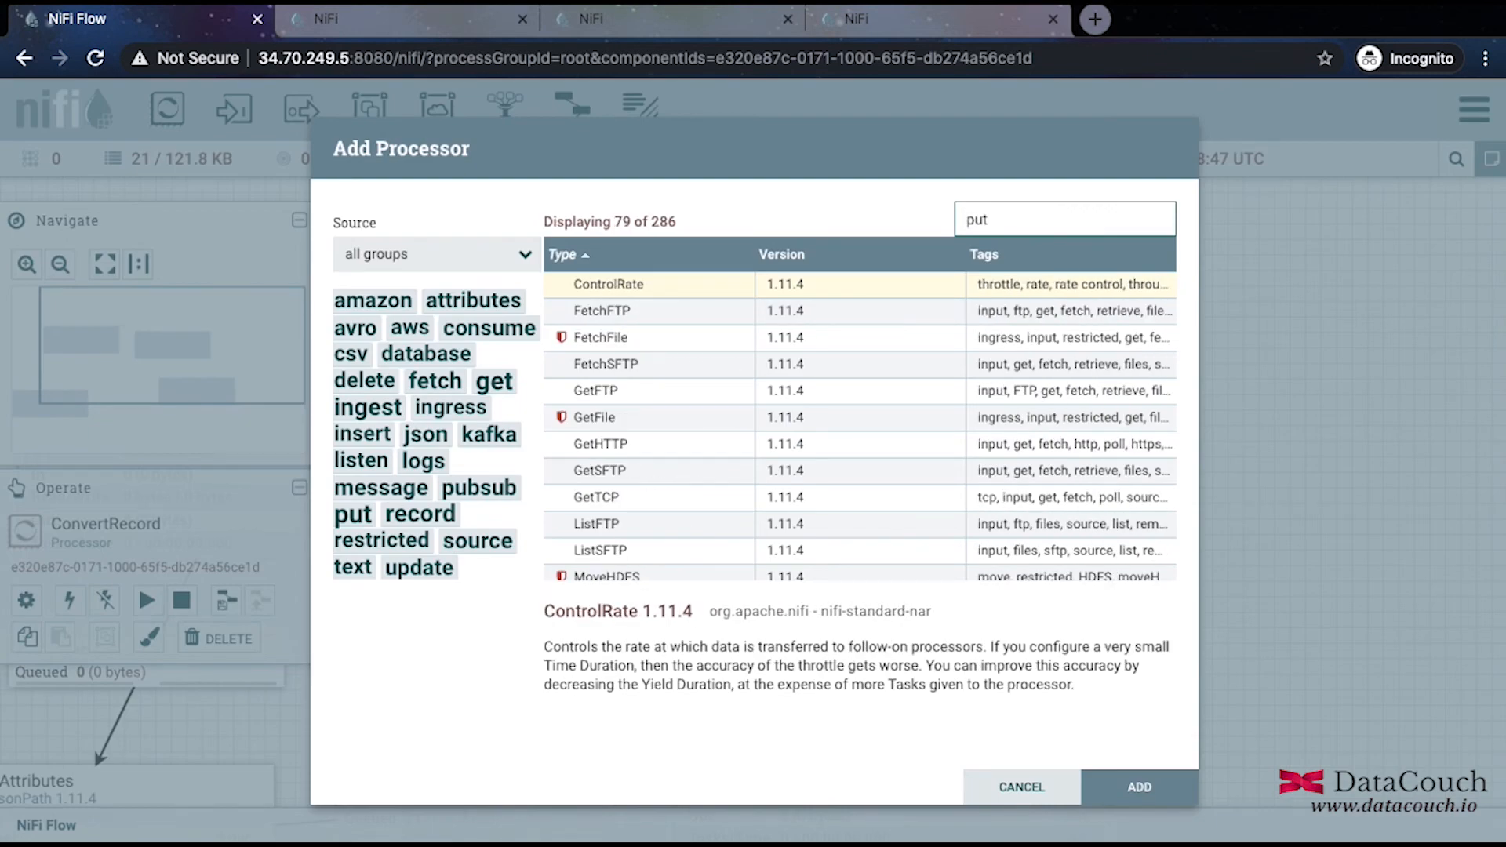
text(hd)
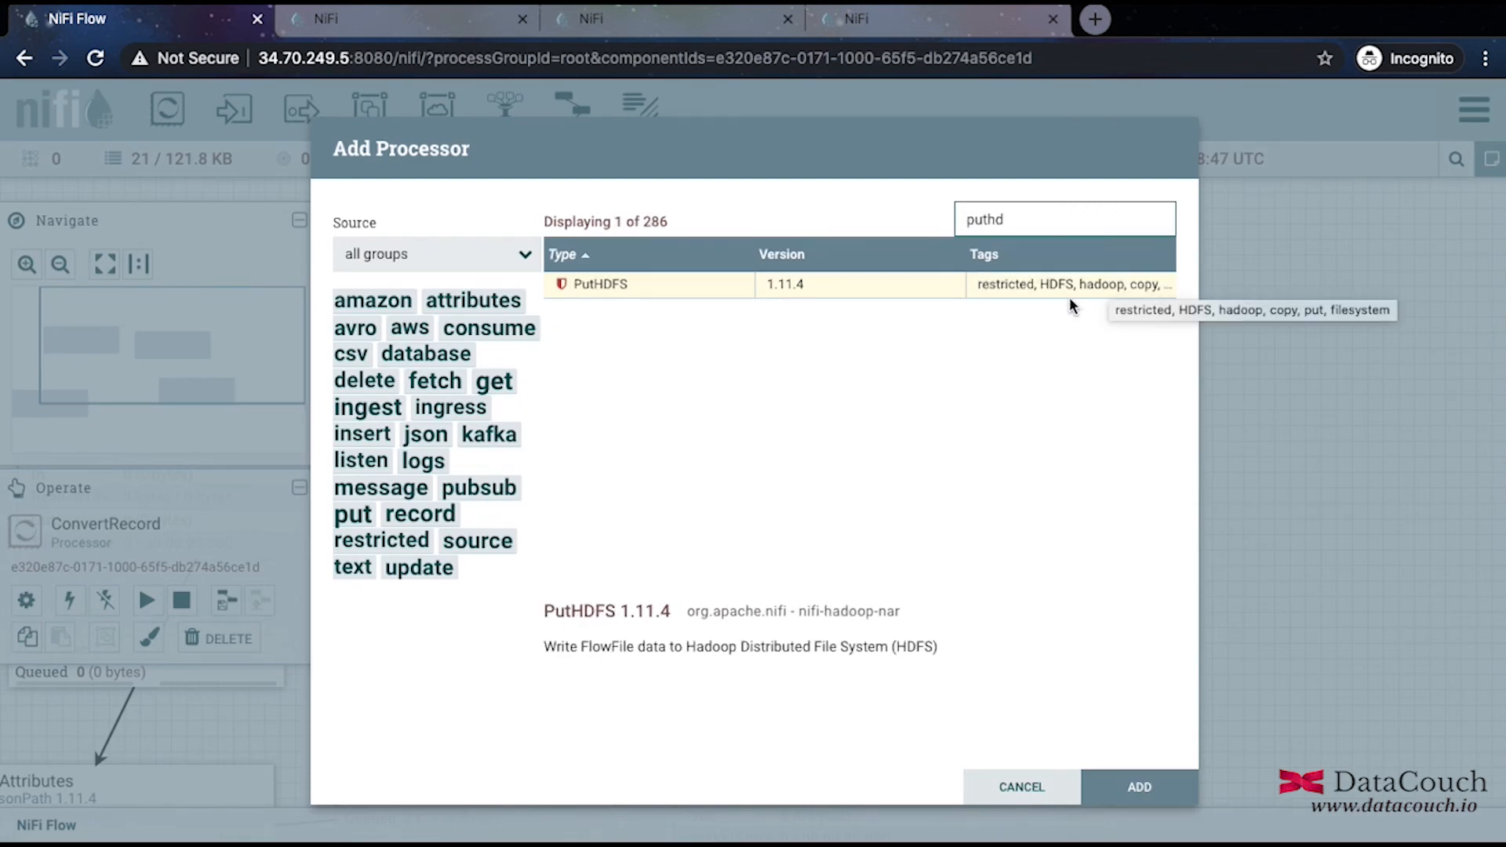
click(1067, 277)
double_click(1067, 283)
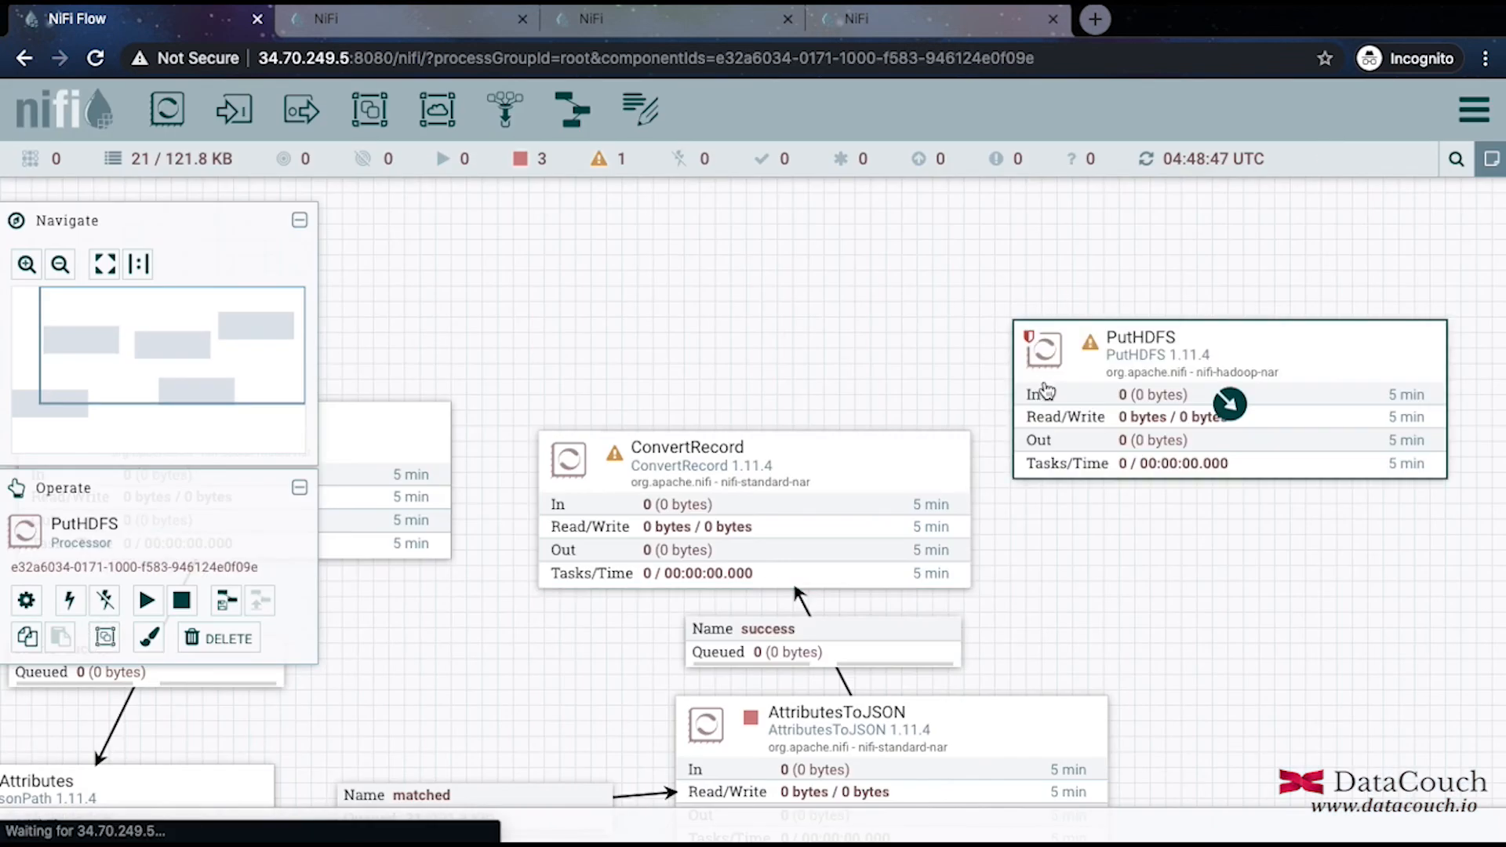
drag(1061, 332, 1056, 275)
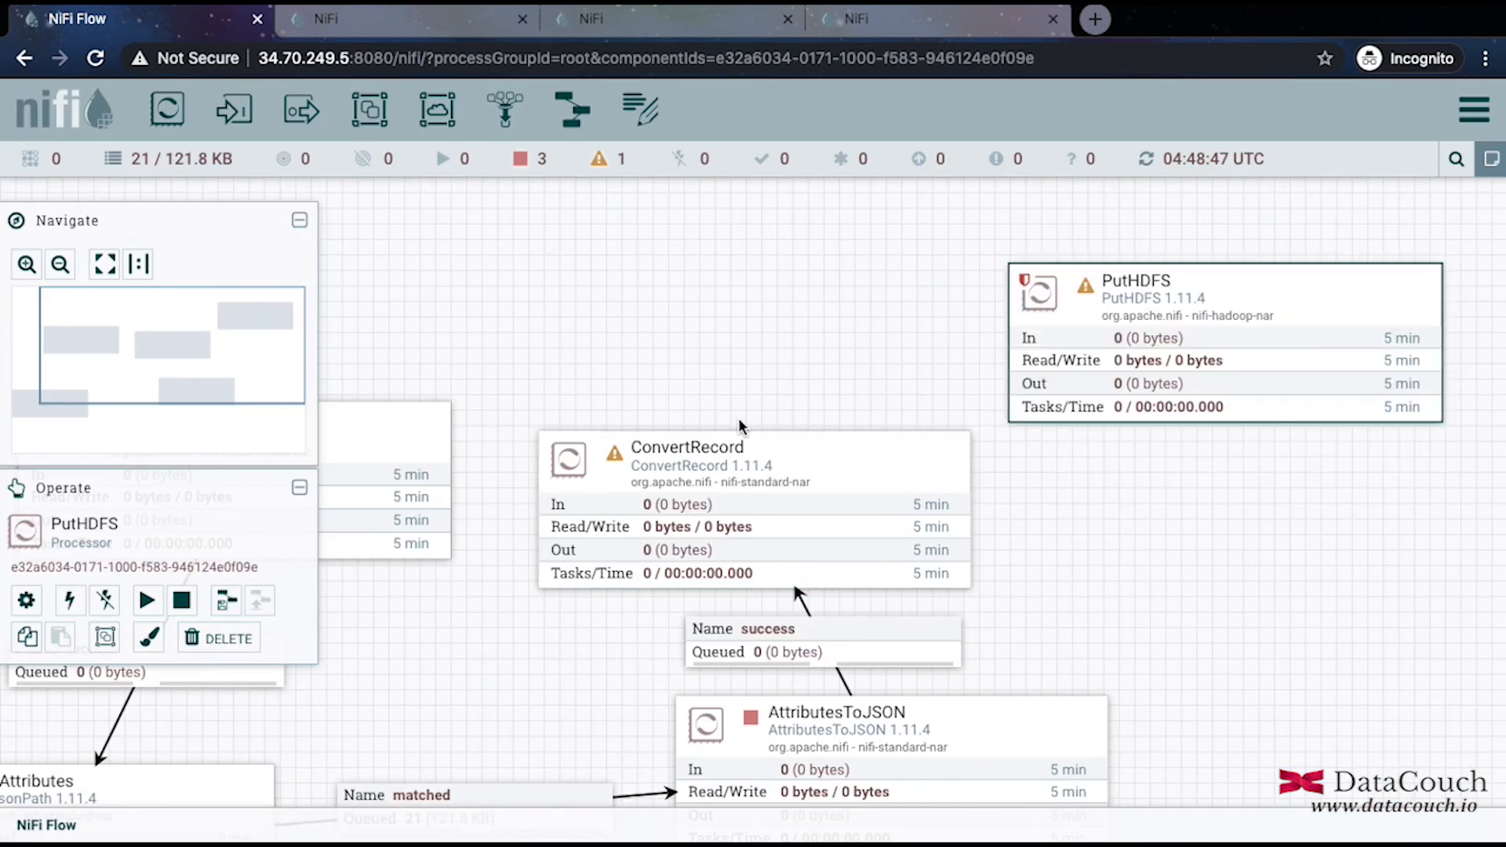
Connect ConvertRecord's success relationship to PutHDFS.
click(754, 514)
drag(753, 514, 1116, 322)
click(426, 450)
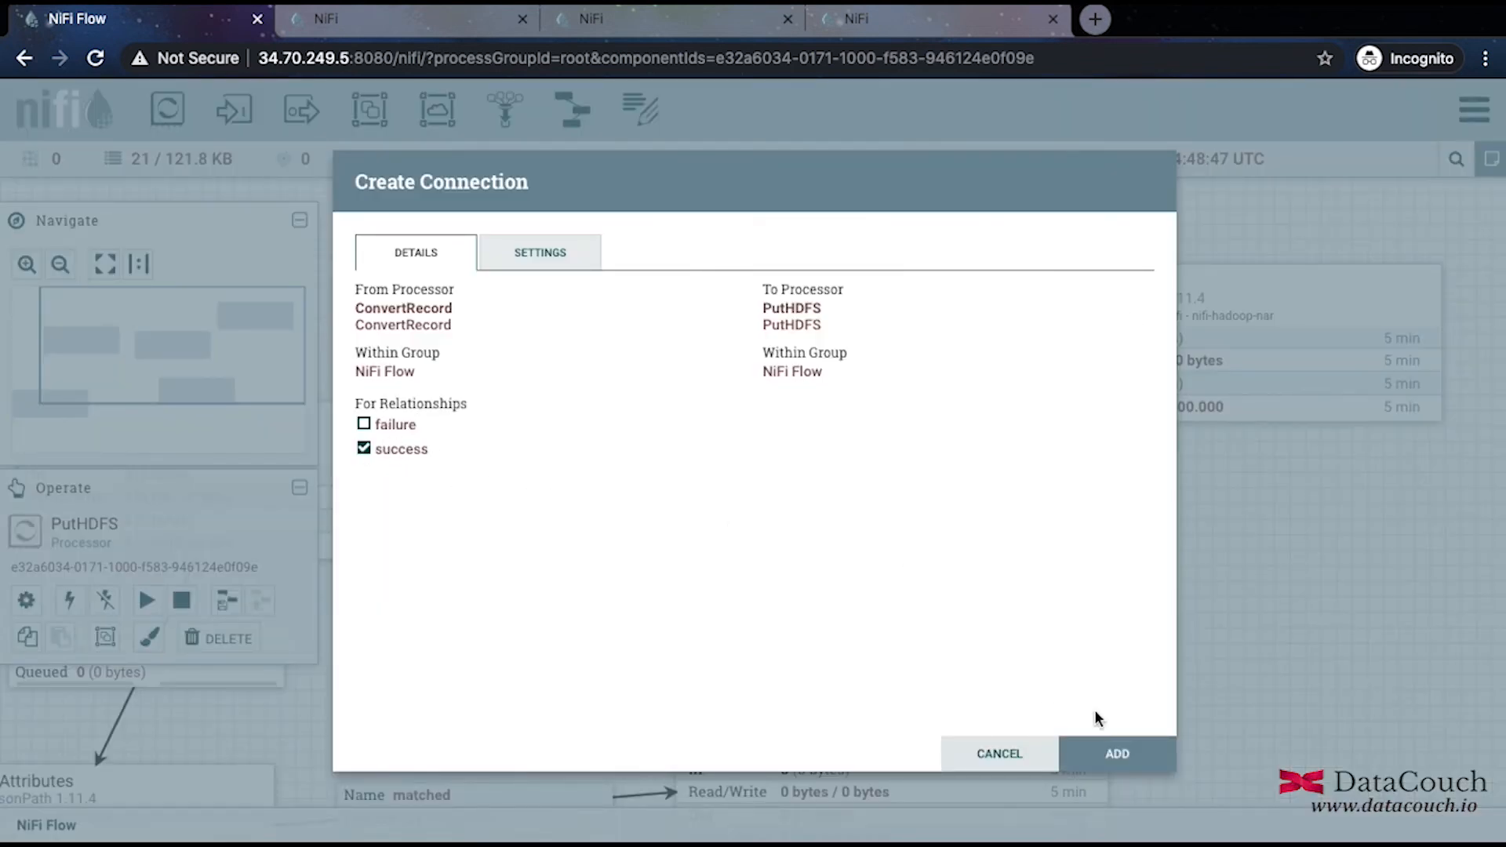
click(1106, 775)
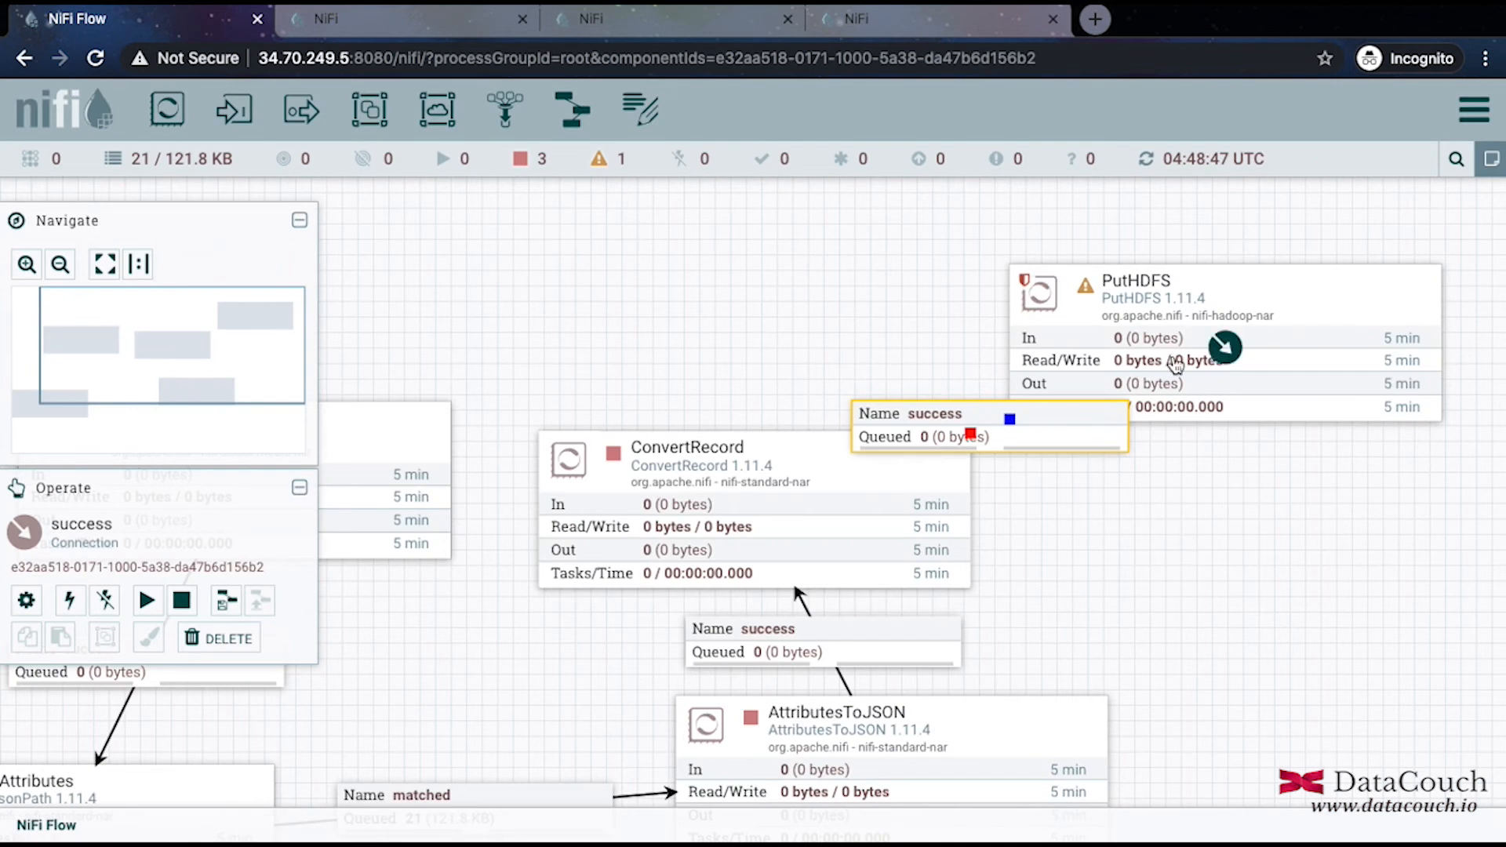
drag(1182, 323, 1179, 285)
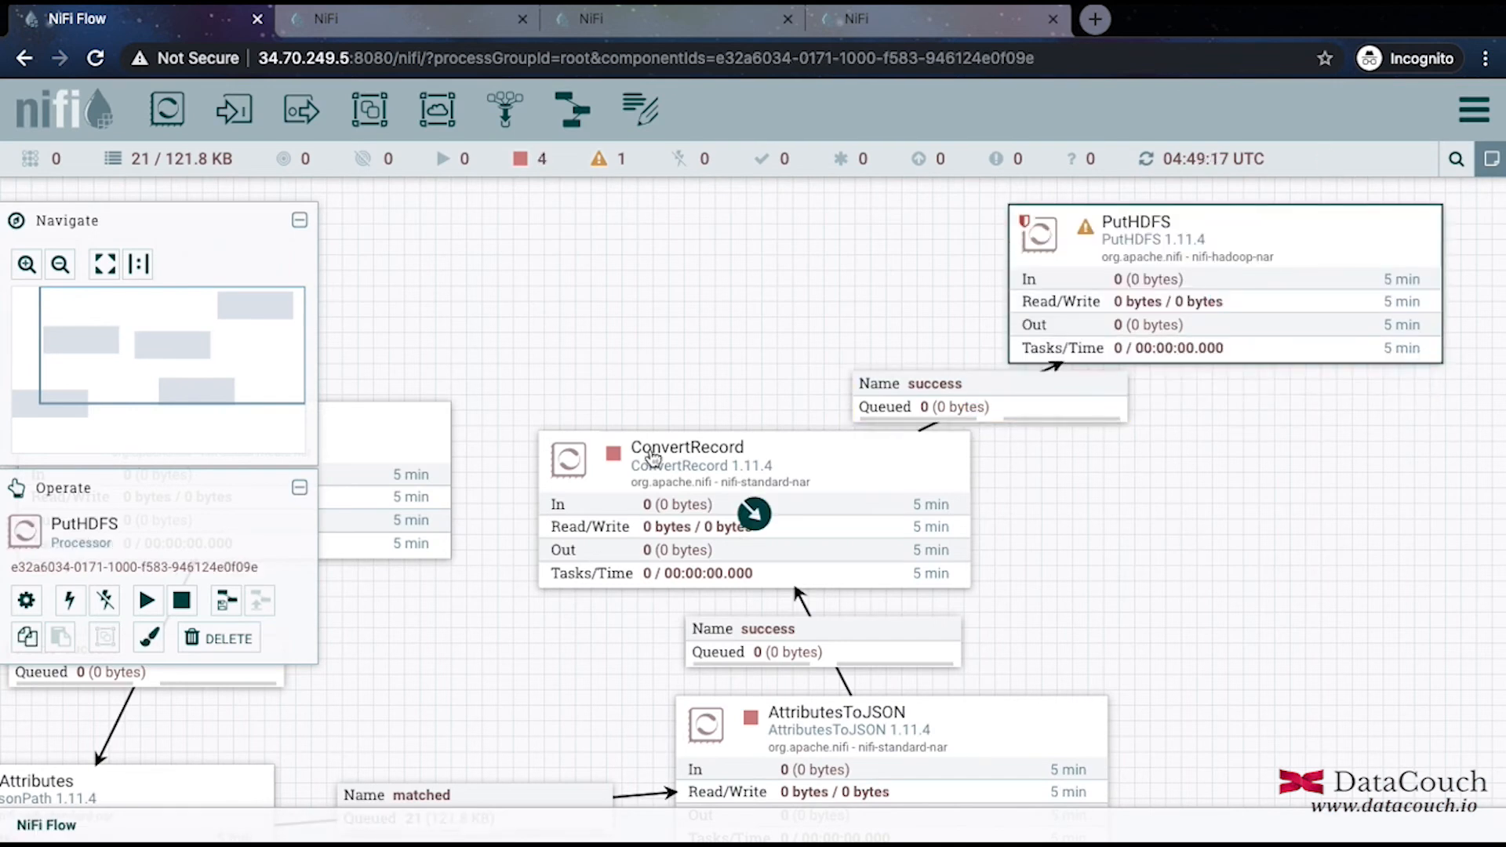
Name PutHDFS 'Store in HDFS', auto-terminate failure, then view its properties.
right_click(1182, 240)
click(1237, 246)
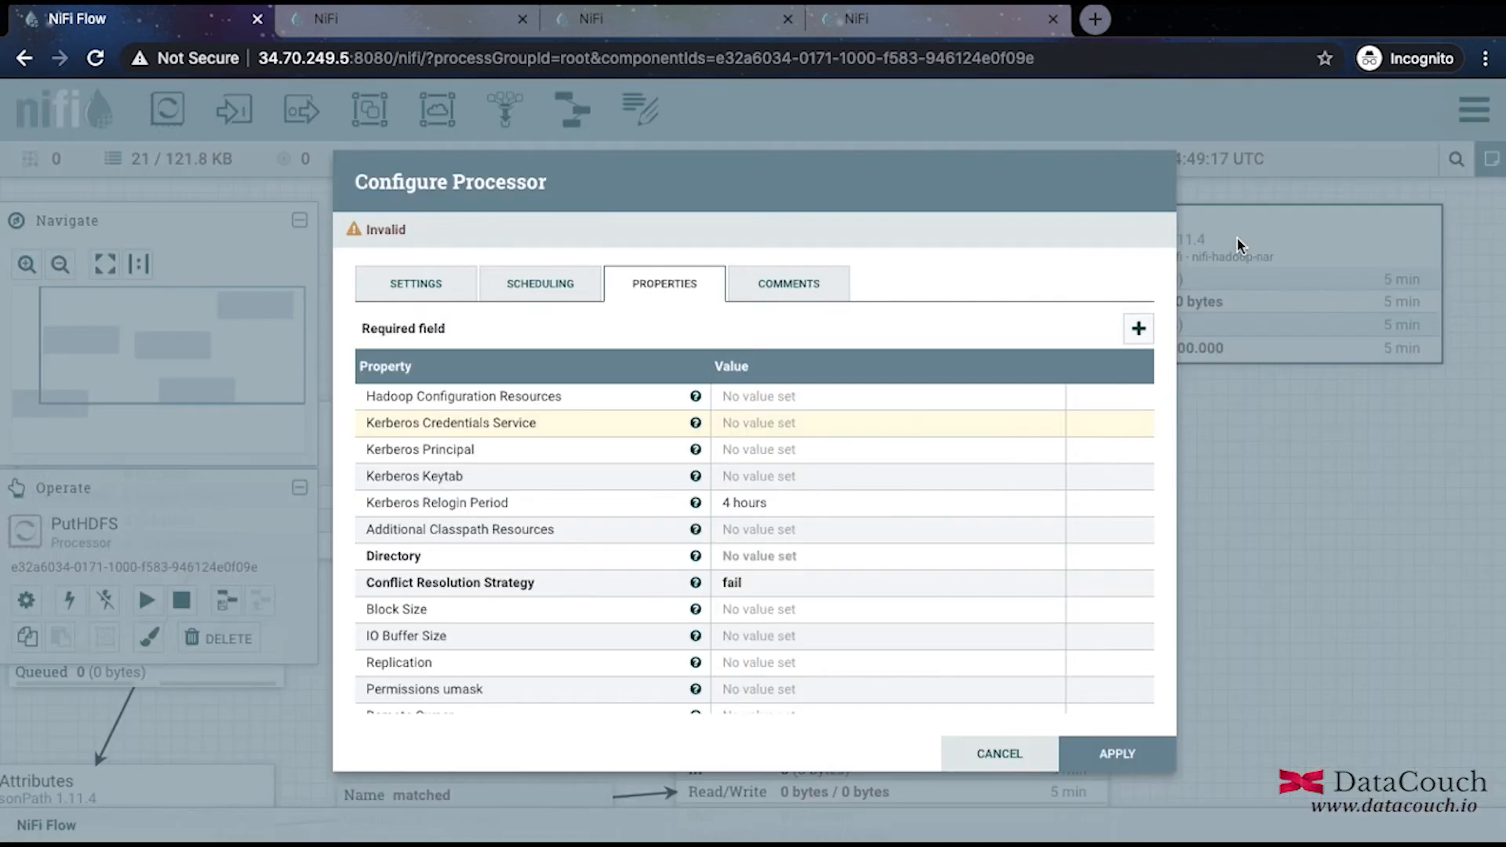
click(399, 290)
text(S)
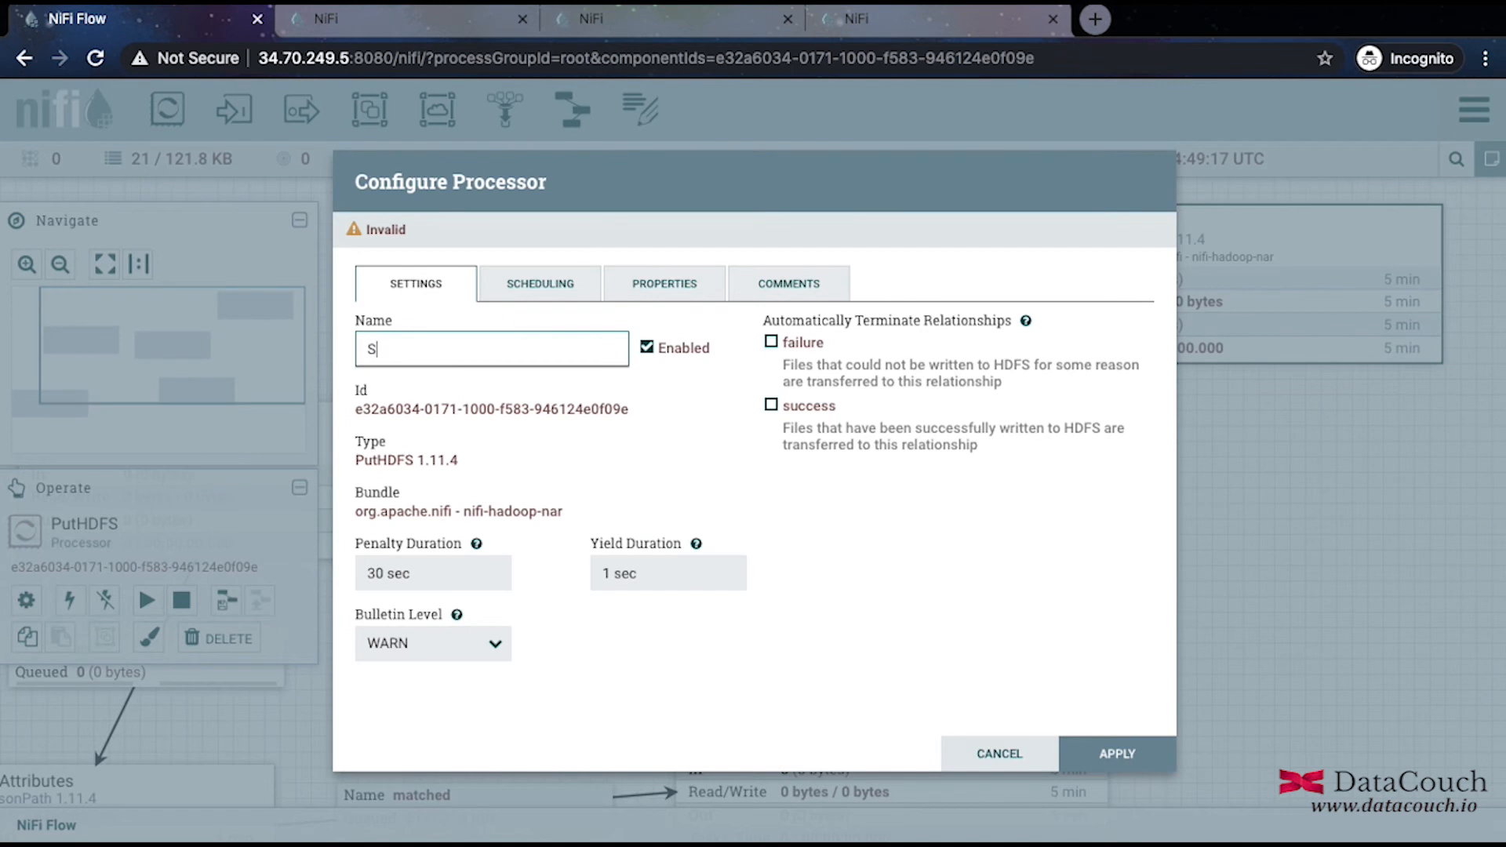
text(tore in HDFS)
click(773, 344)
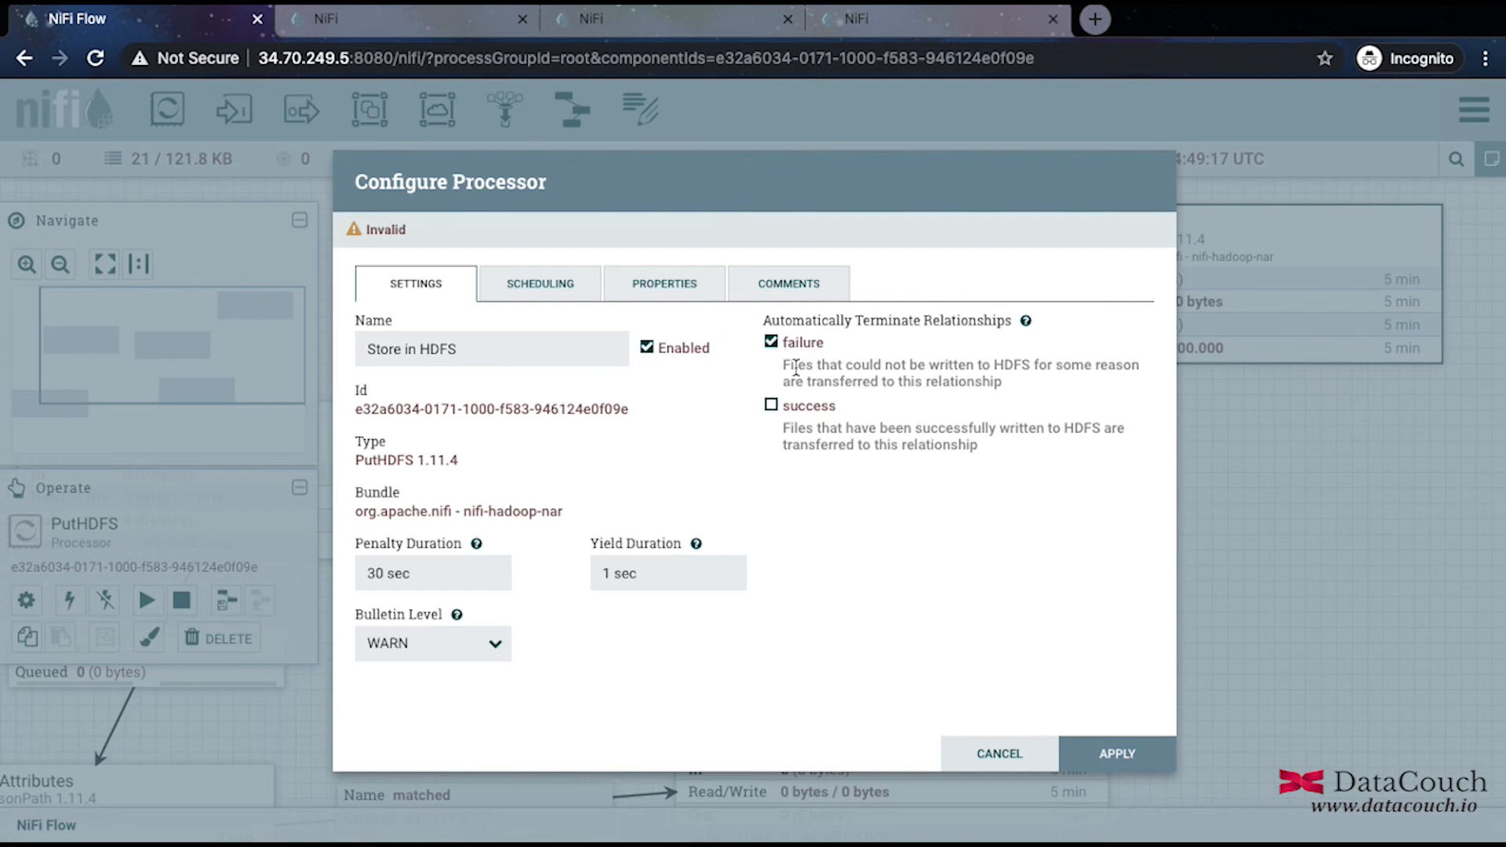
click(516, 284)
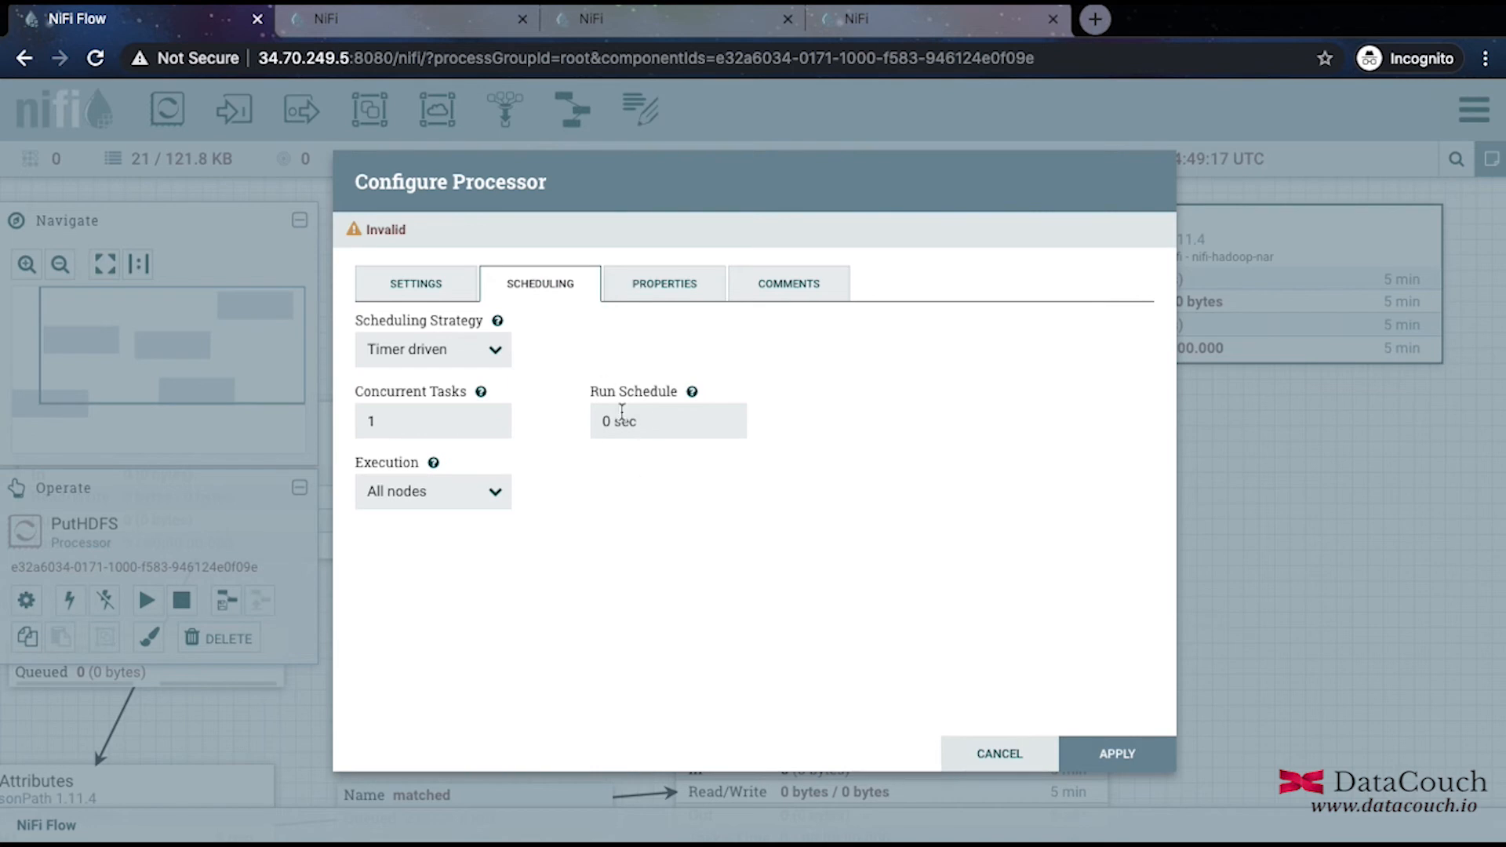
click(669, 284)
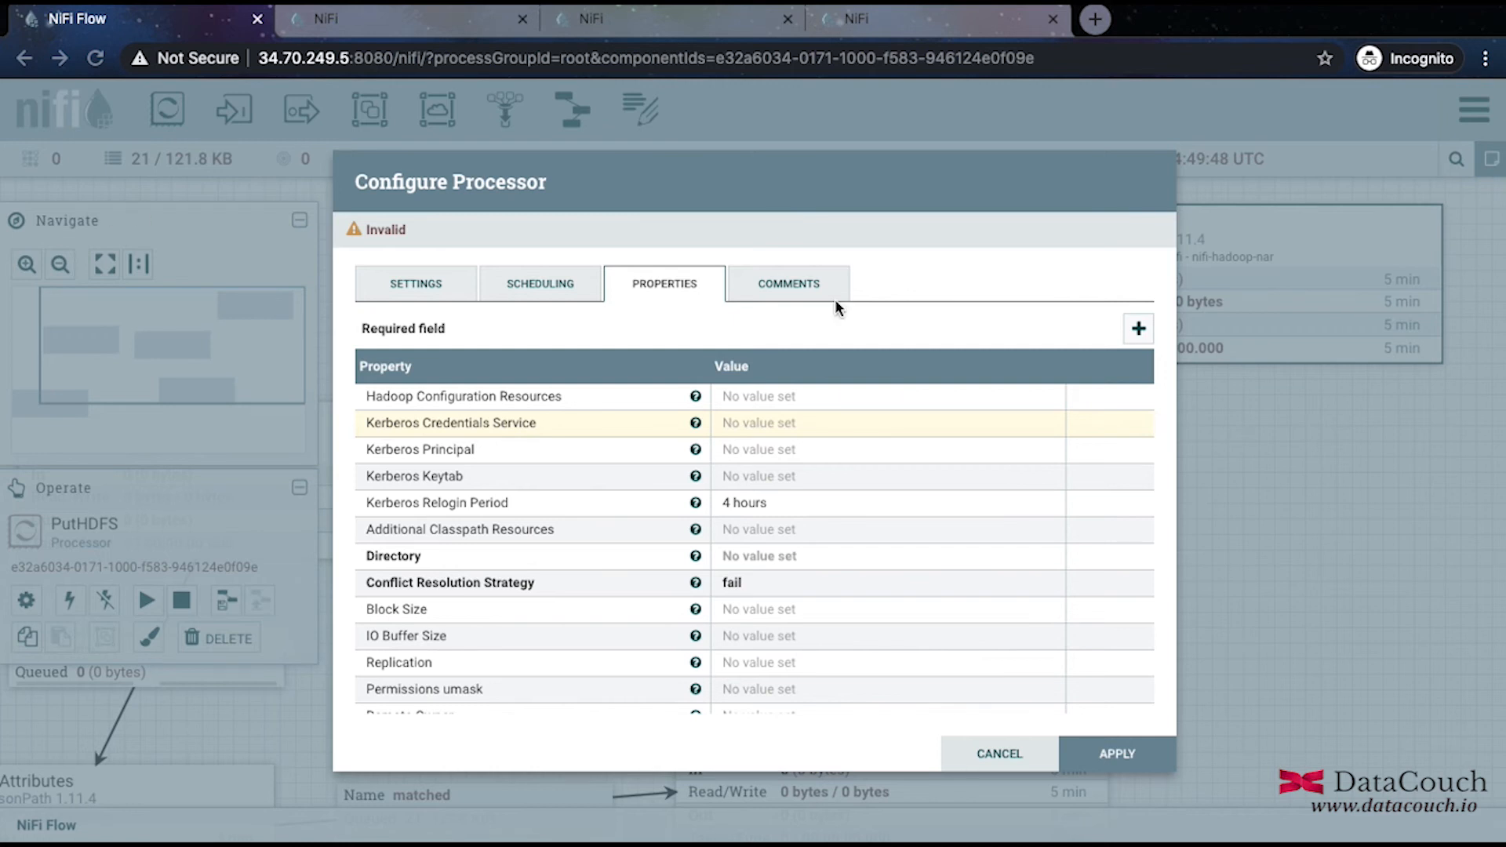
Enter /usr/lib/hadoop/etc/hadoop/core-site.xml, as the Hadoop Configuration Resources value.
click(768, 396)
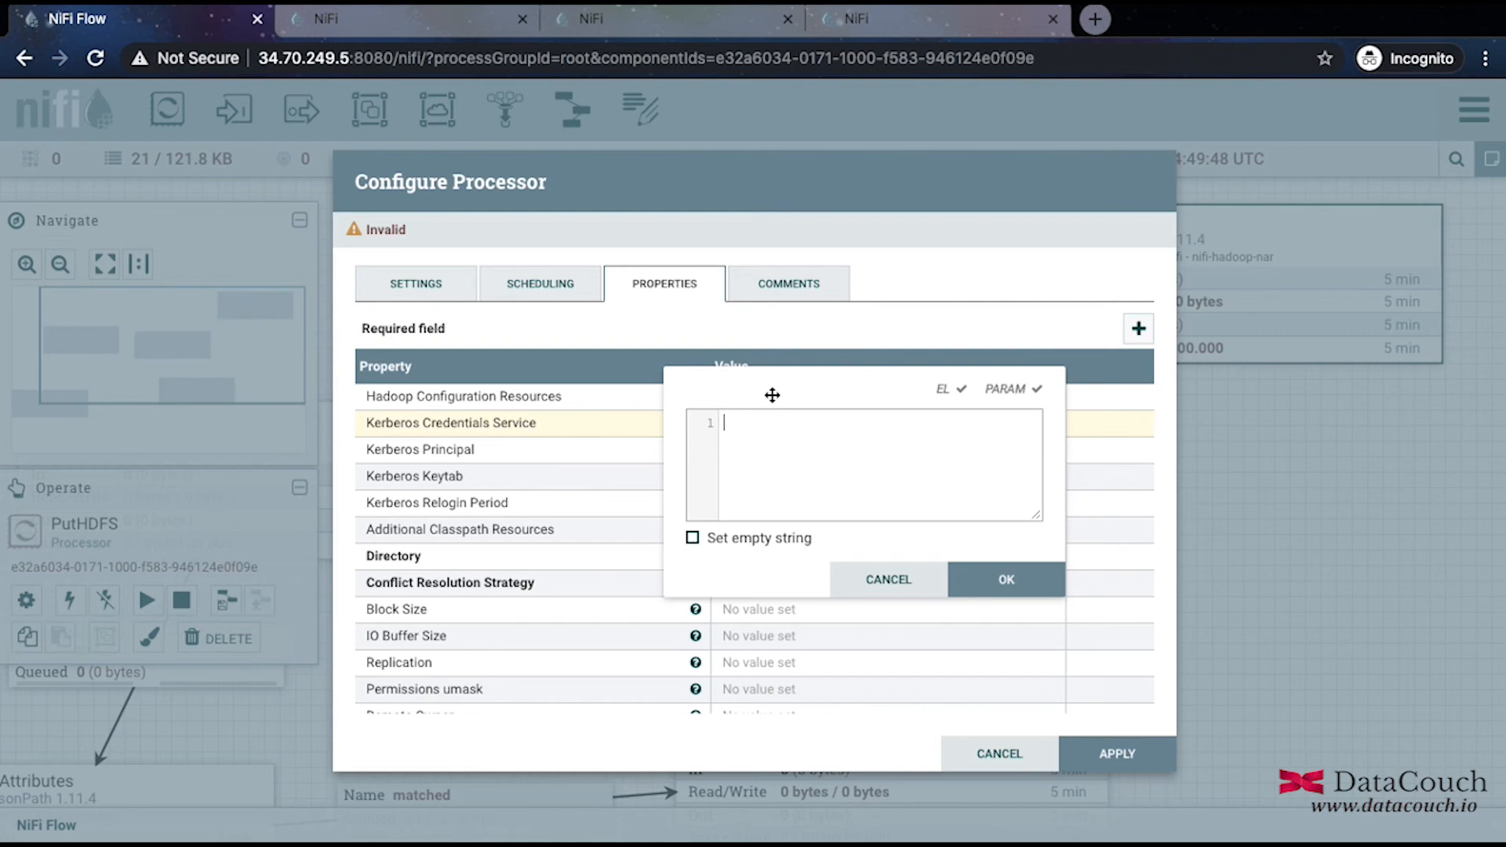
text(/usr/lib/hadoop/et)
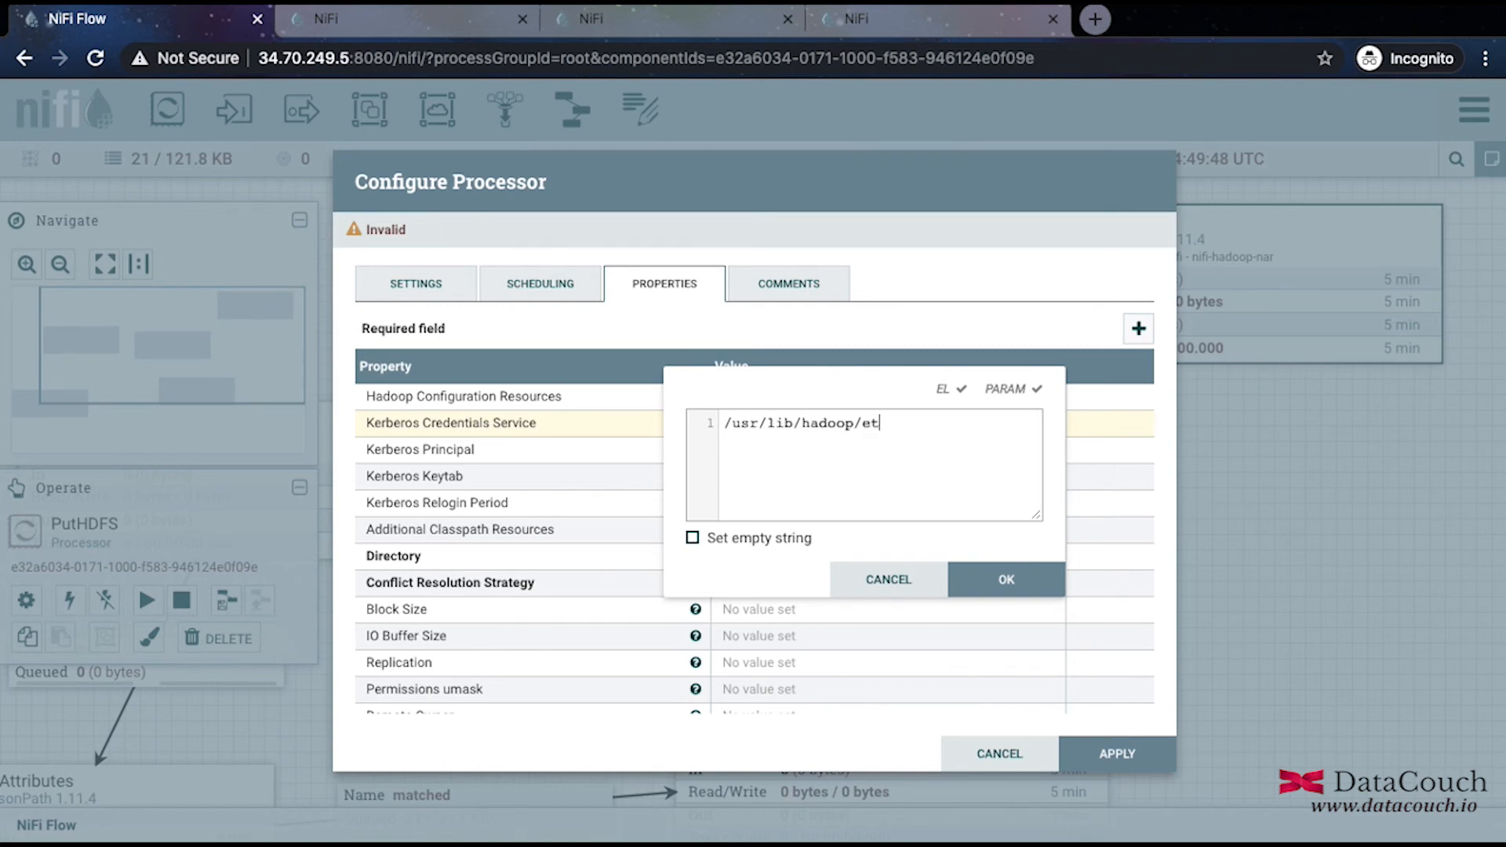
text(c/hadoop/core-site)
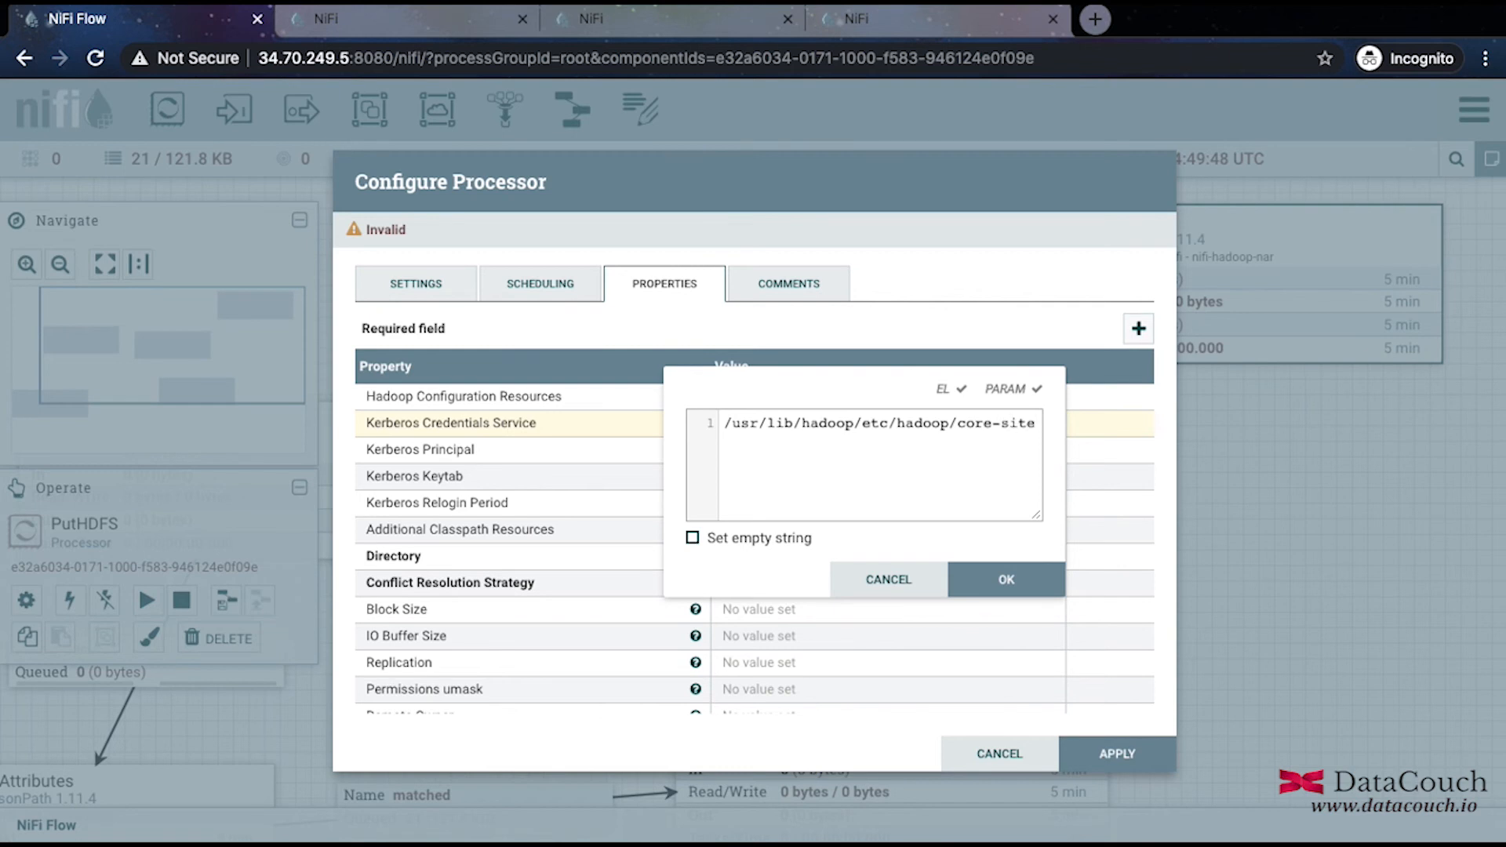
text(.xml.)
key(BackSpace)
text(,)
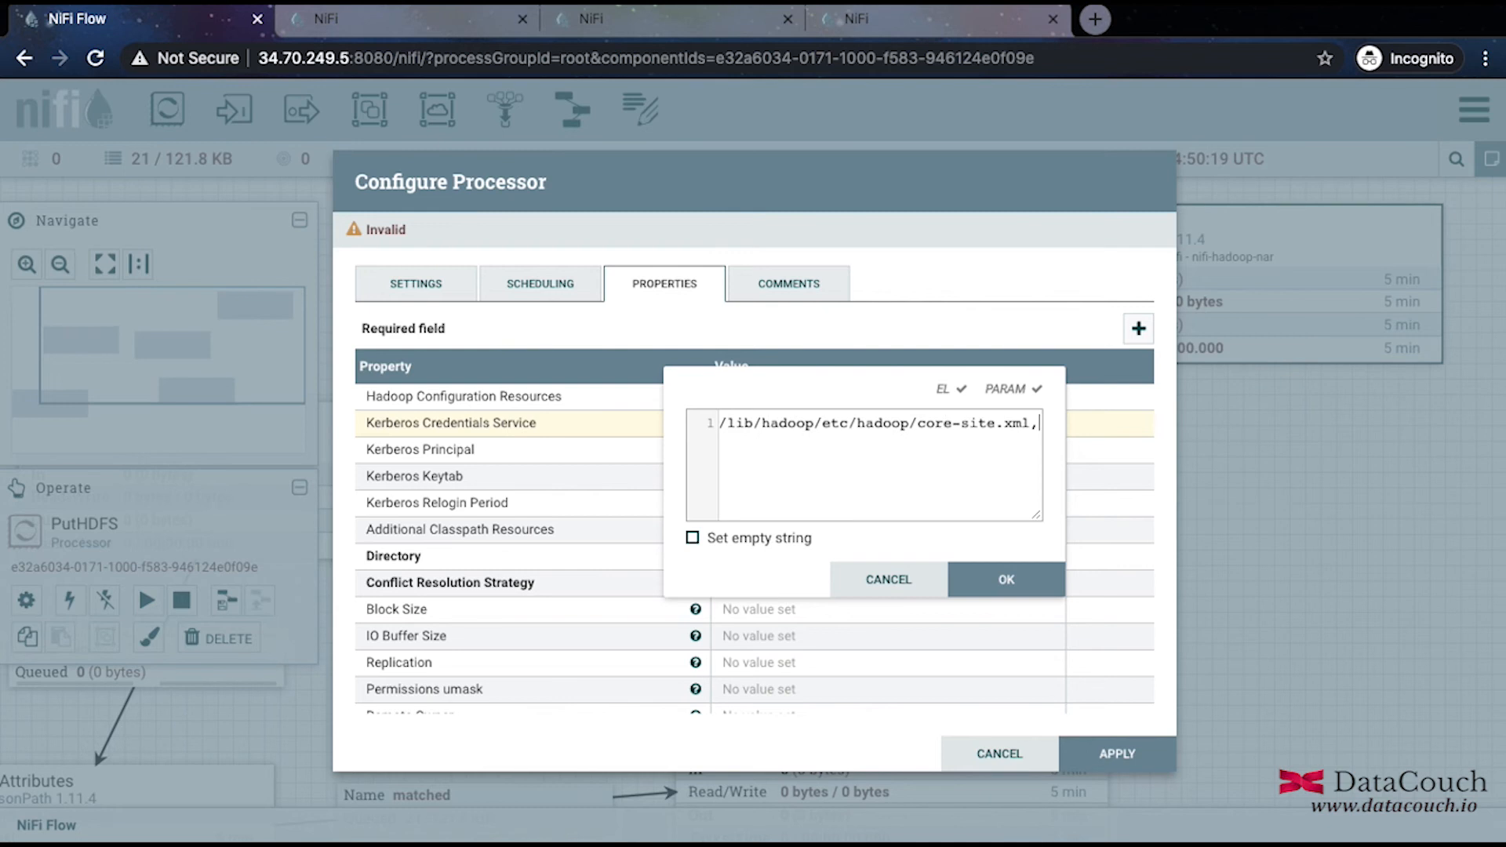
key(ctrl+a)
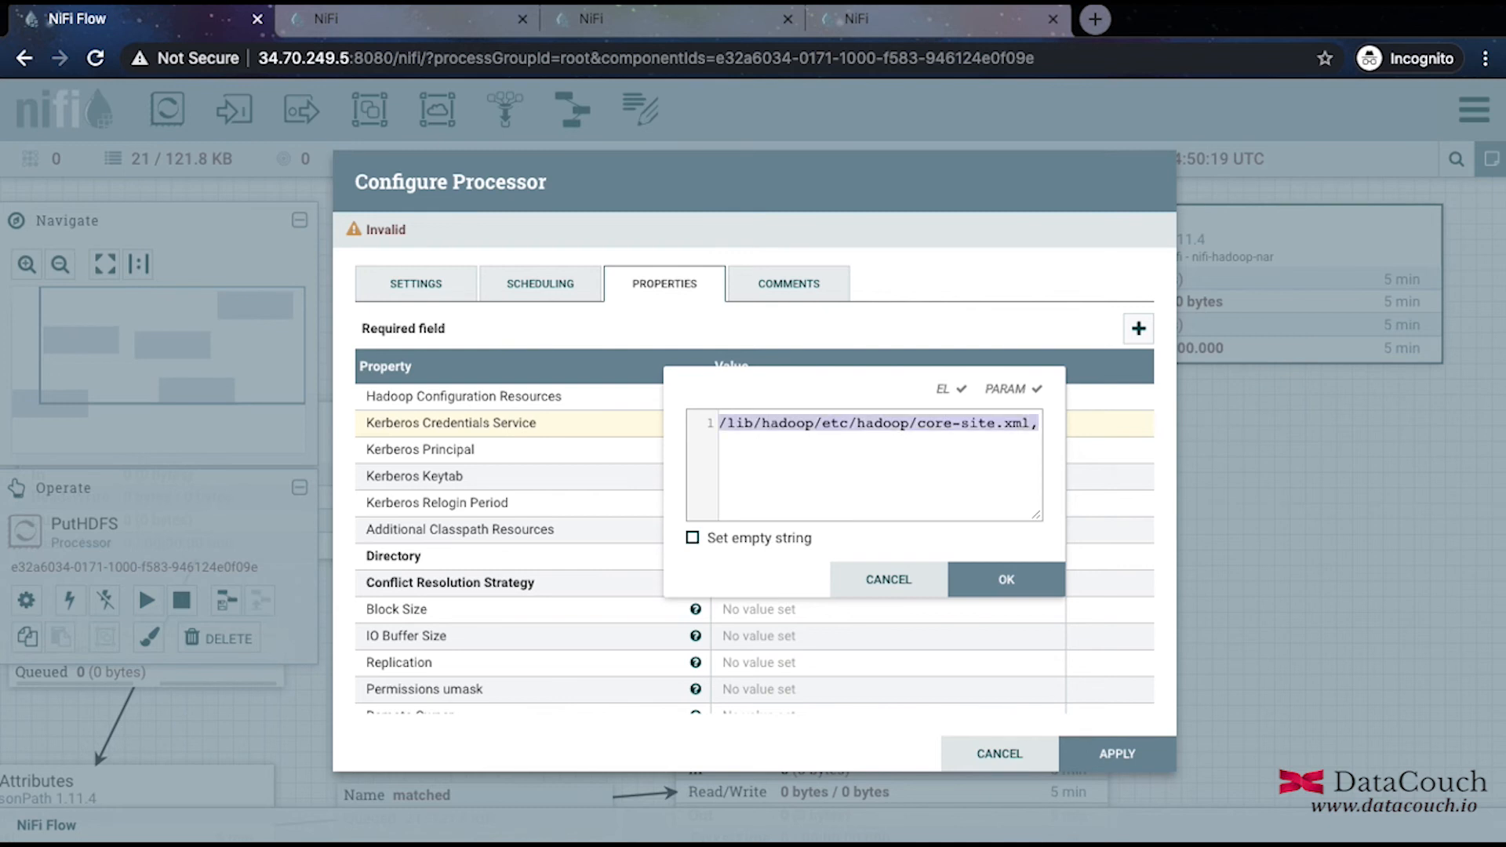
key(Right)
key(Return)
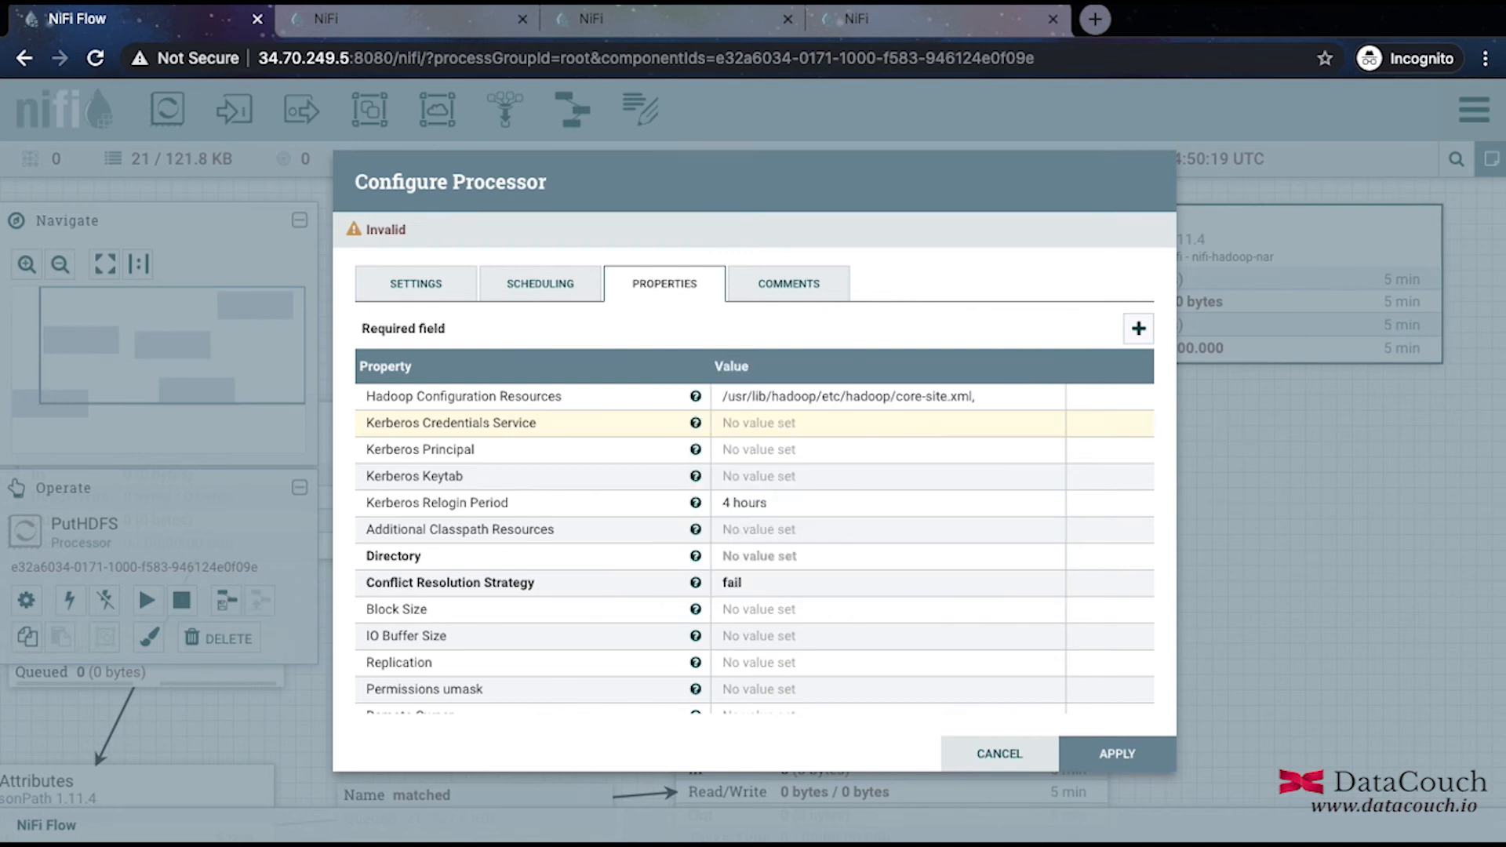
Add /usr/lib/hadoop/etc/hadoop/hdfs-site.xml as the second configuration path and confirm.
click(851, 398)
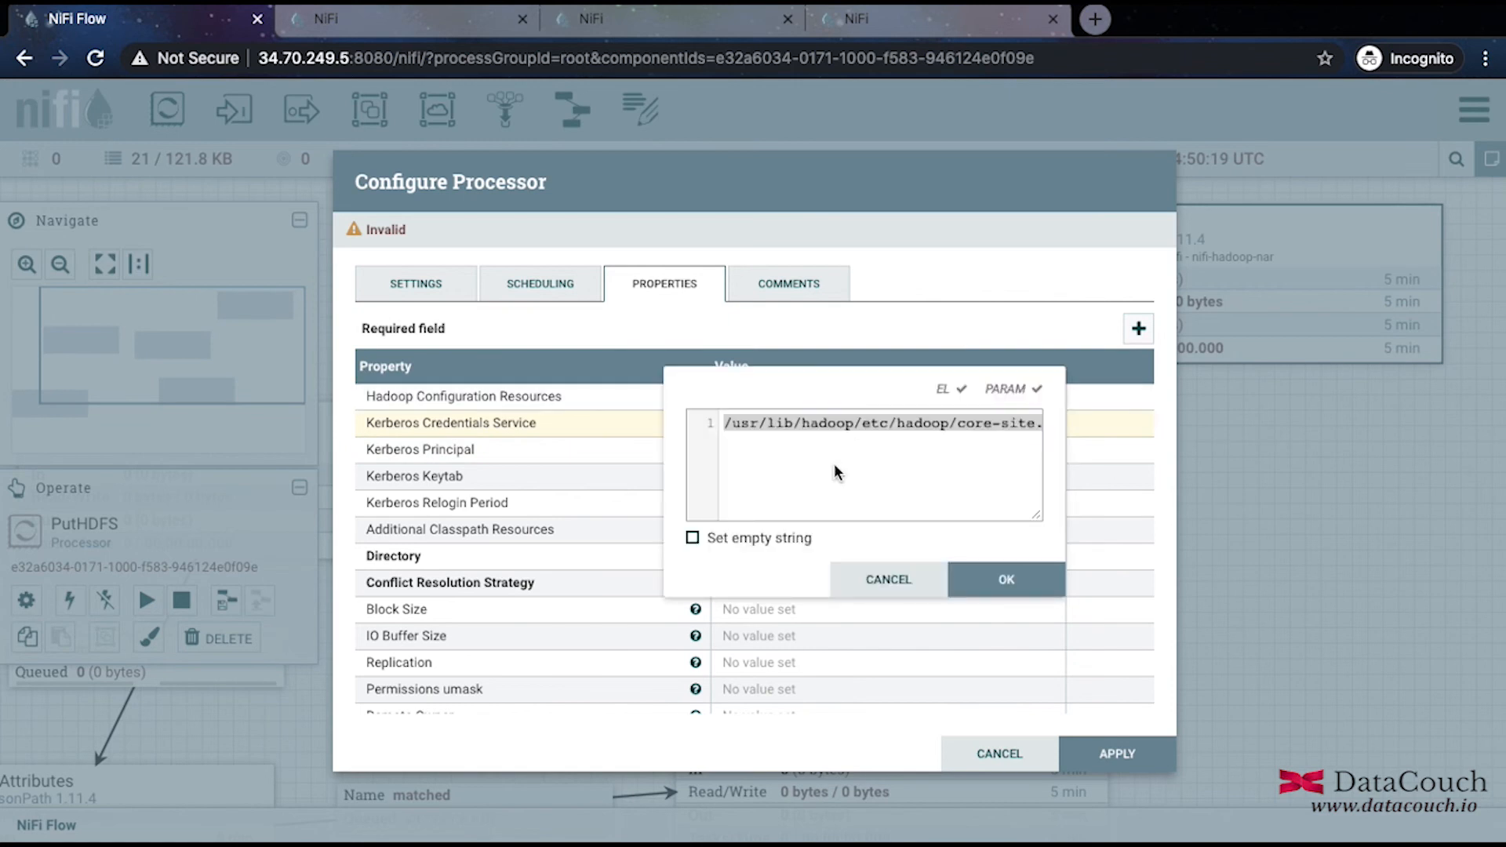
key(Right)
key(Return)
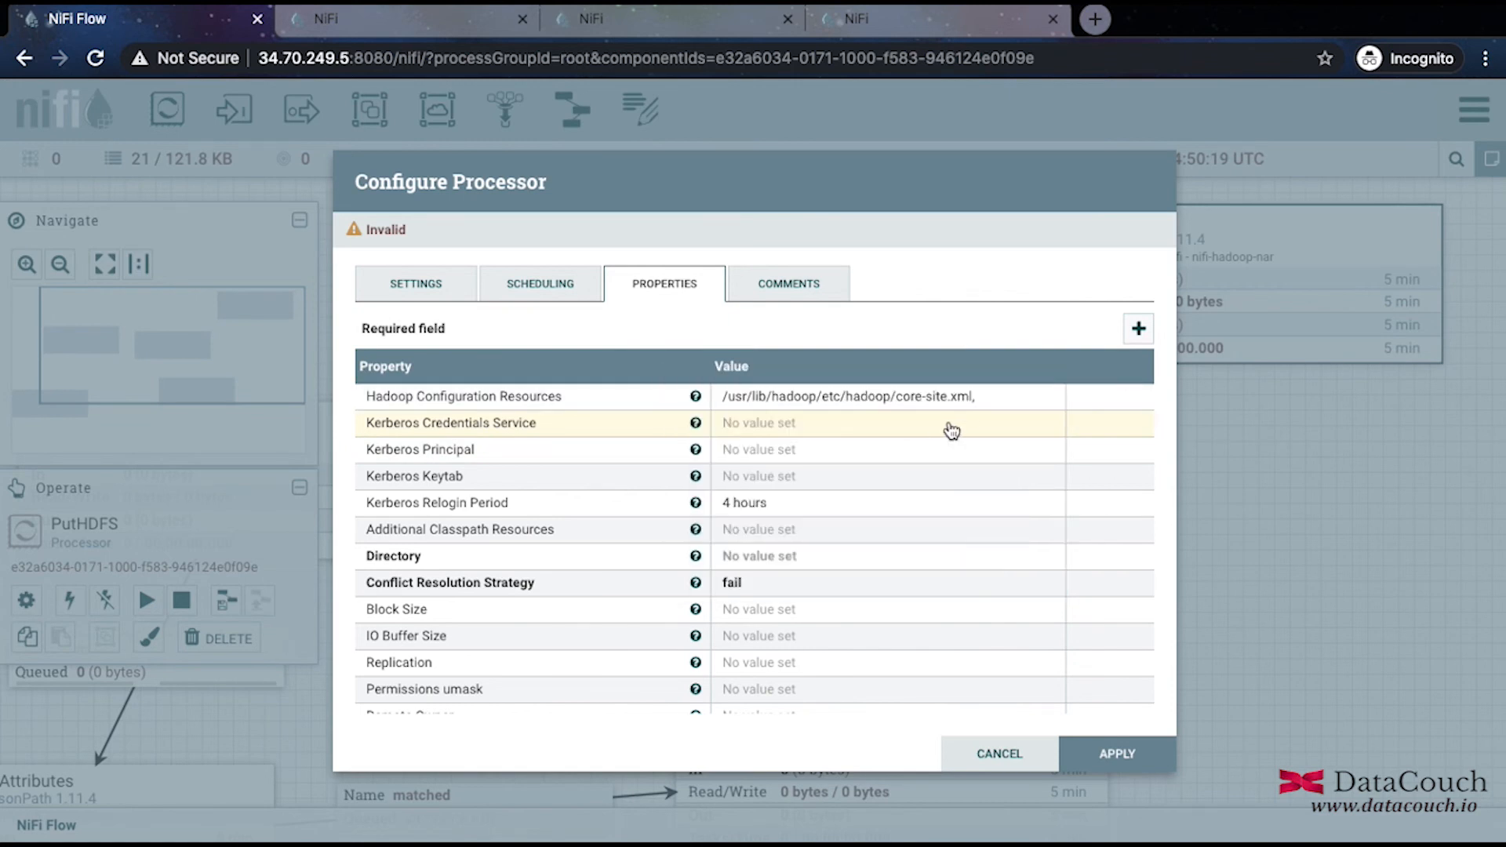
click(958, 398)
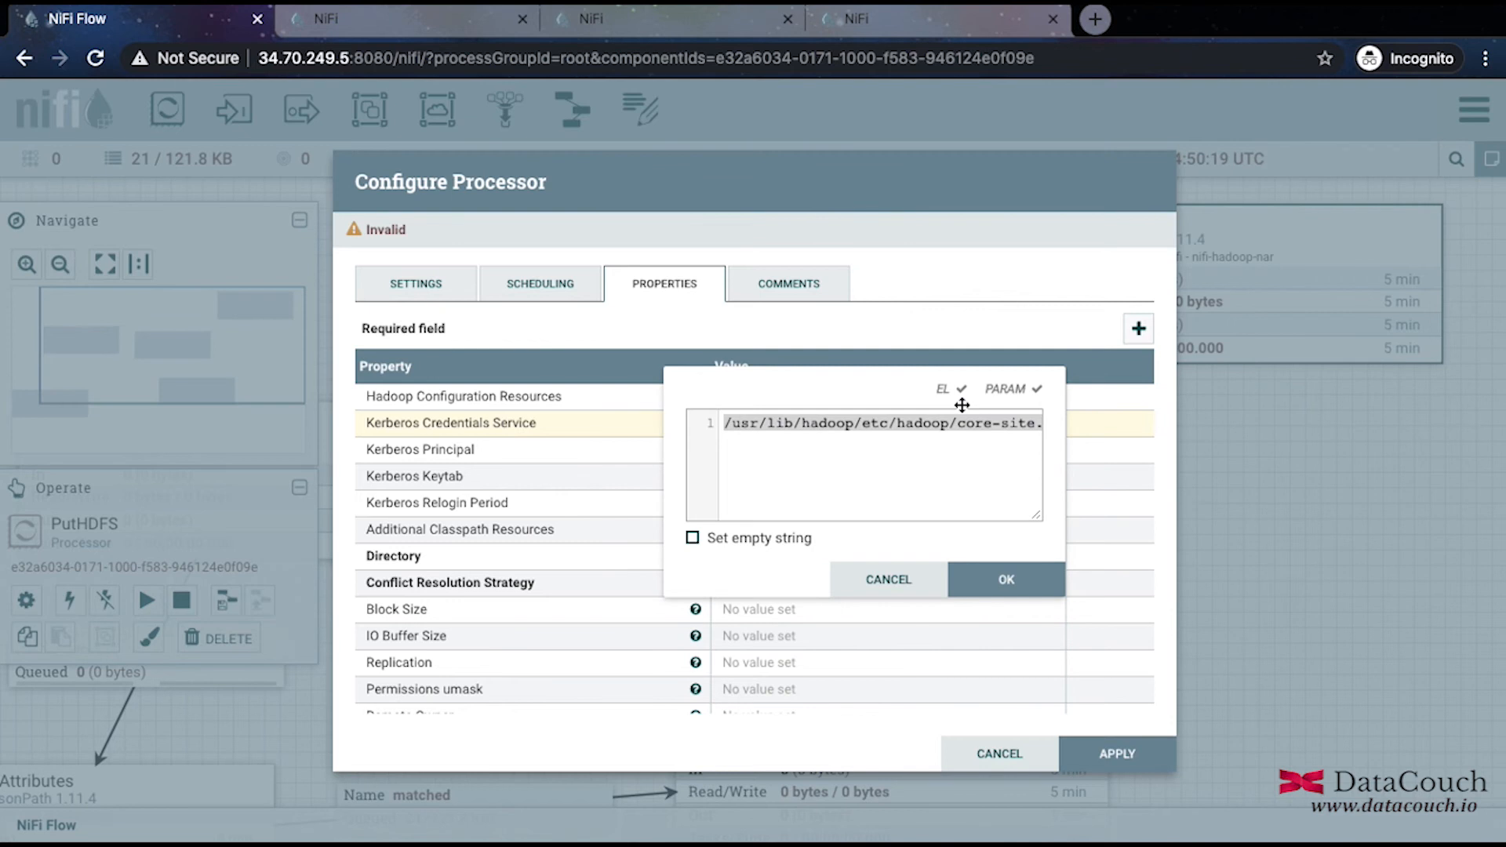
key(Right)
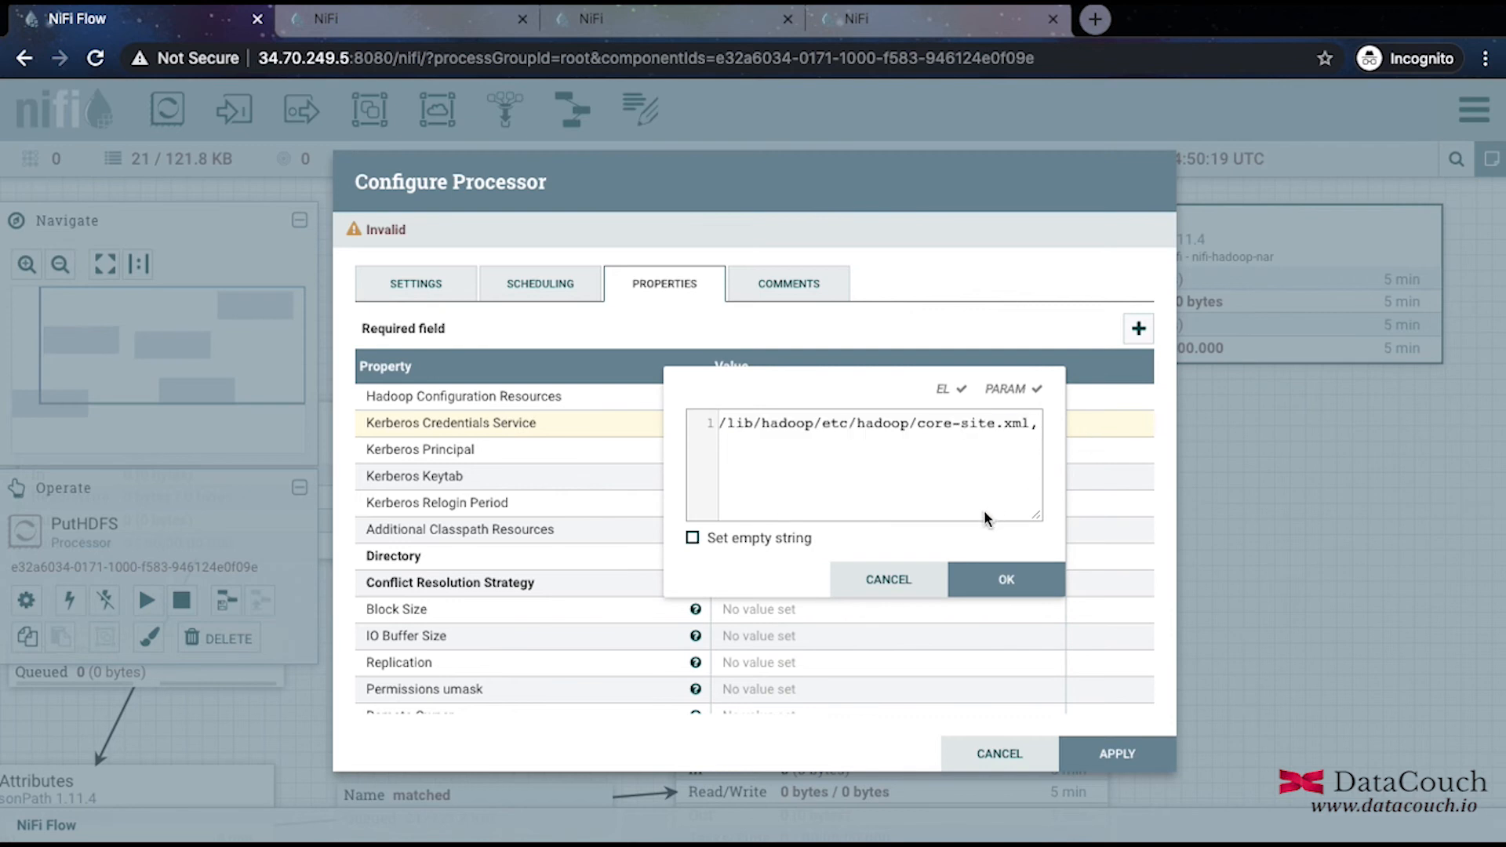
key(BackSpace)
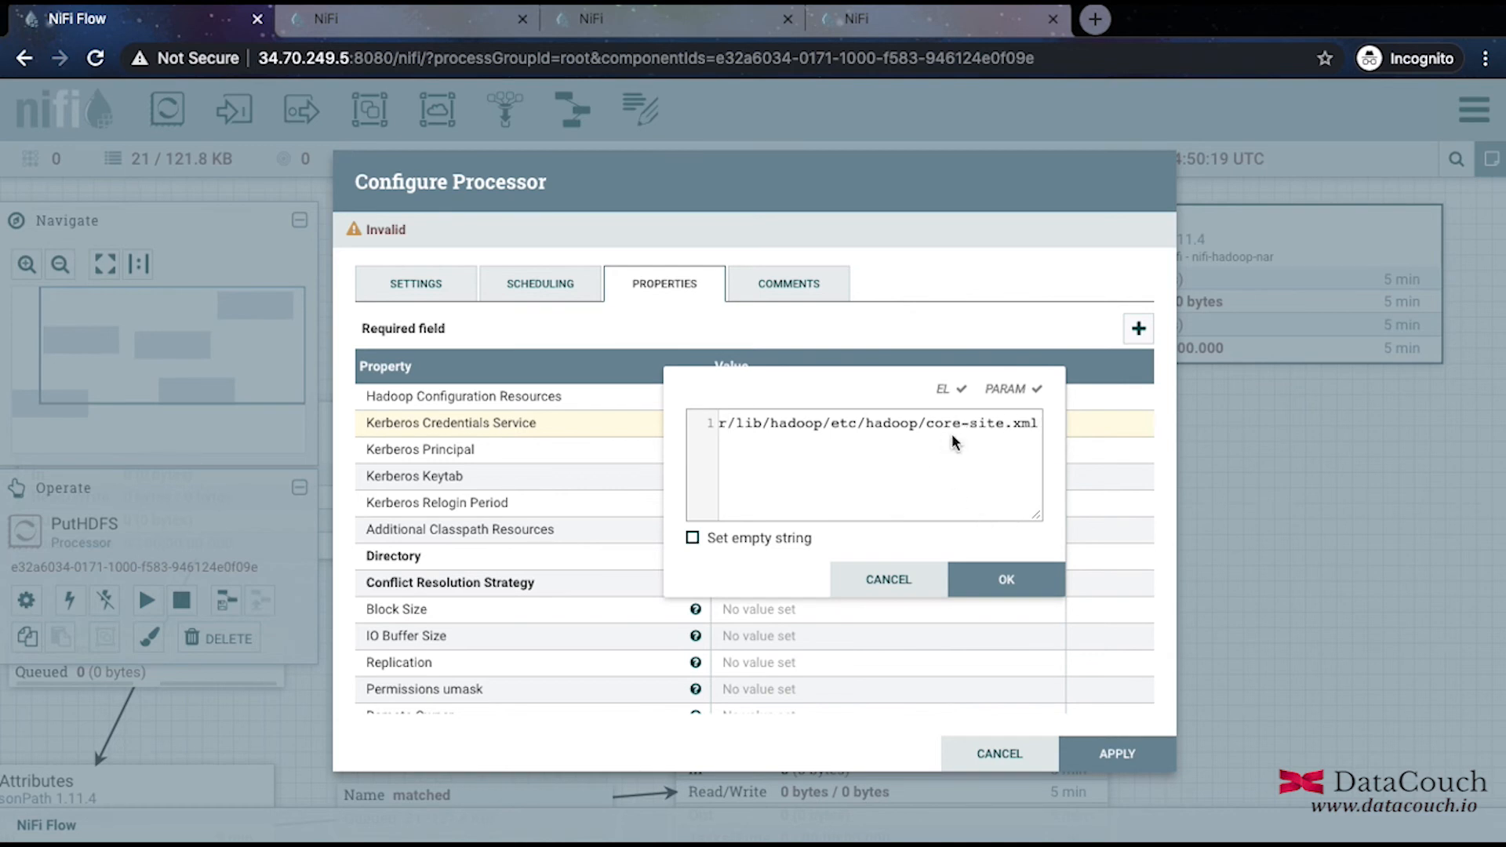
key(BackSpace)
key(BackSpace)
key(BackSpace)
key(BackSpace)
text(hdfs)
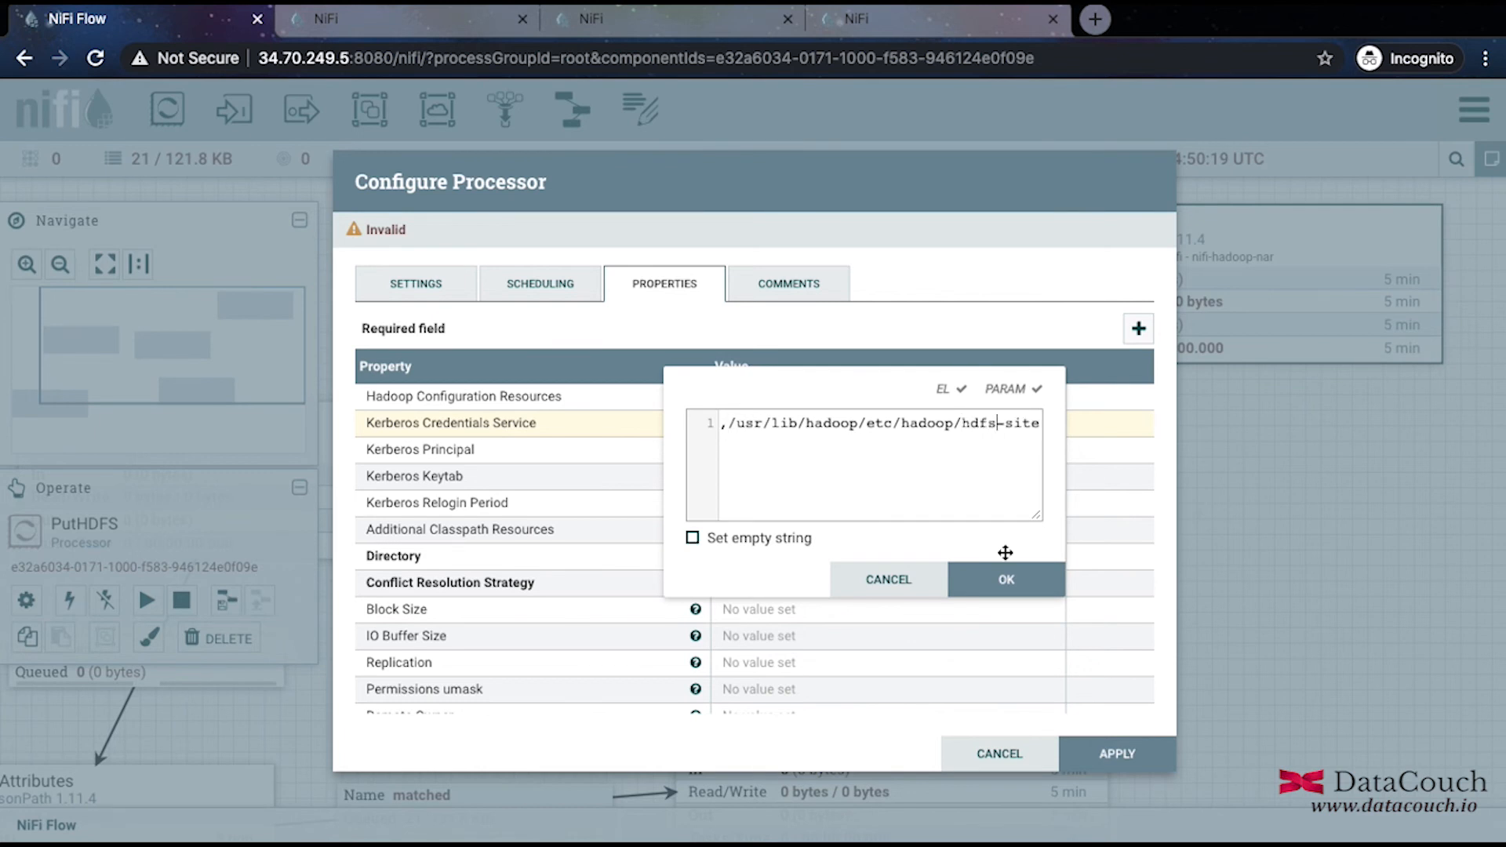
click(1019, 581)
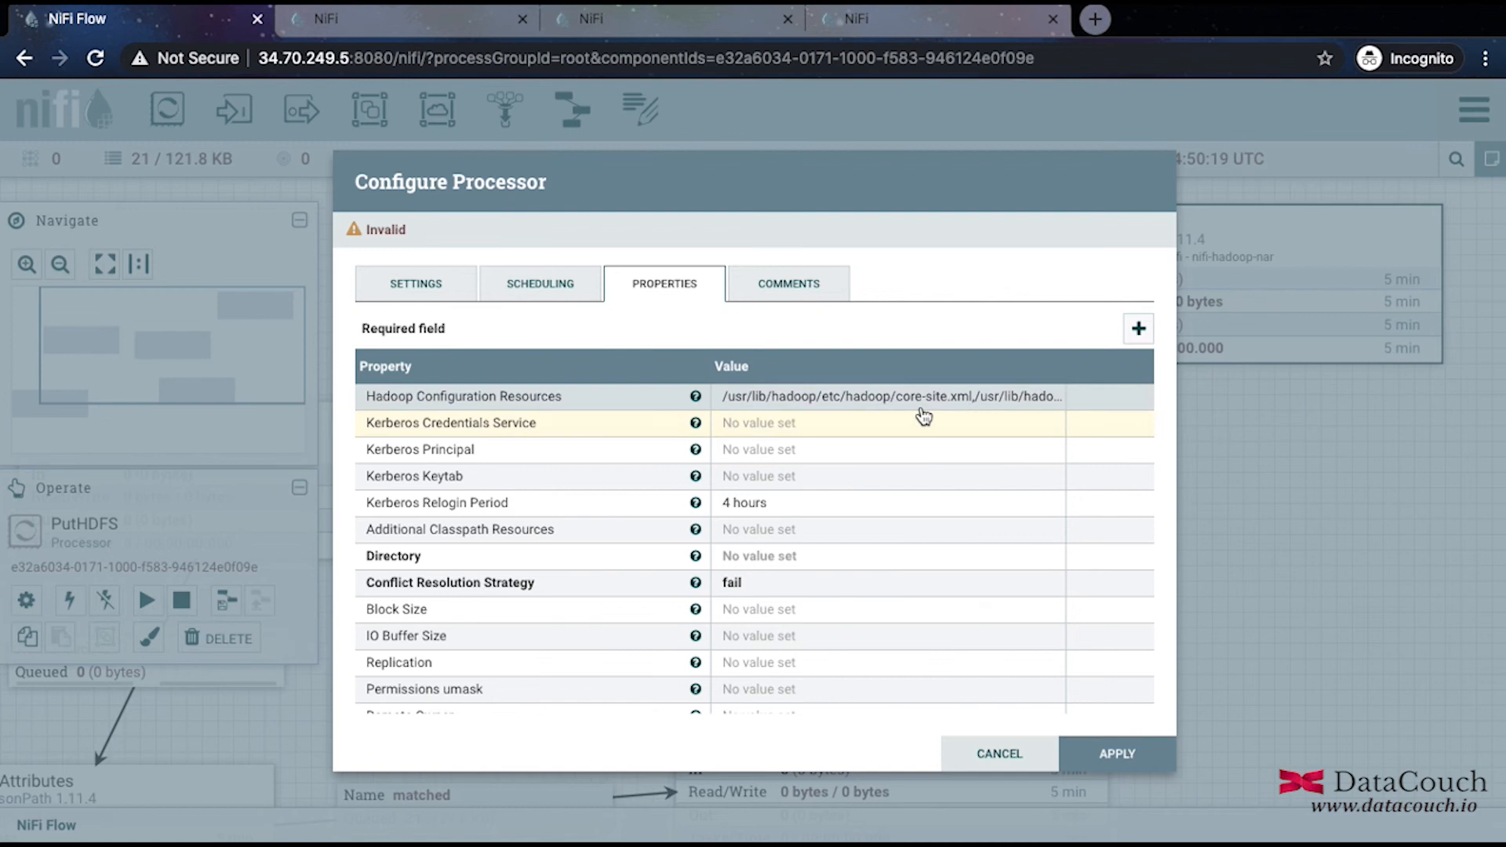
Review both Hadoop configuration paths and confirm the value unchanged.
click(984, 408)
click(957, 424)
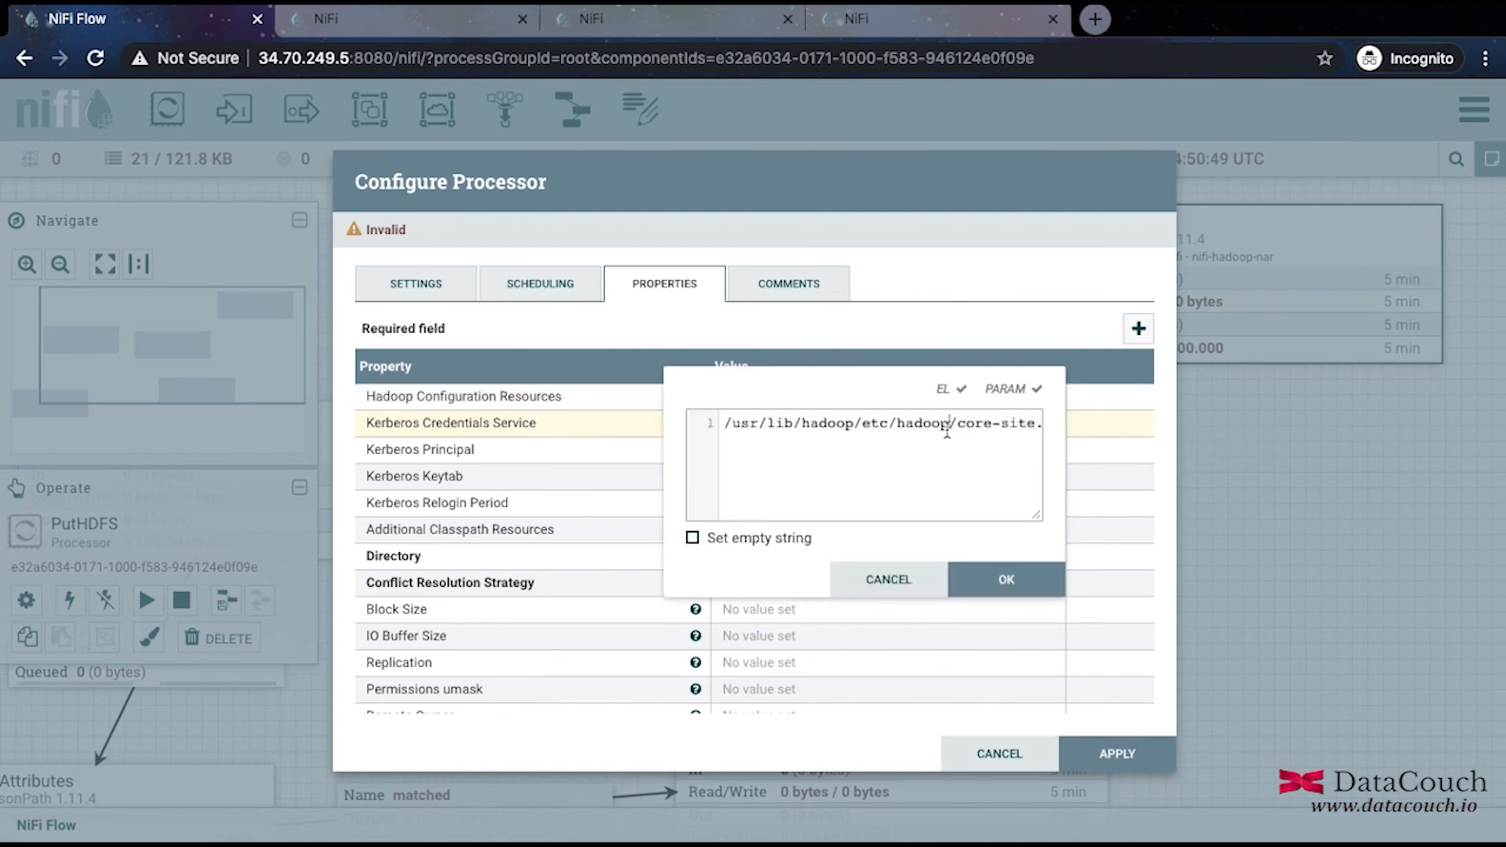
key(Right)
key(Right)
key(Right)
key(Right)
key(Right)
key(Right)
key(Right)
key(Right)
key(Right)
key(Right)
key(Right)
key(Right)
key(Right)
key(Right)
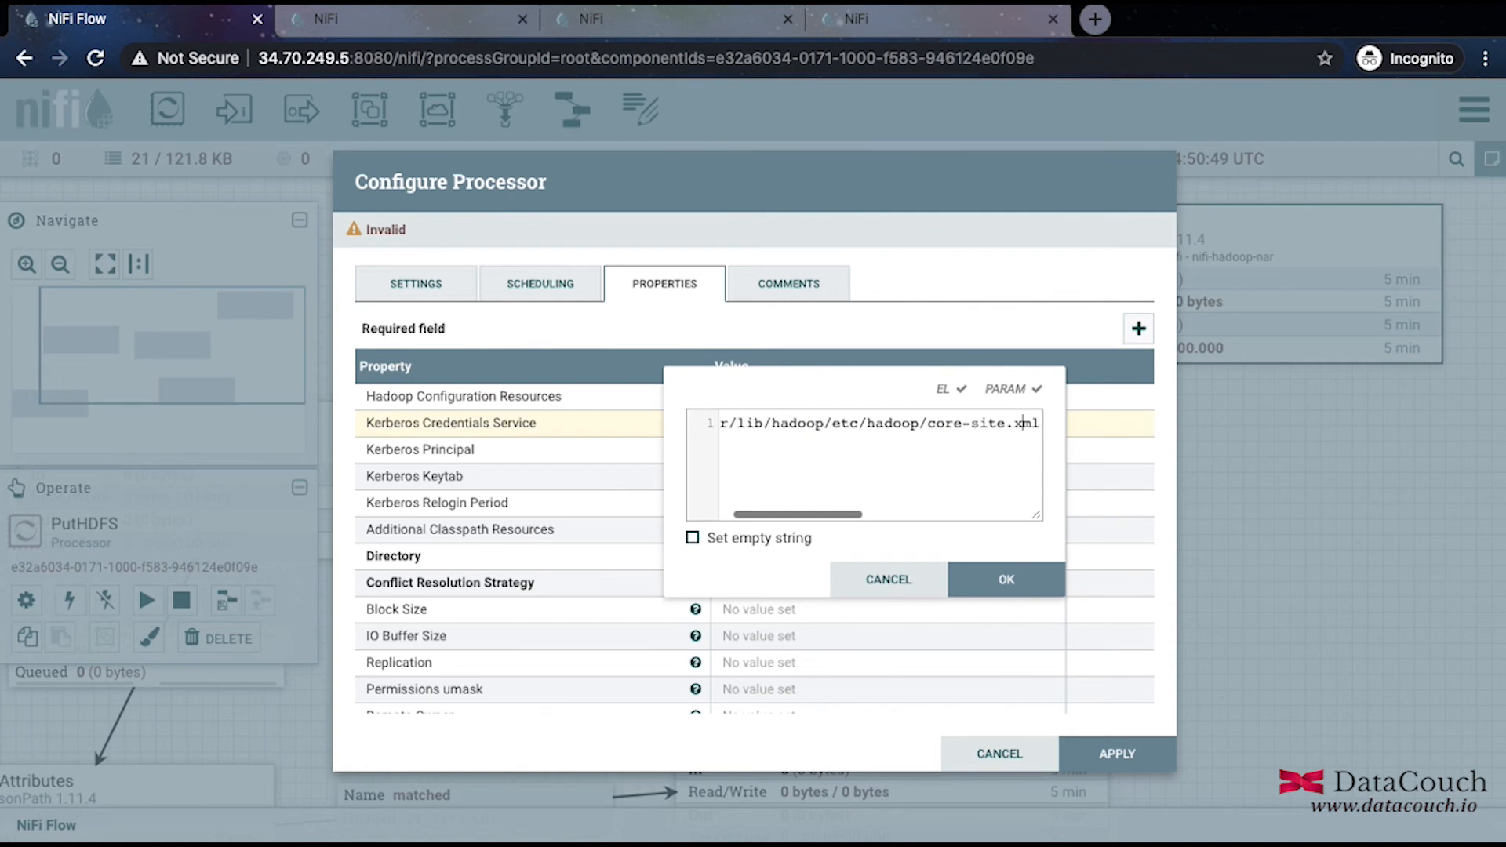
key(Right)
key(Right)
key(Right)
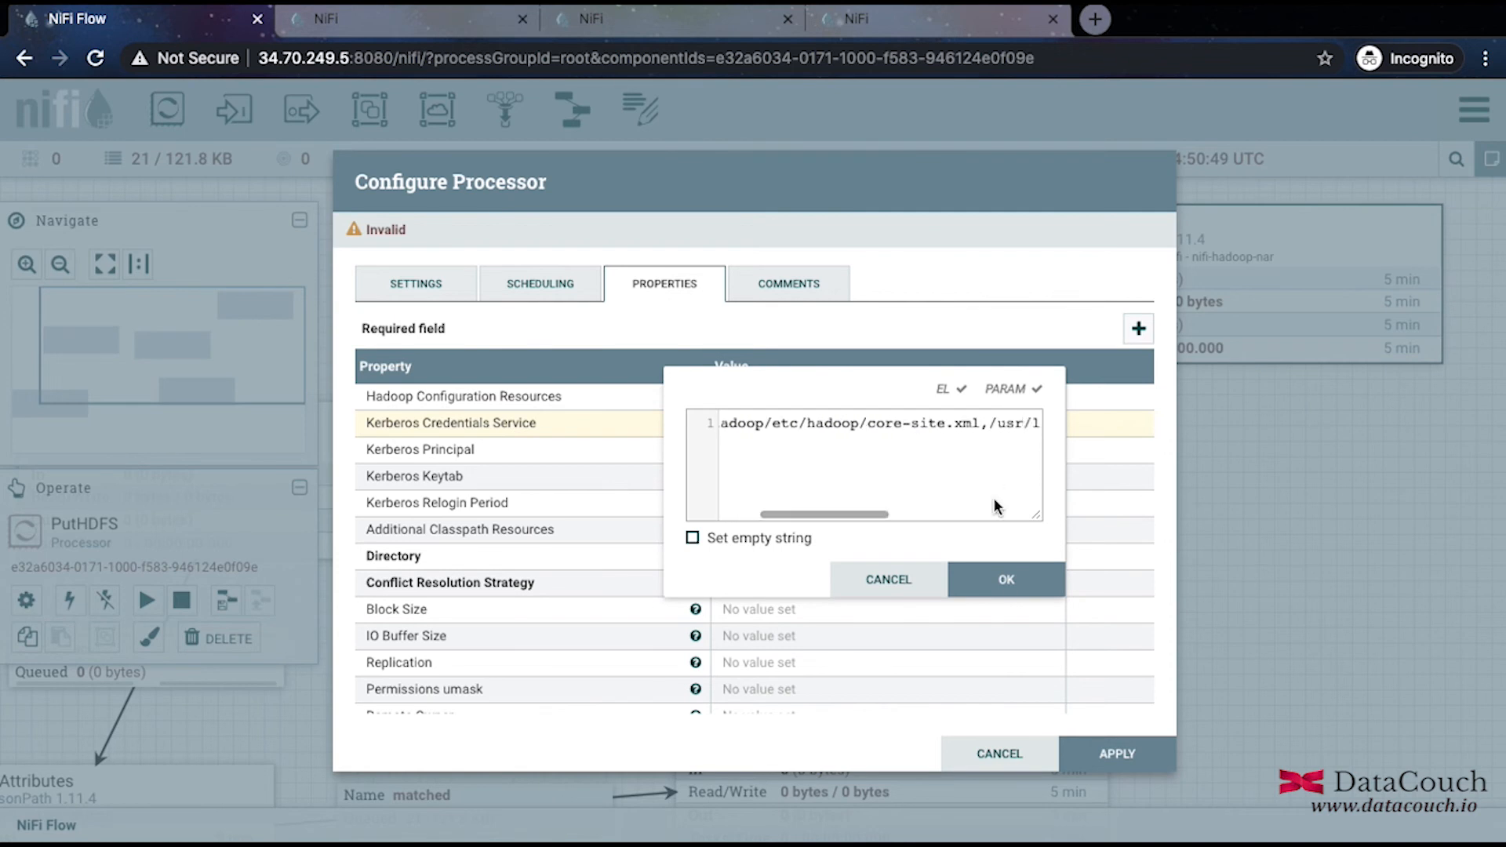
click(972, 583)
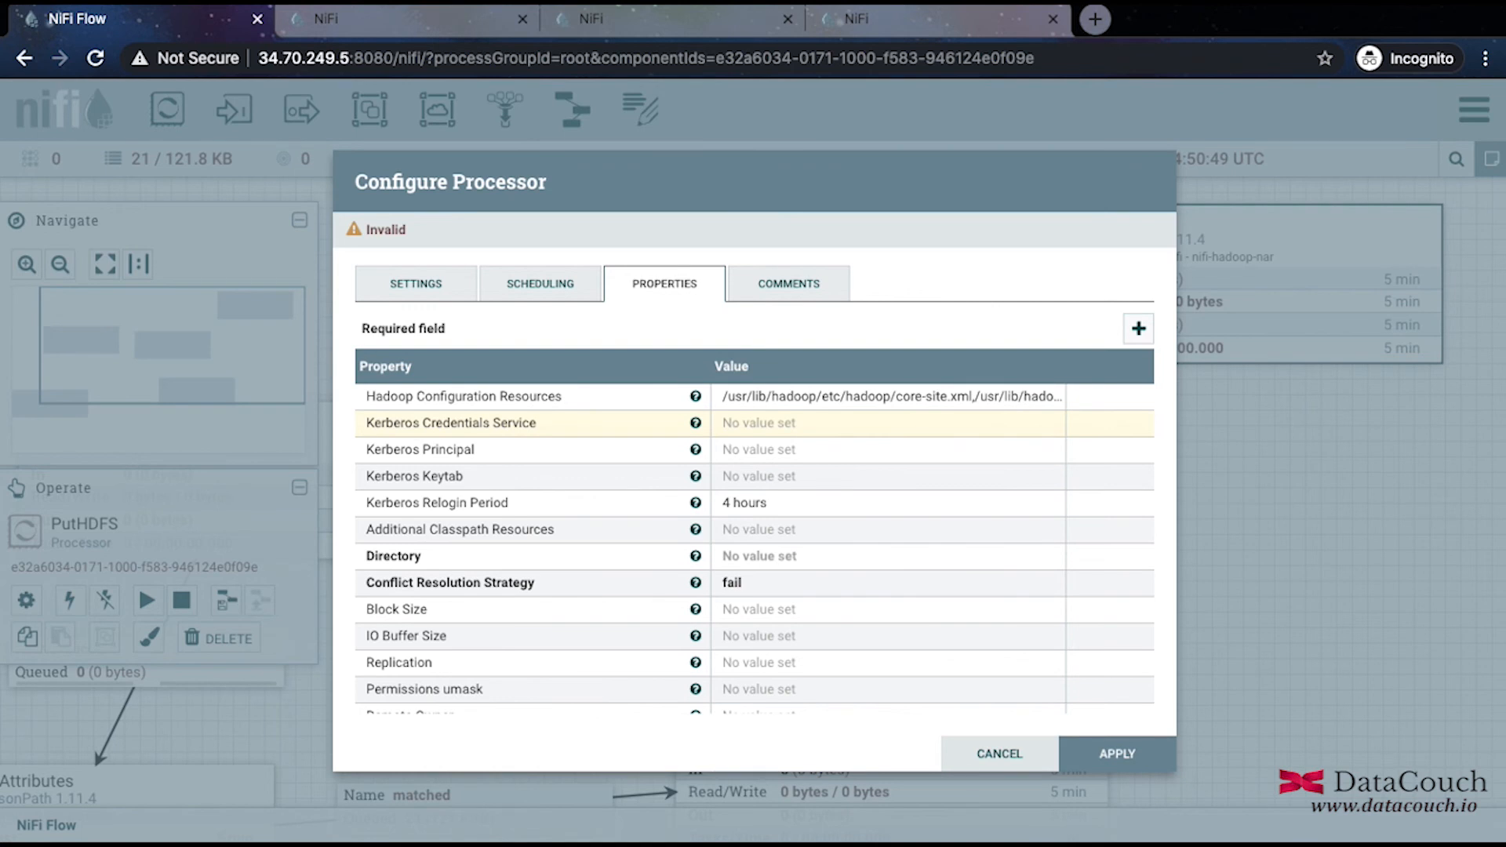
click(756, 559)
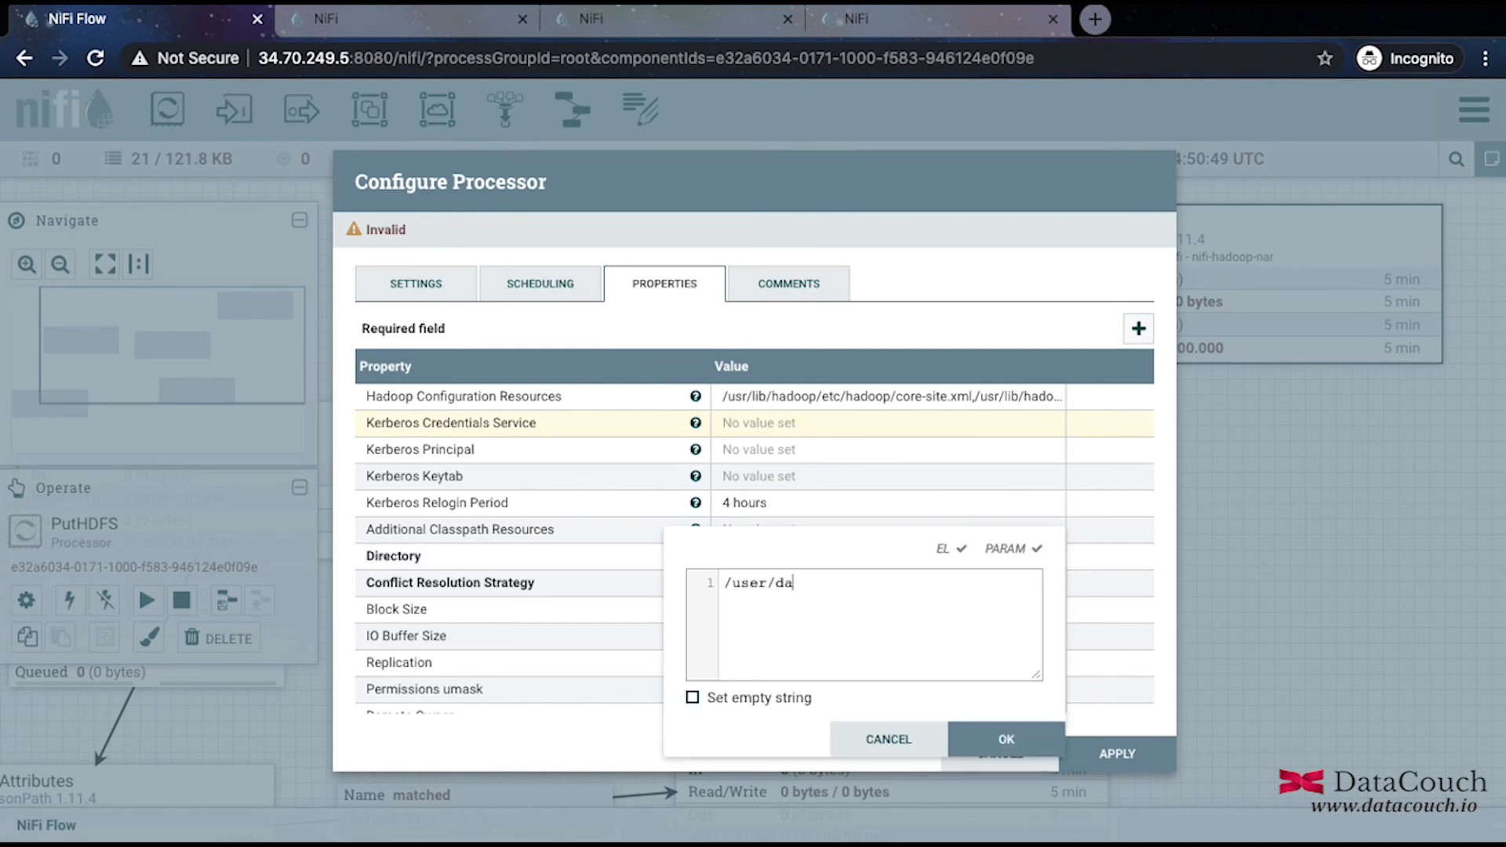
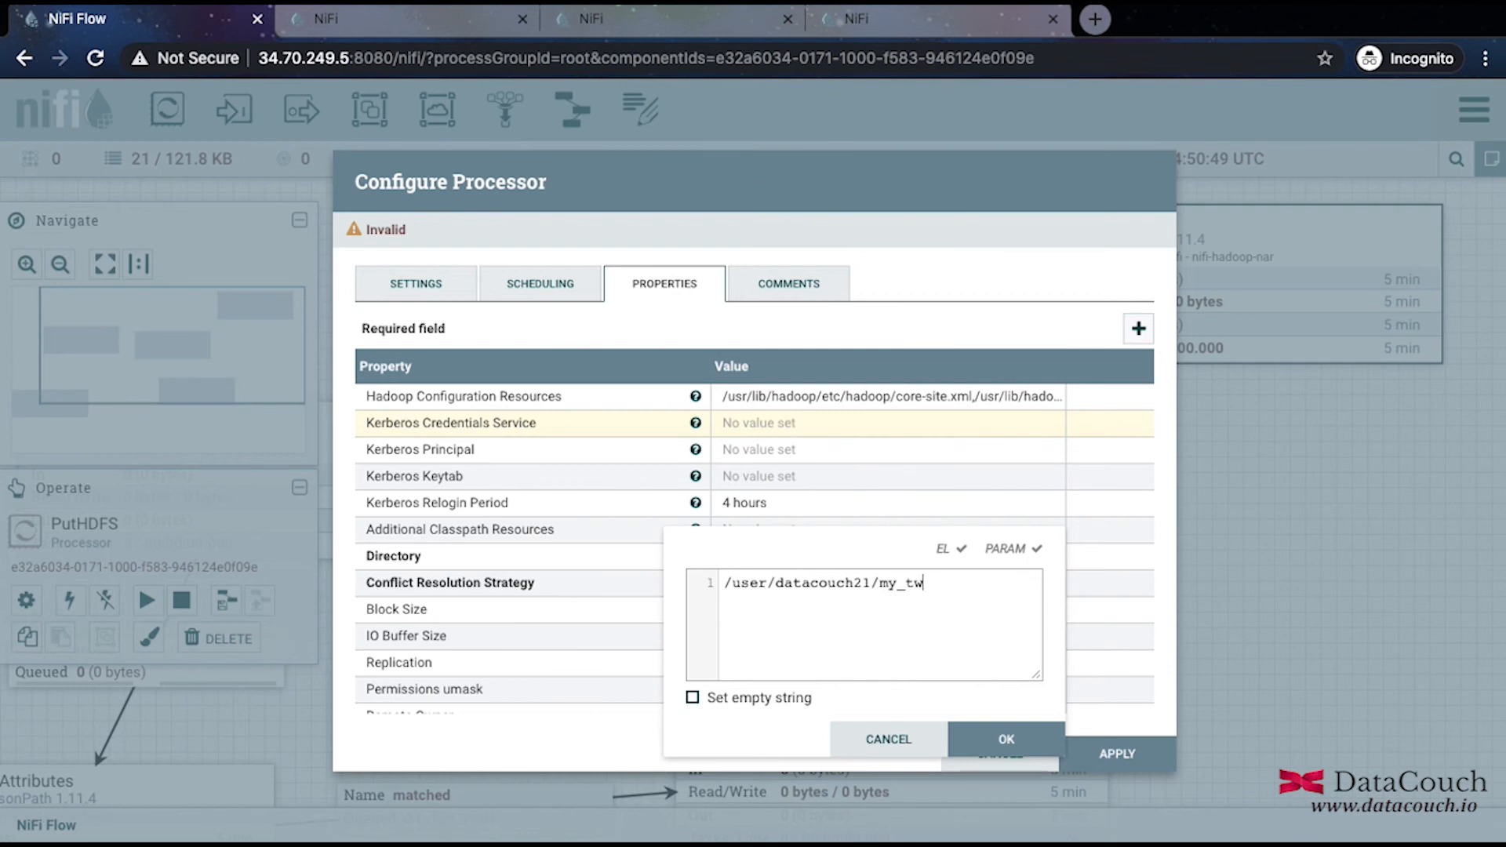
text(witter_data)
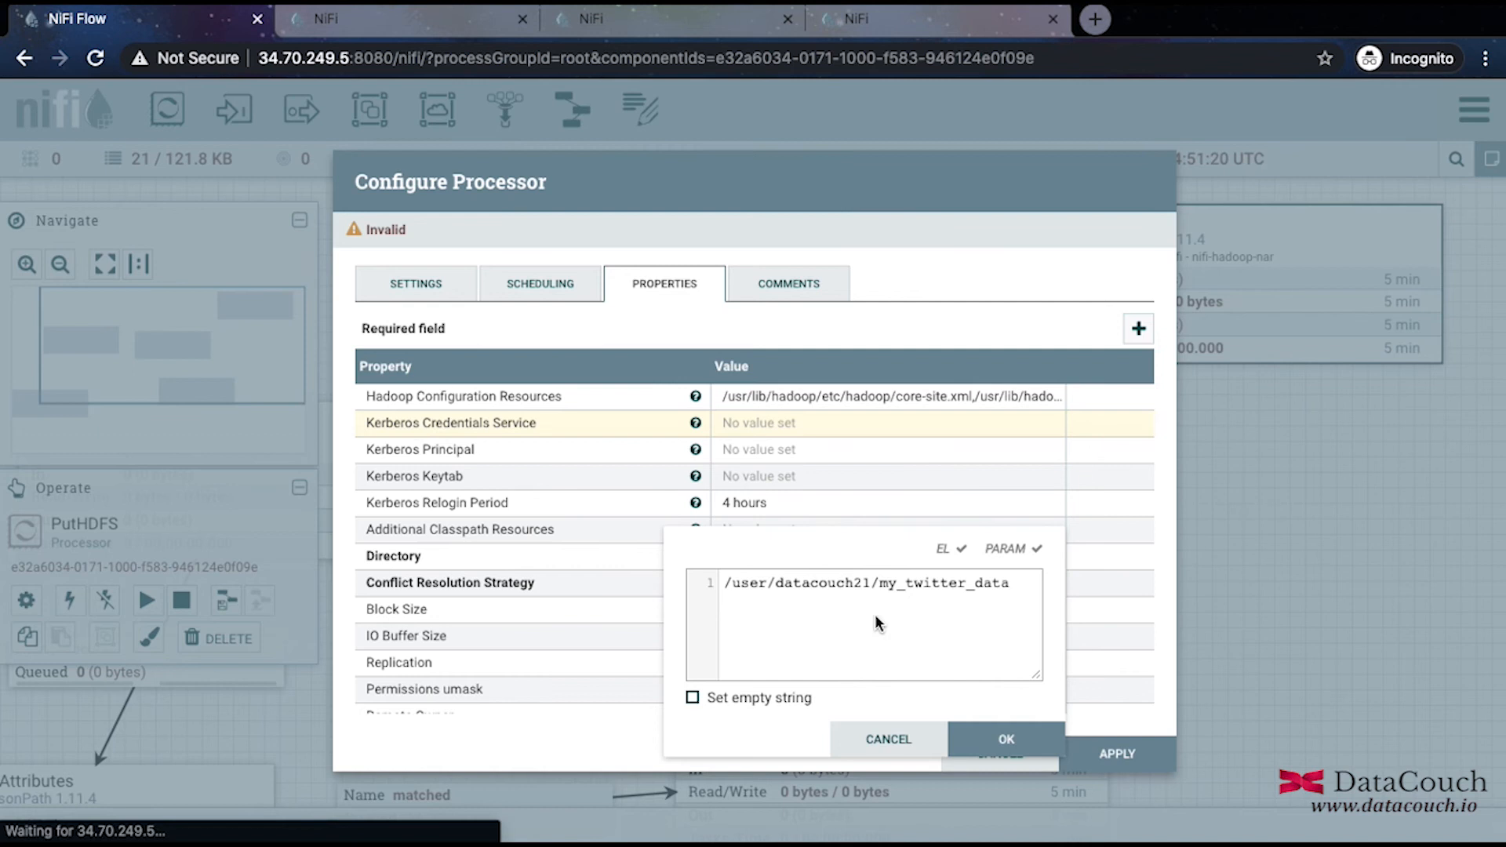
click(1006, 739)
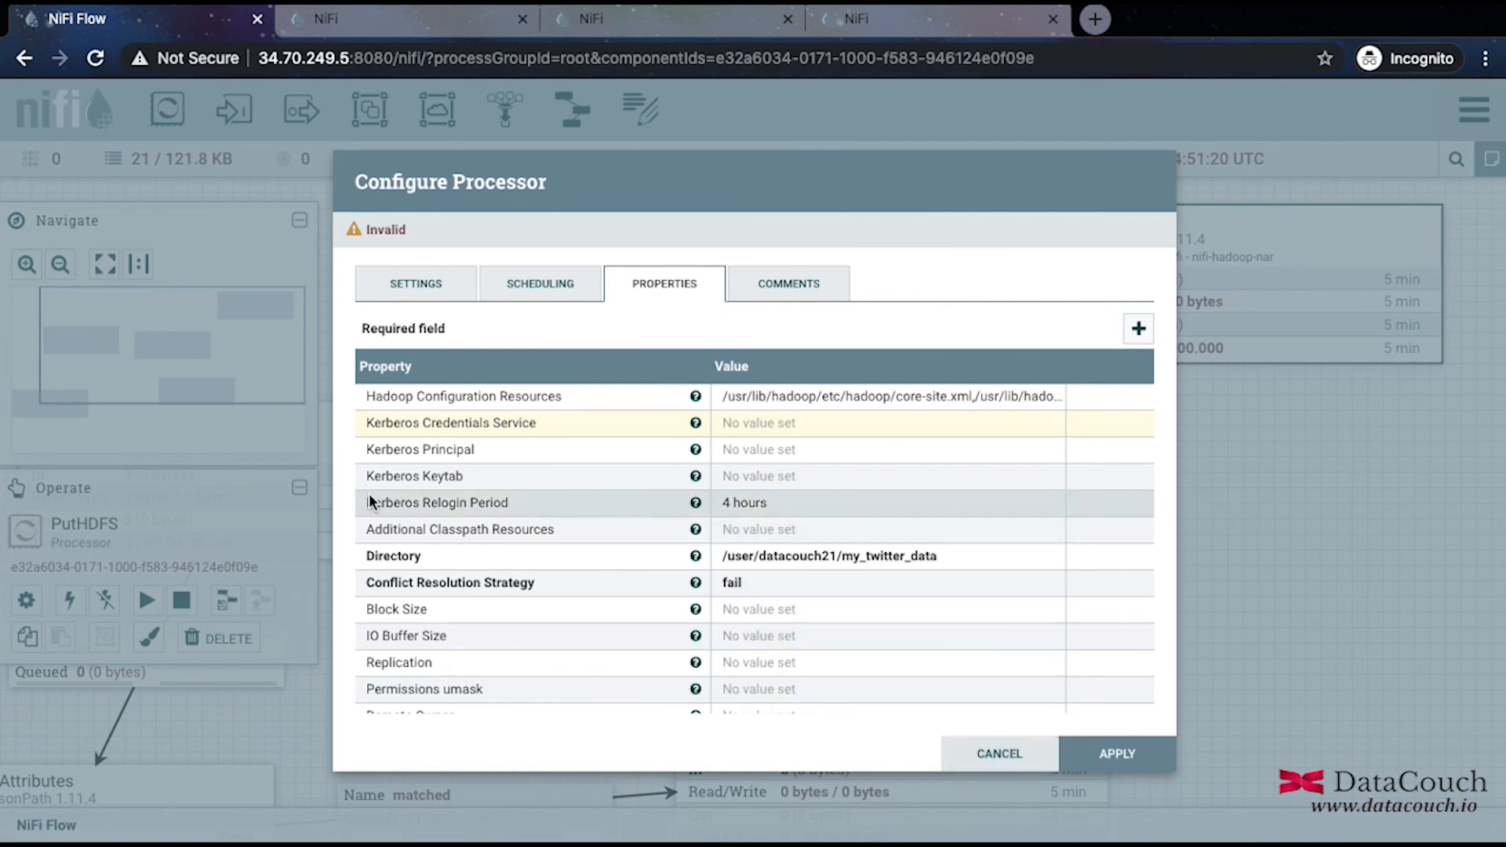
click(771, 583)
Choose 'replace' as the Conflict Resolution Strategy and confirm it.
click(895, 586)
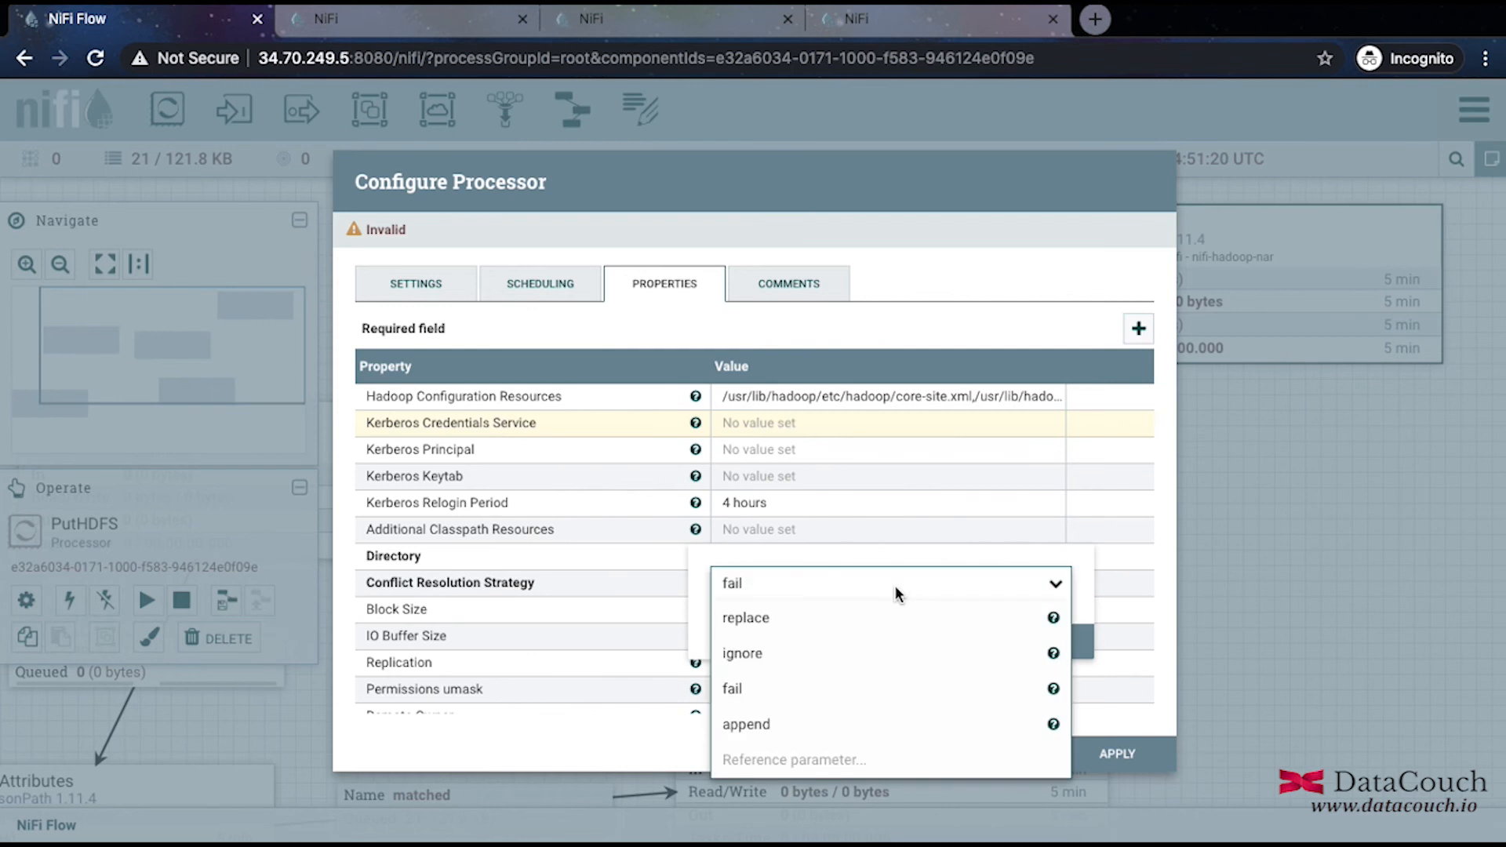
click(843, 620)
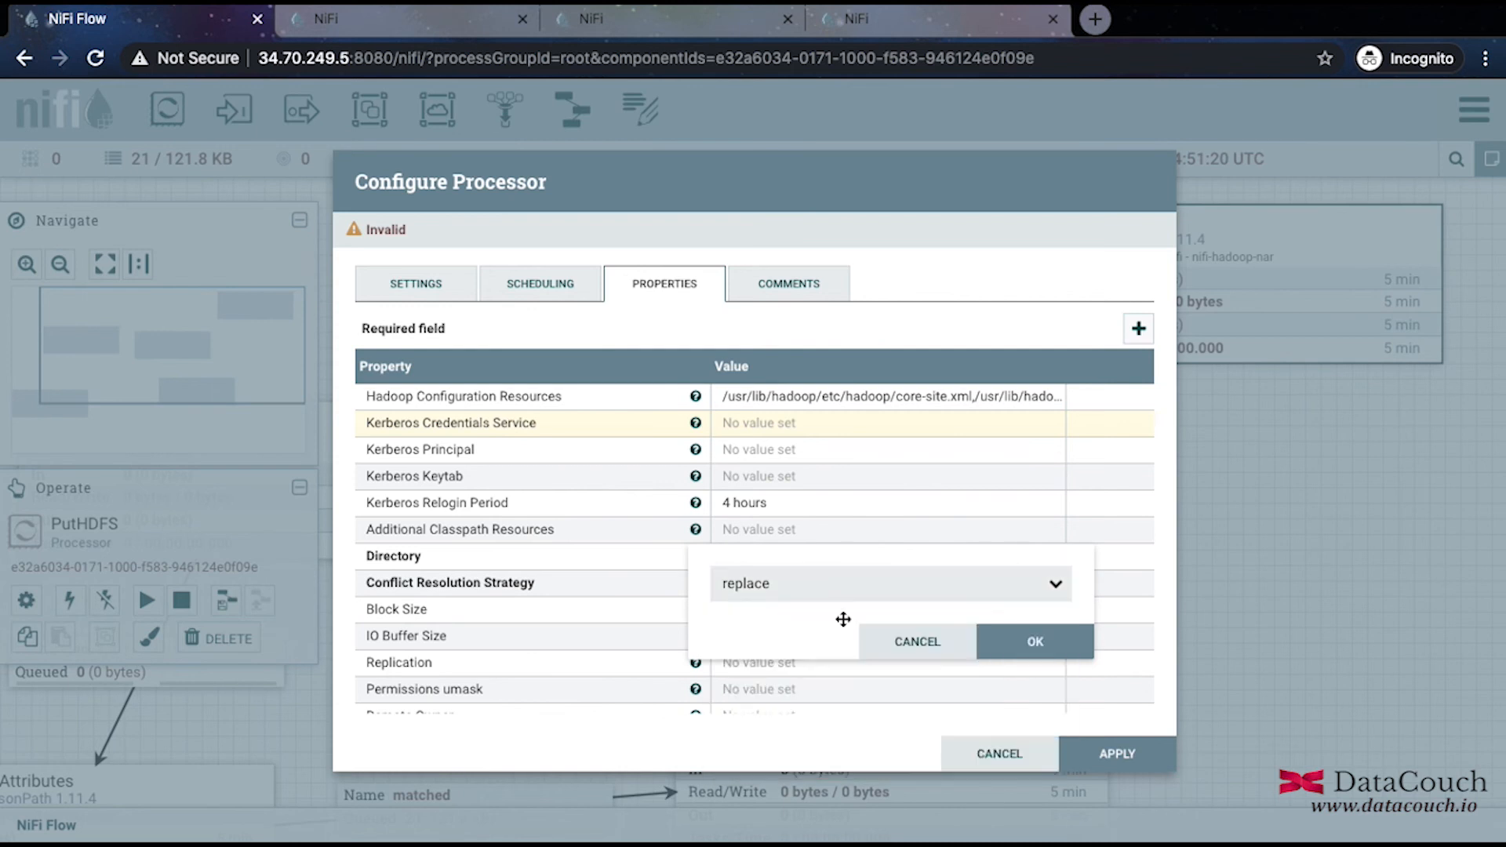
click(1037, 642)
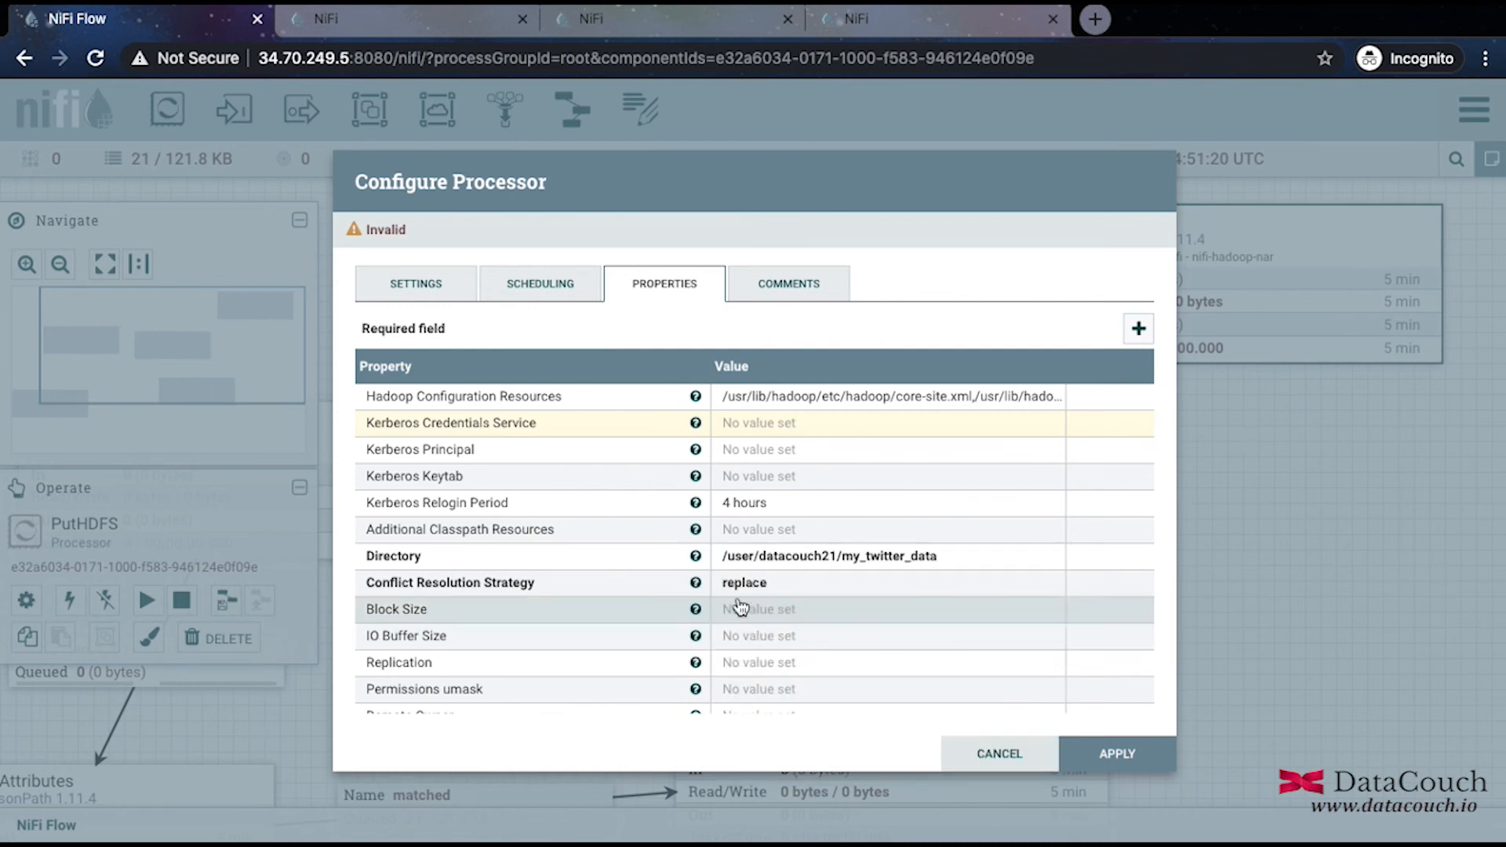
mouse_move(696, 586)
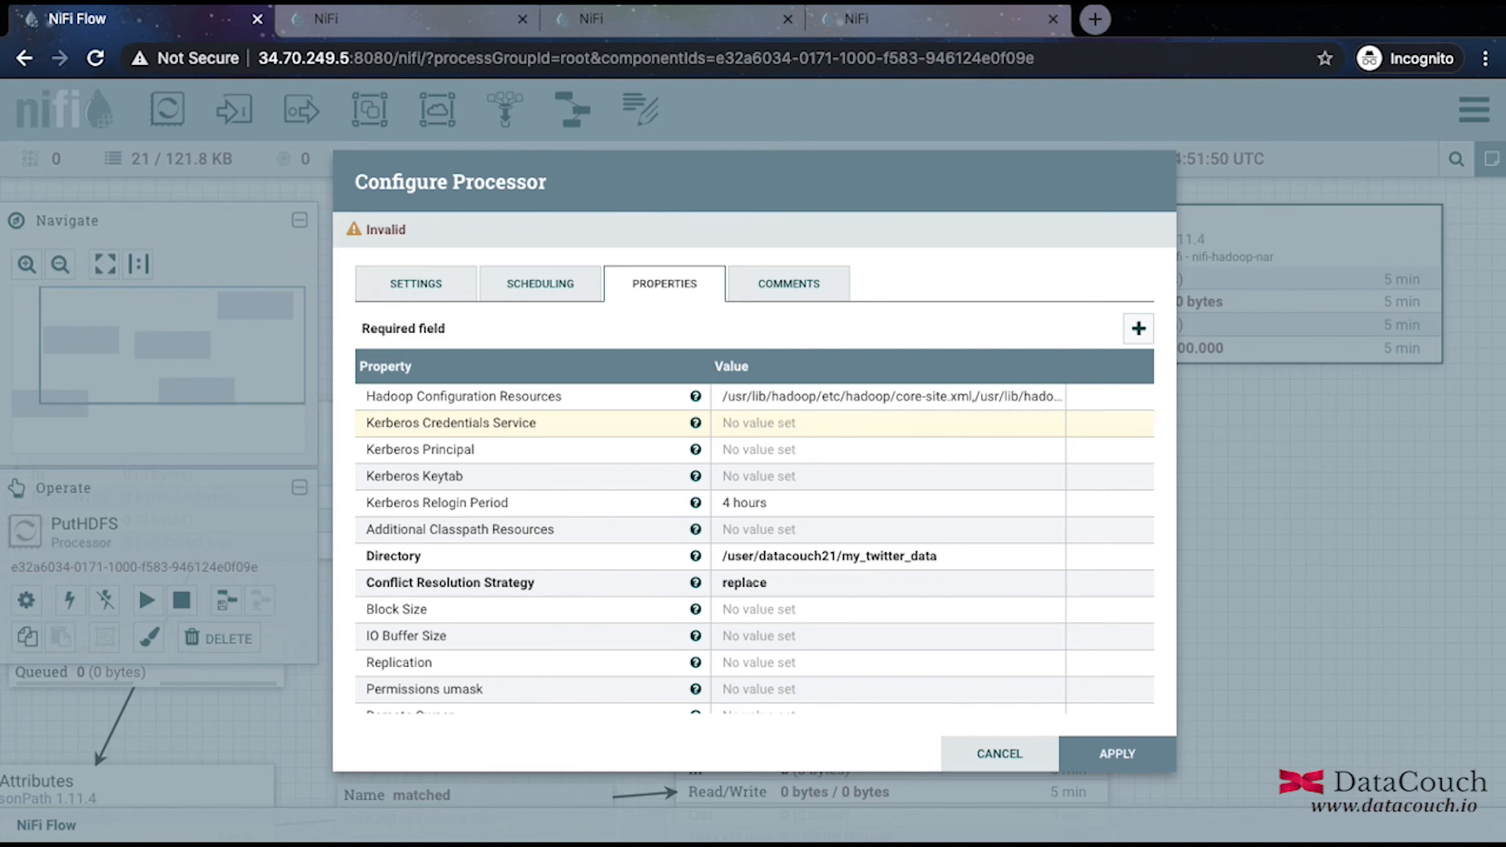
Apply the PutHDFS settings, then auto-terminate Store in HDFS's failure relationship.
click(1112, 755)
scroll(1030, 656, down, 1)
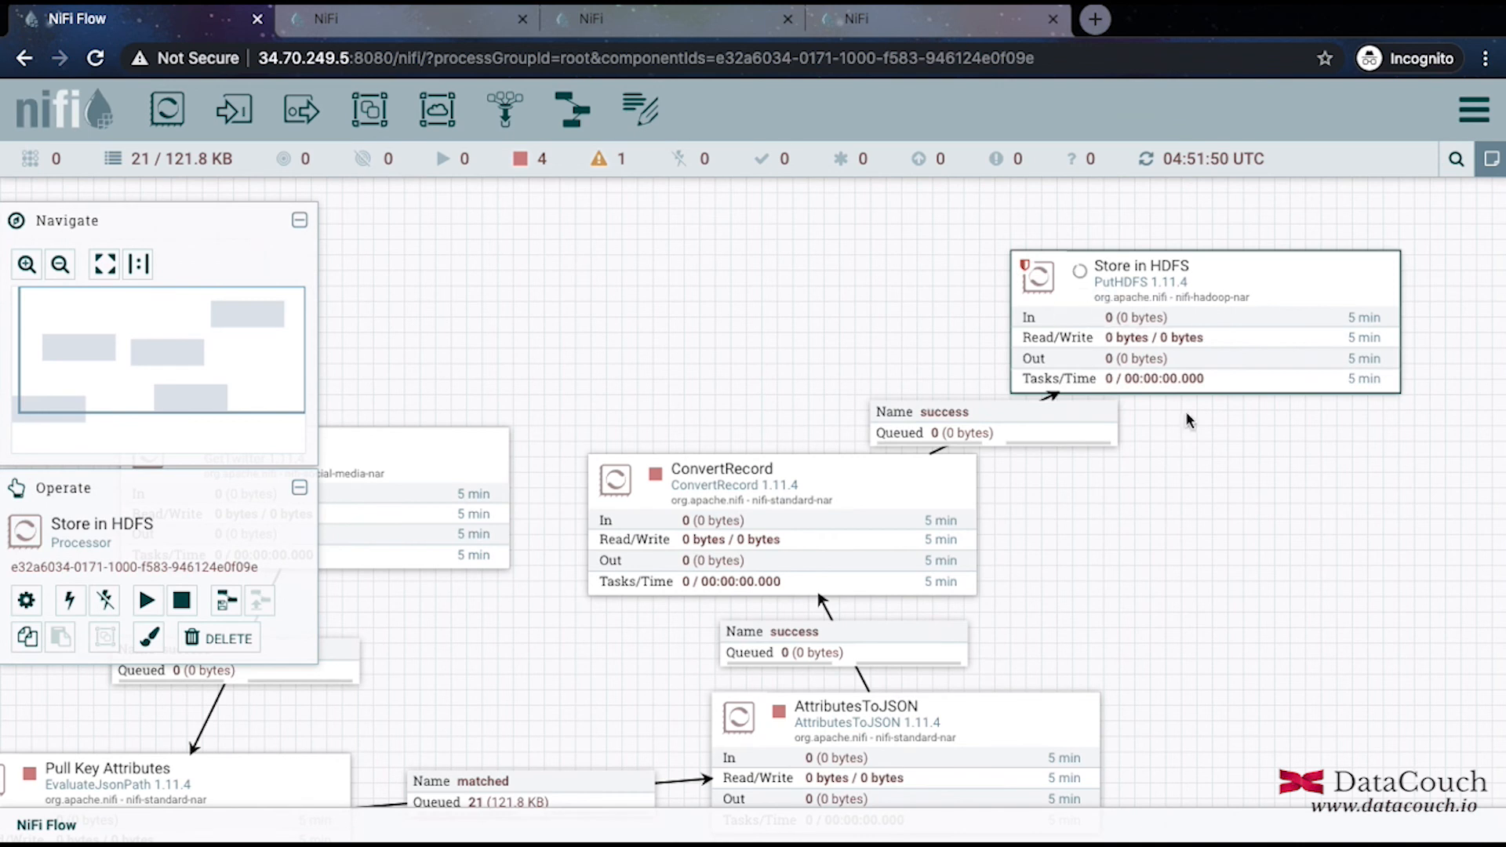
mouse_move(1081, 277)
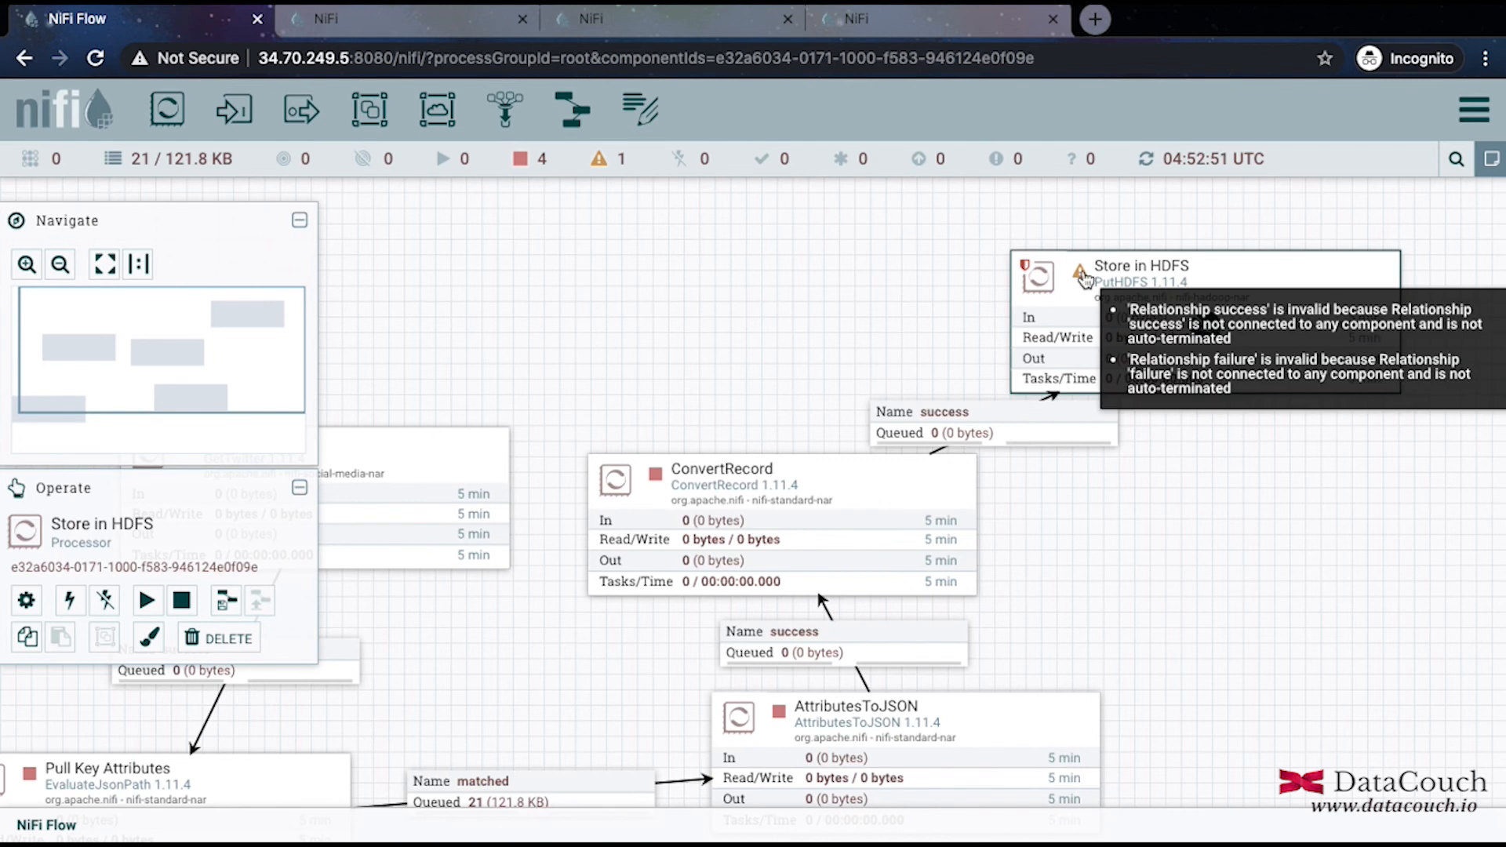
right_click(1078, 307)
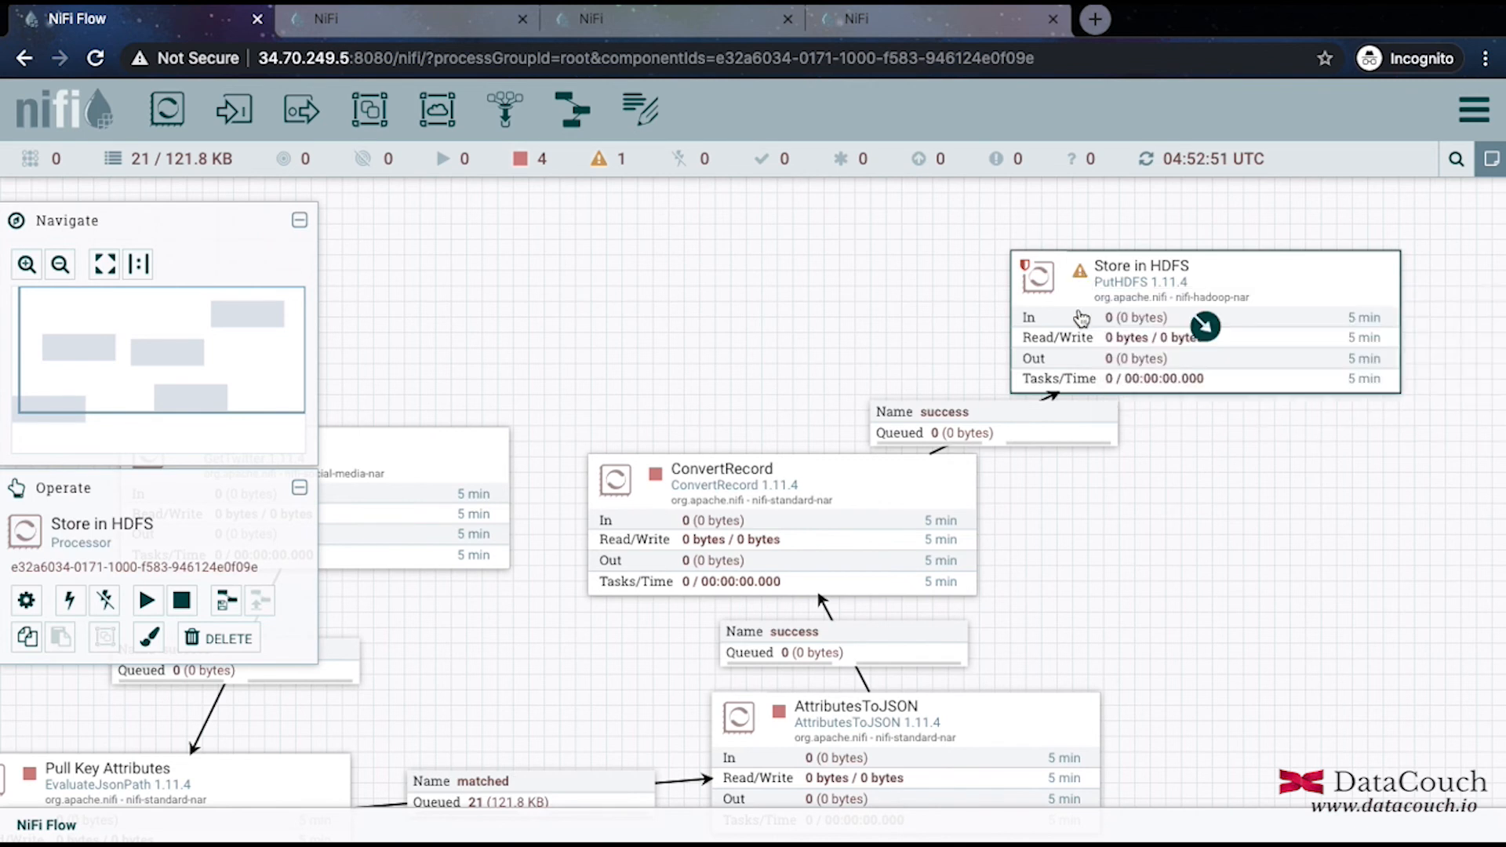
click(1135, 326)
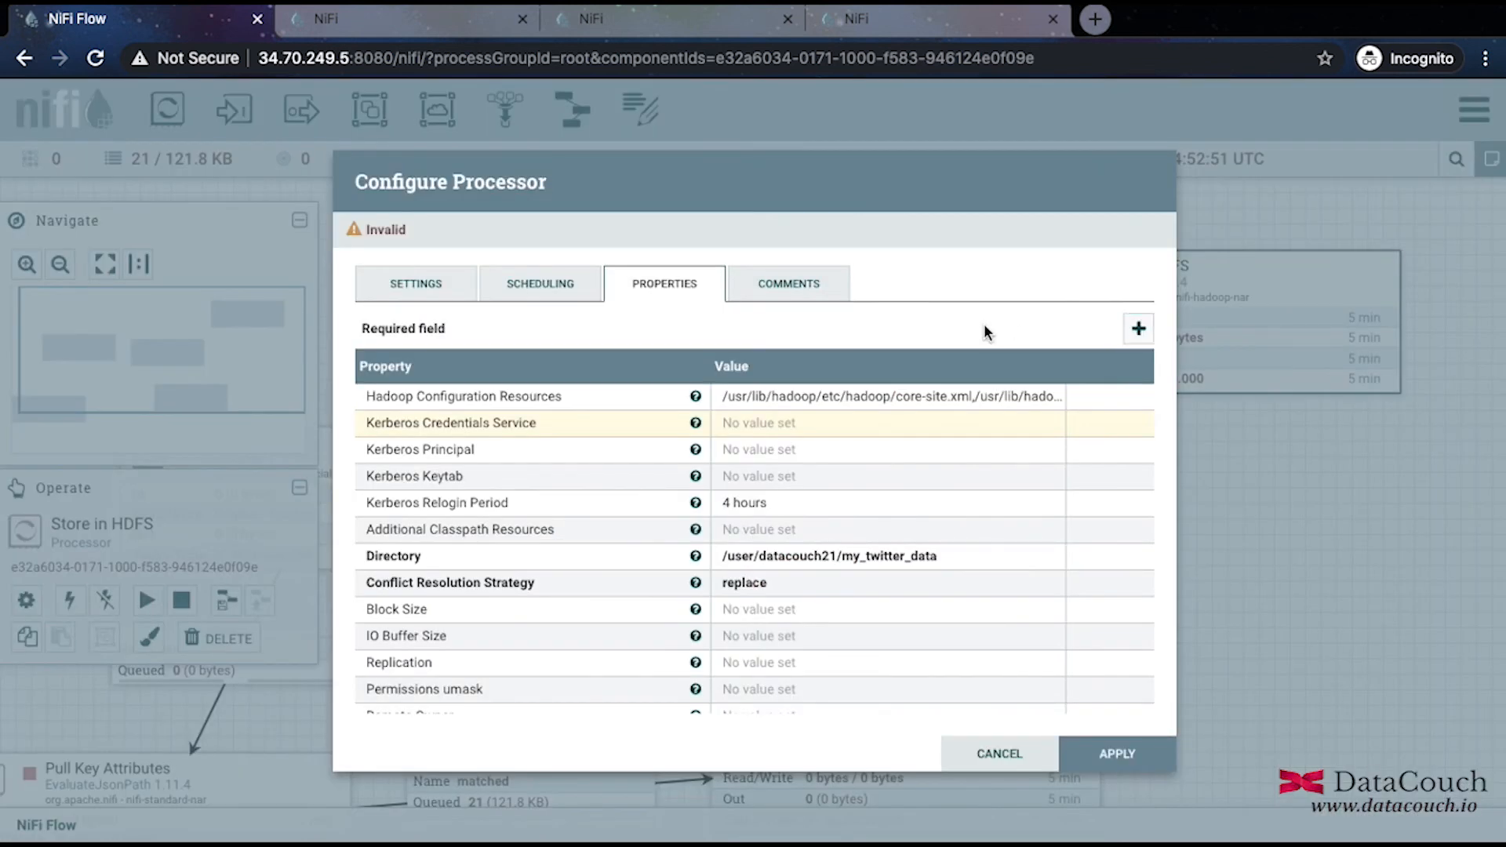
click(428, 288)
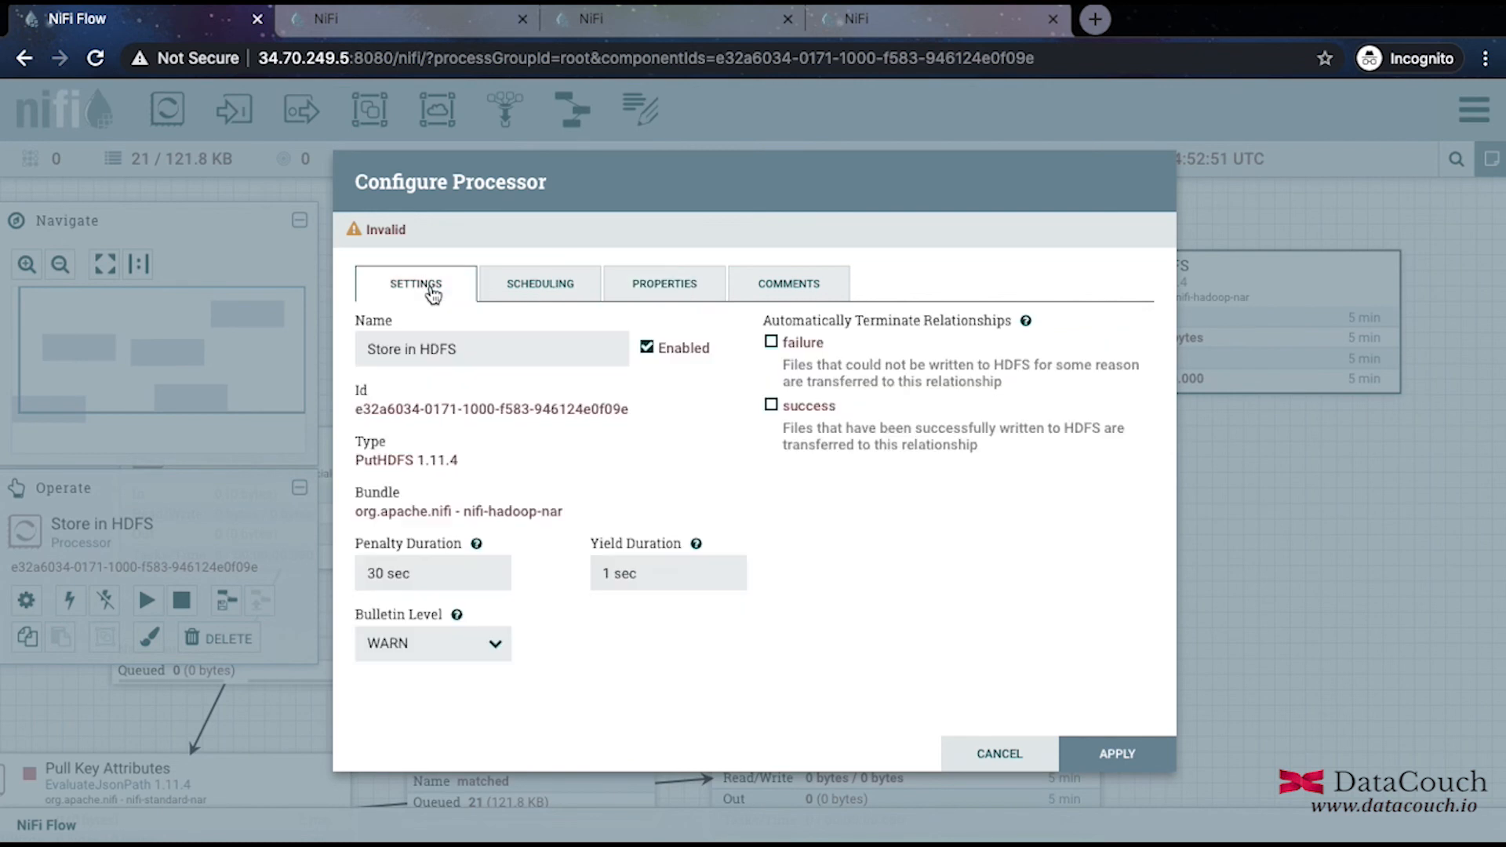
click(771, 343)
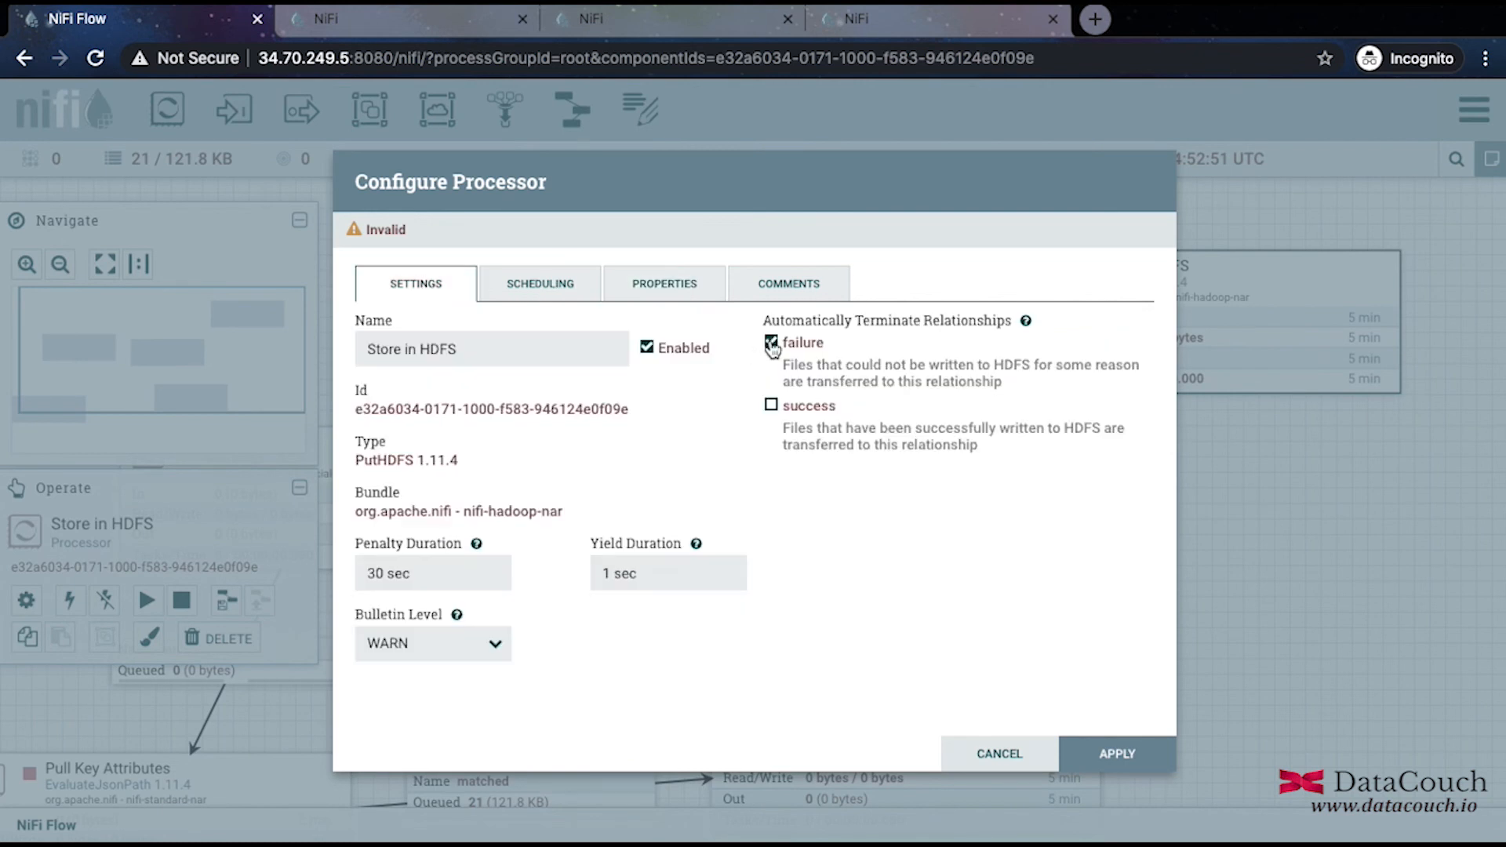
click(1147, 753)
Also auto-terminate the success relationship and apply the settings.
right_click(1270, 295)
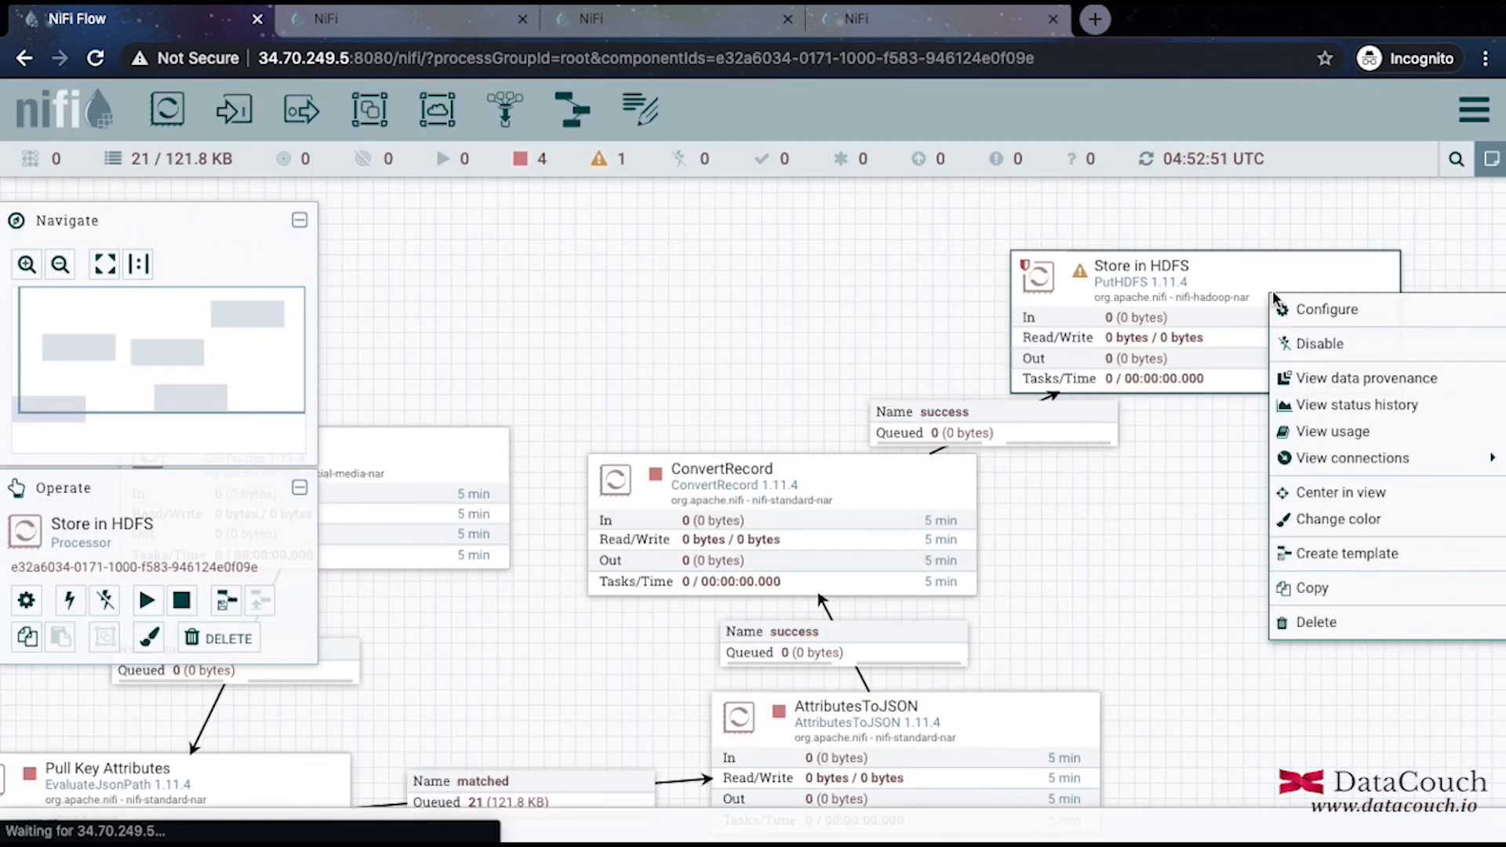
click(1326, 311)
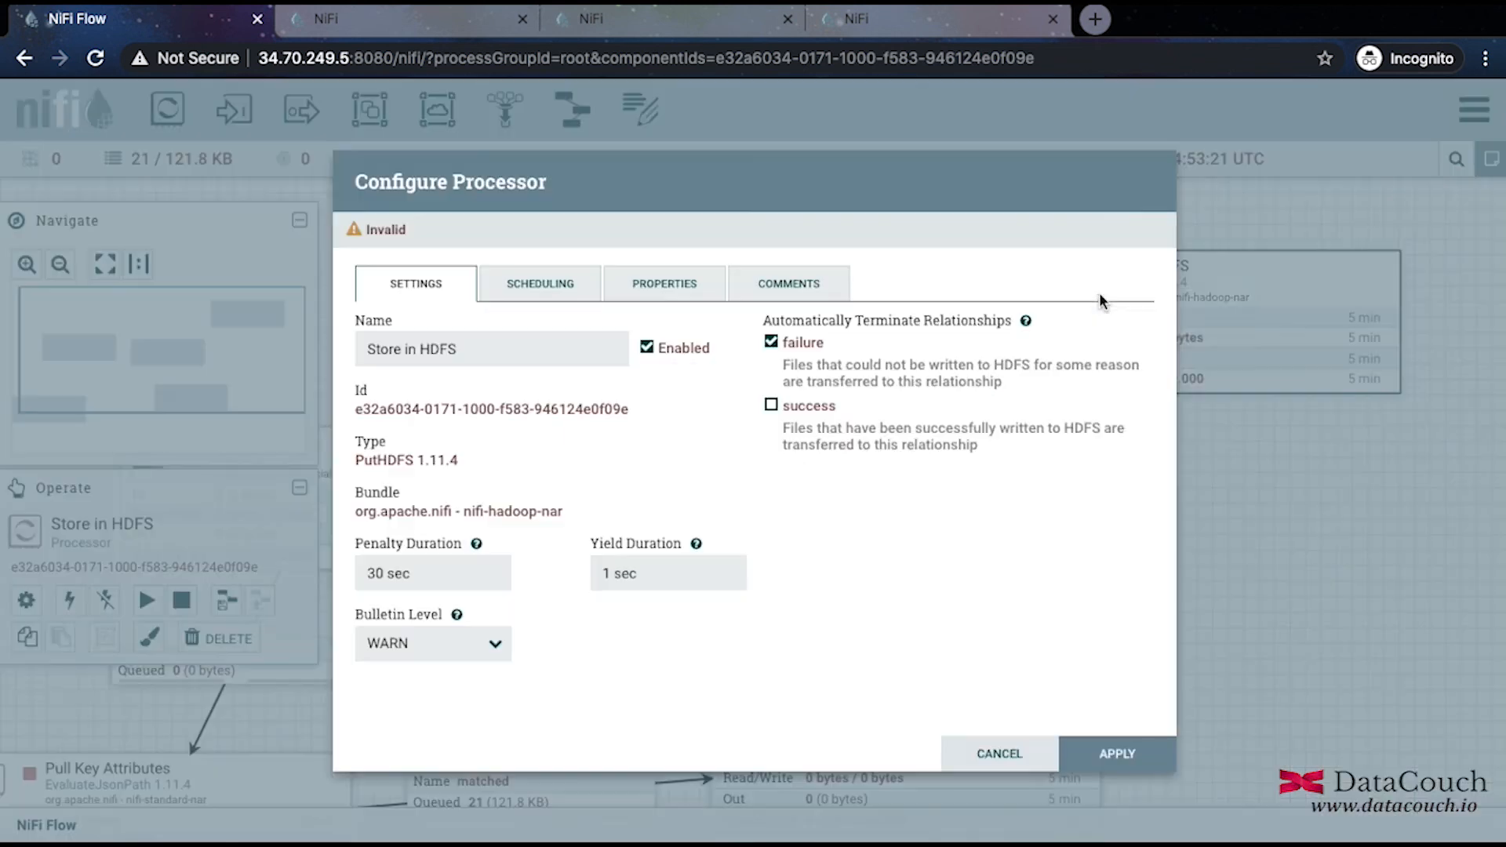
right_click(1099, 300)
click(771, 405)
click(771, 404)
click(1098, 754)
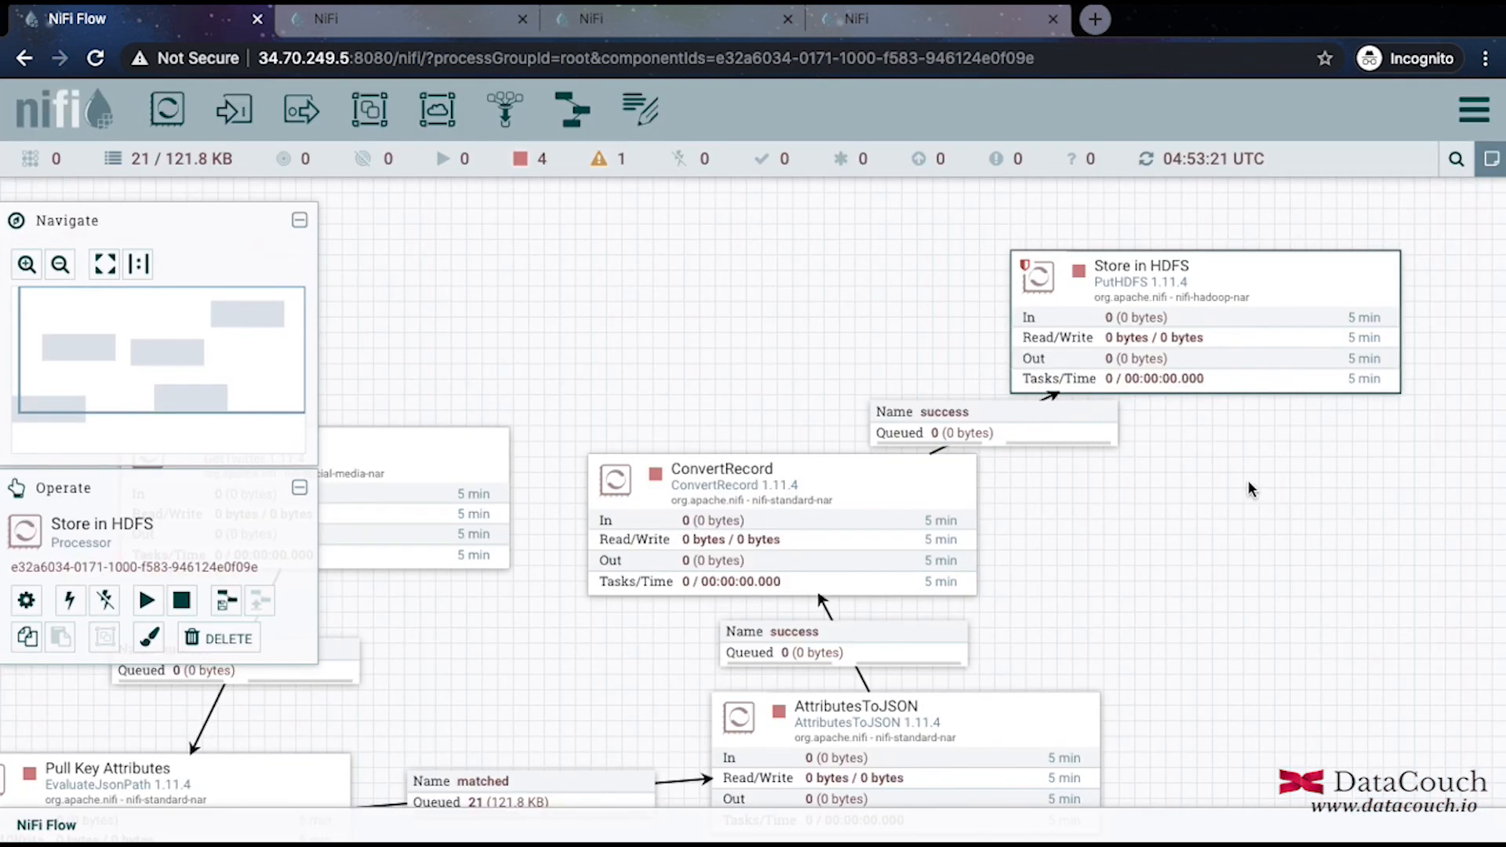
Start the AttributesToJSON processor from its context menu.
scroll(1249, 480, down, 1)
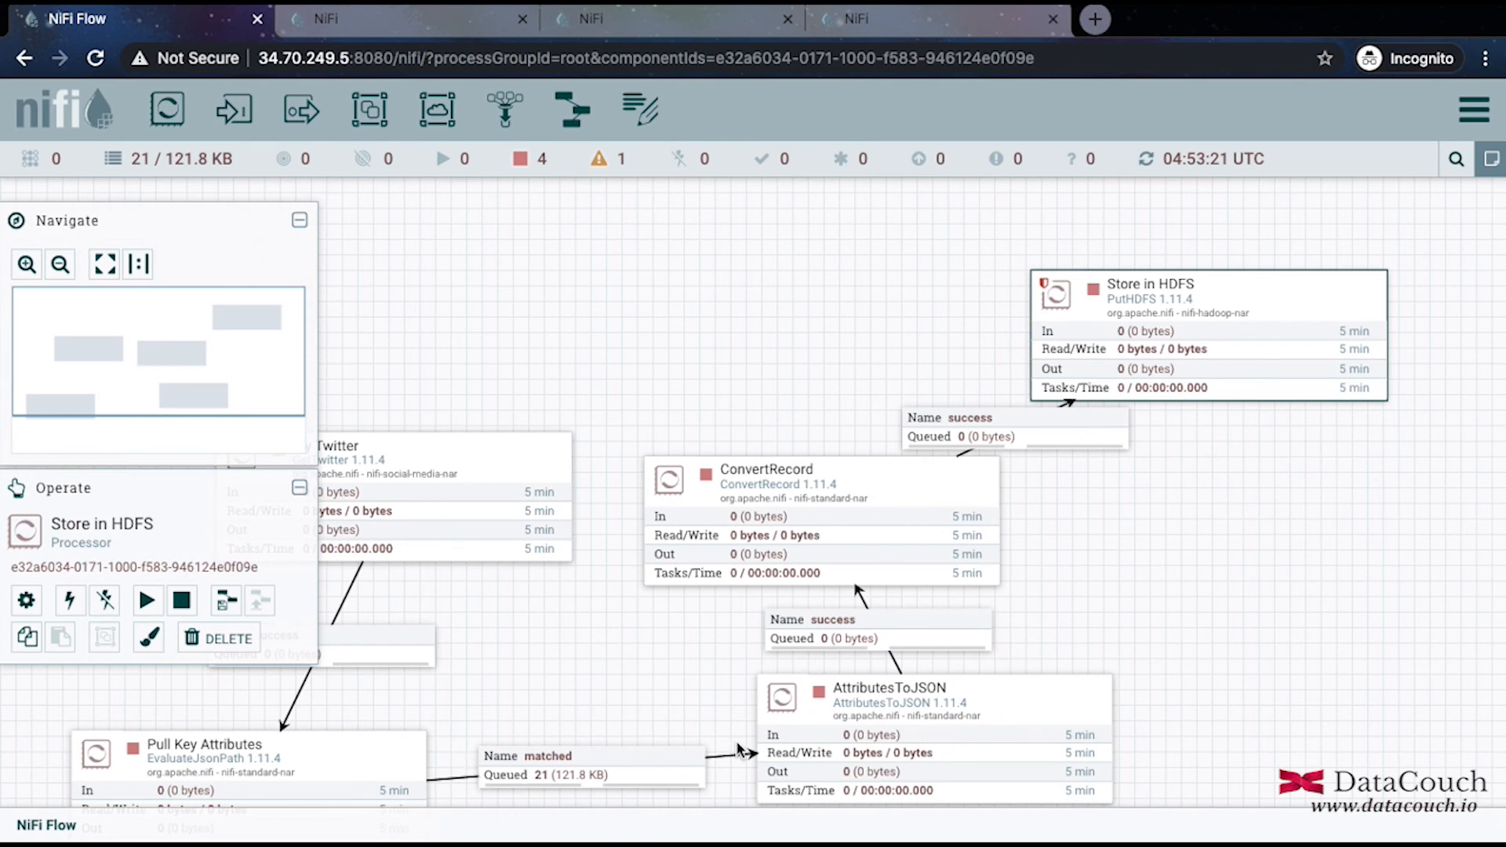
right_click(912, 731)
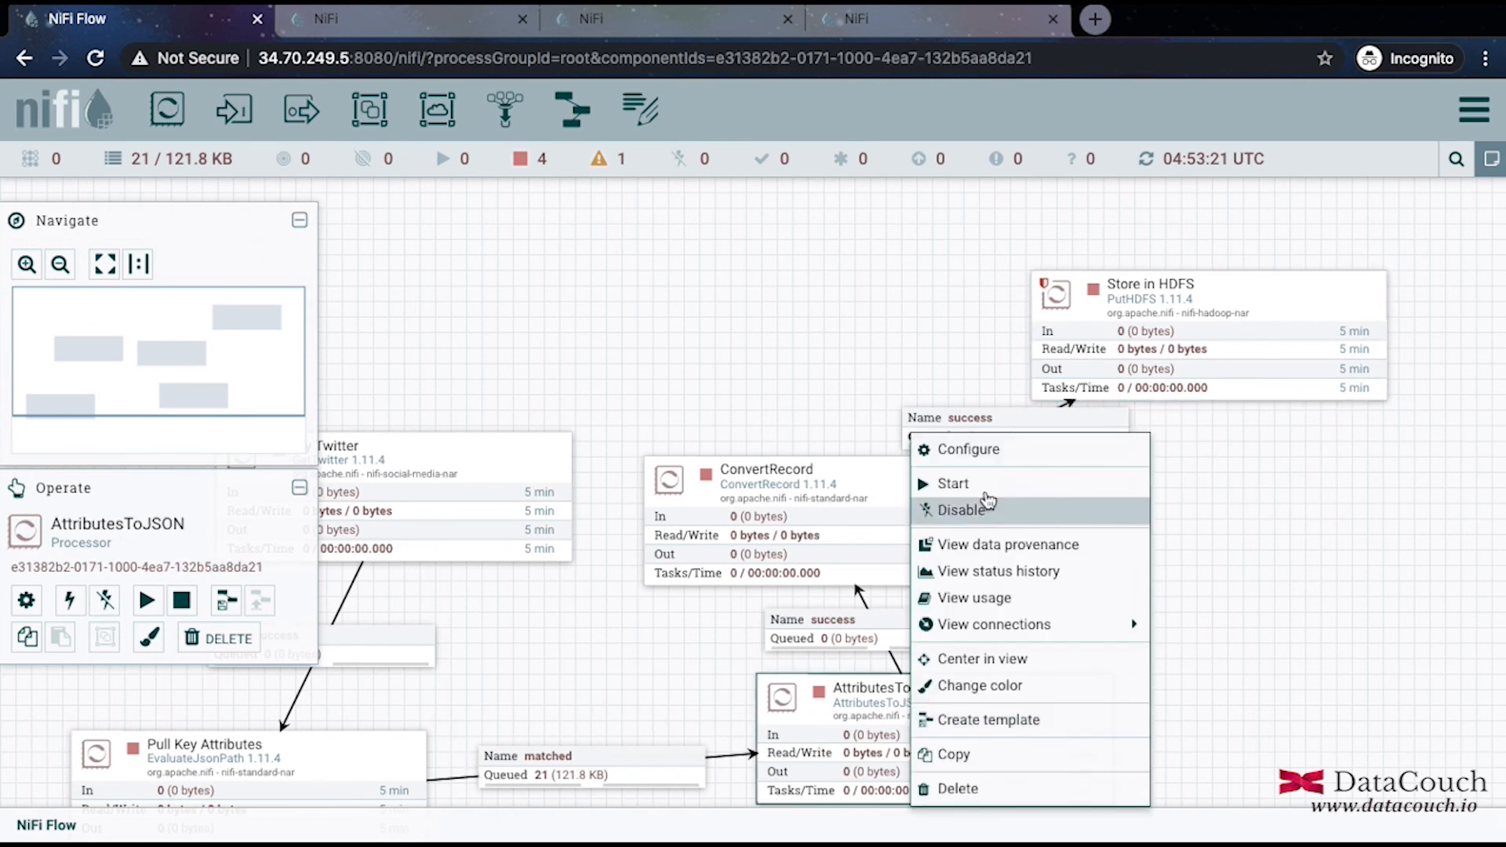
click(916, 482)
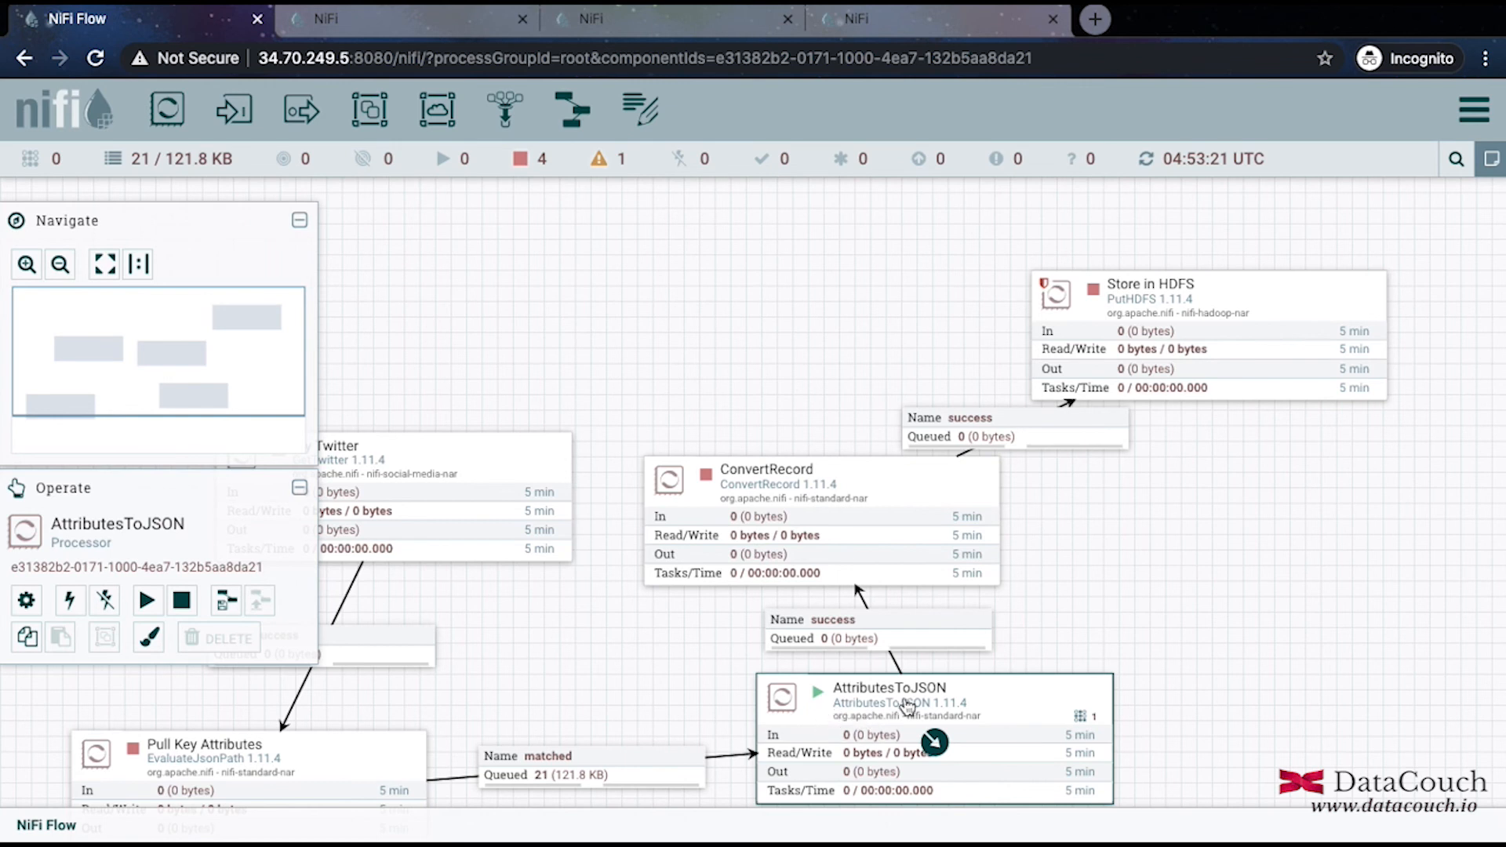
Check the empty matched queue, then list the 21 flowfiles (4.47 KB) in success.
right_click(620, 755)
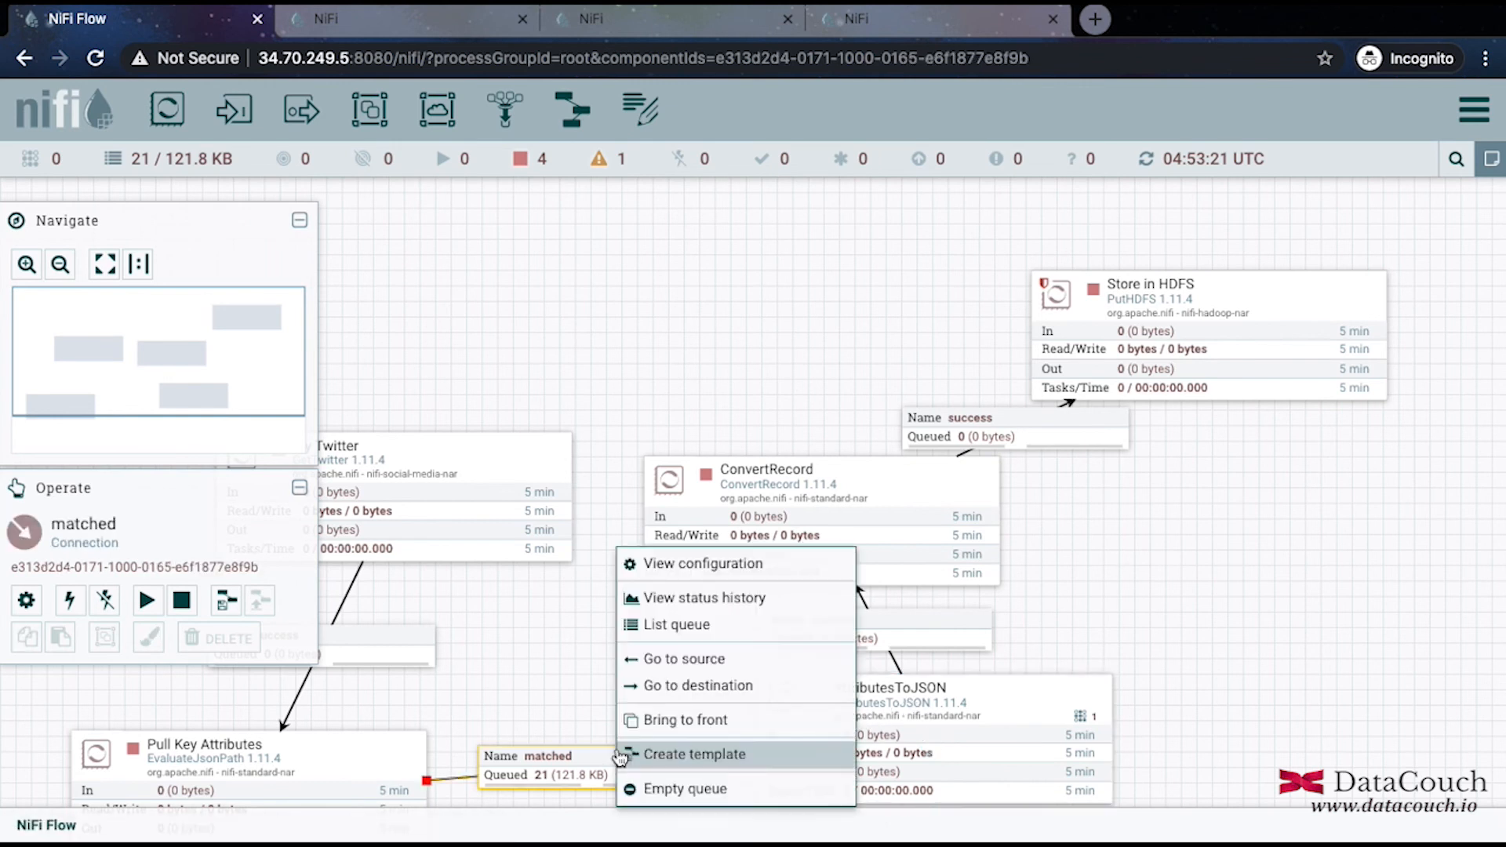
click(717, 628)
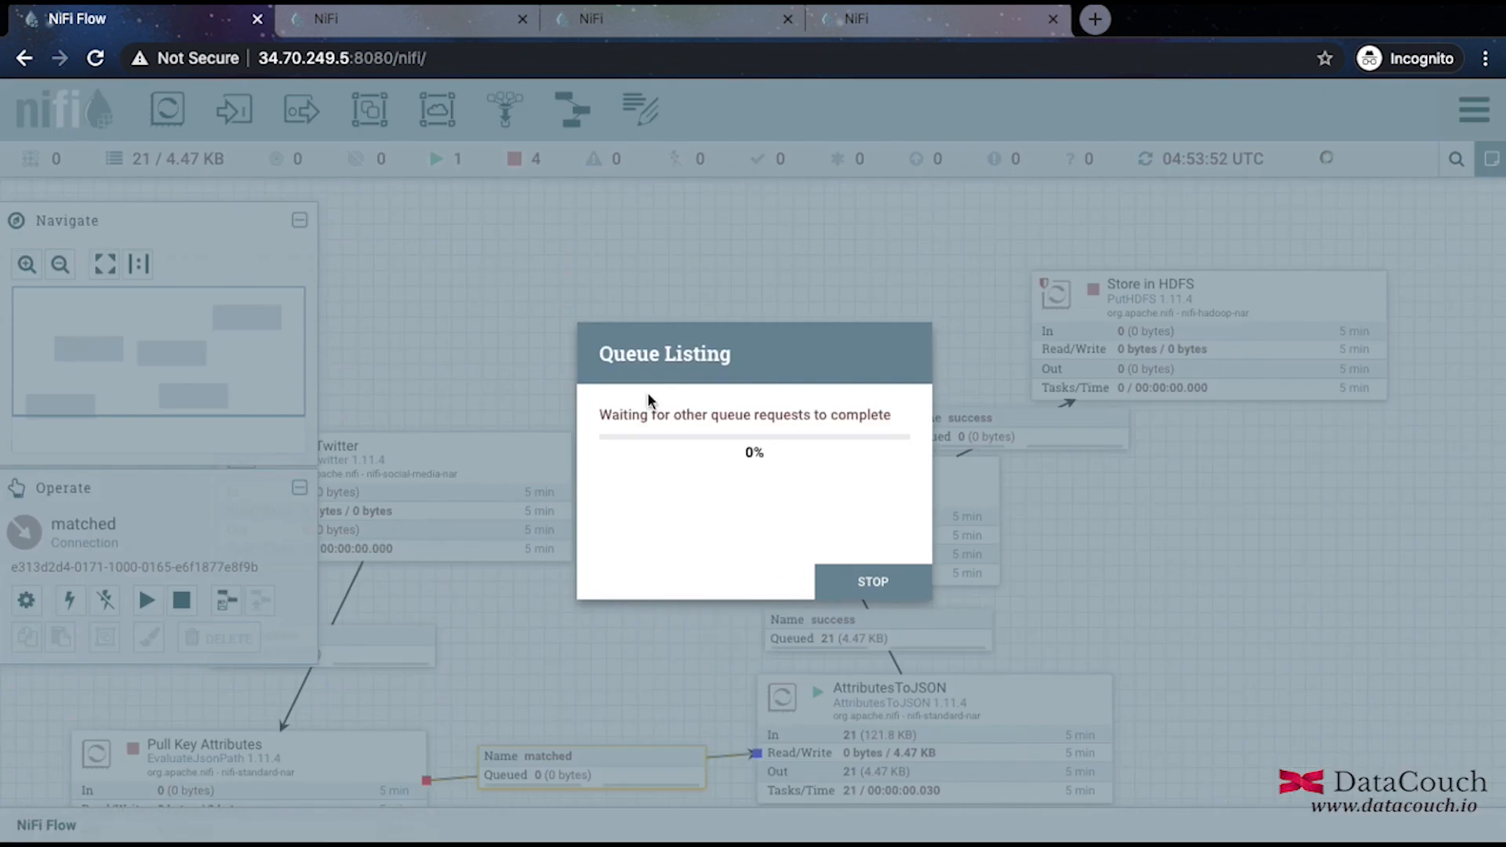
click(939, 582)
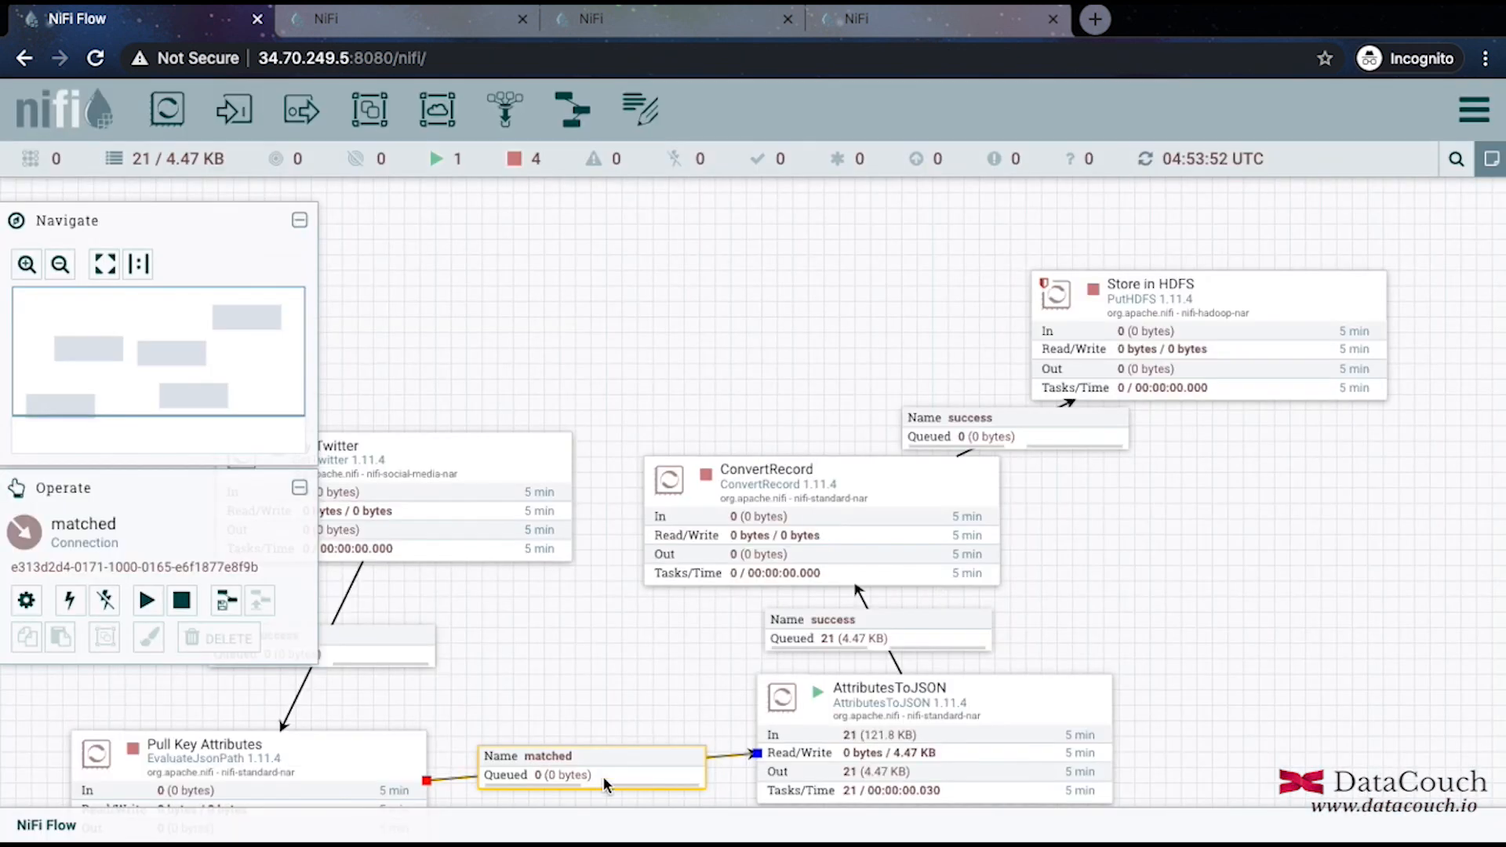
right_click(923, 627)
click(1010, 624)
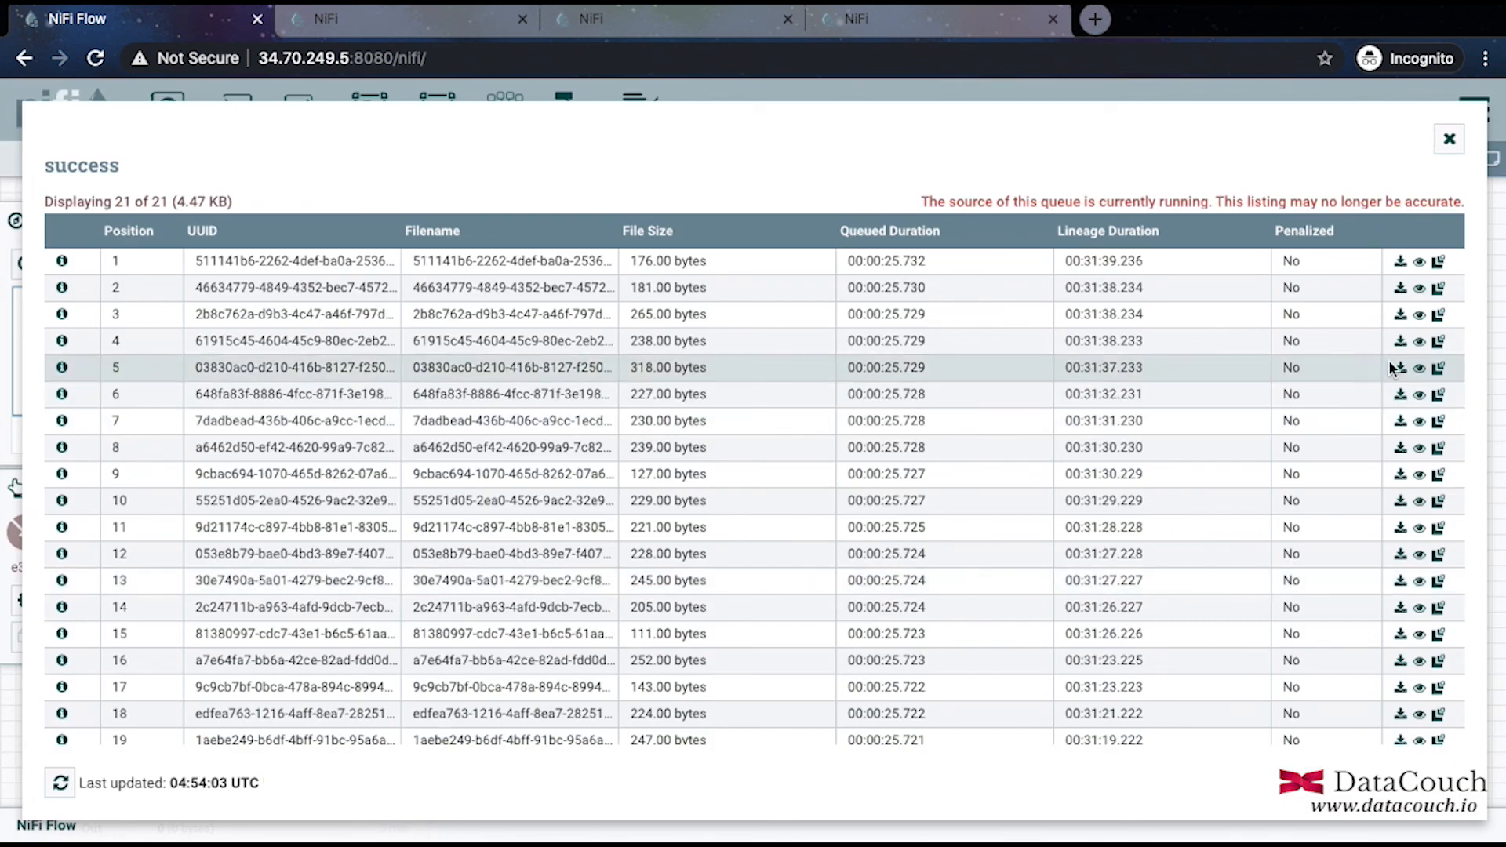
View the third flowfile's content as formatted JSON, then return to the NiFi Flow tab.
click(1418, 316)
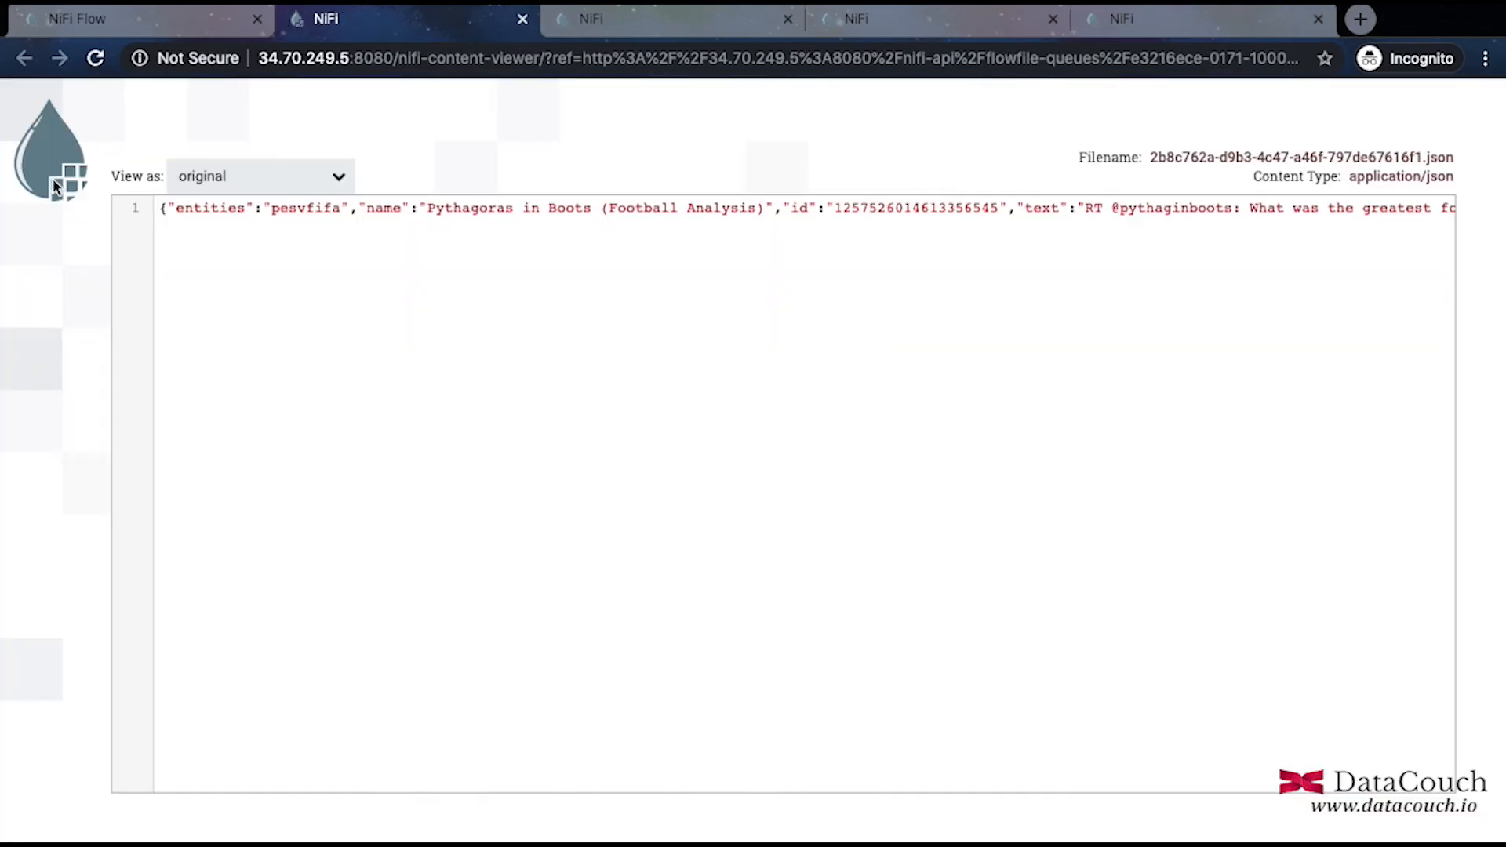
click(269, 176)
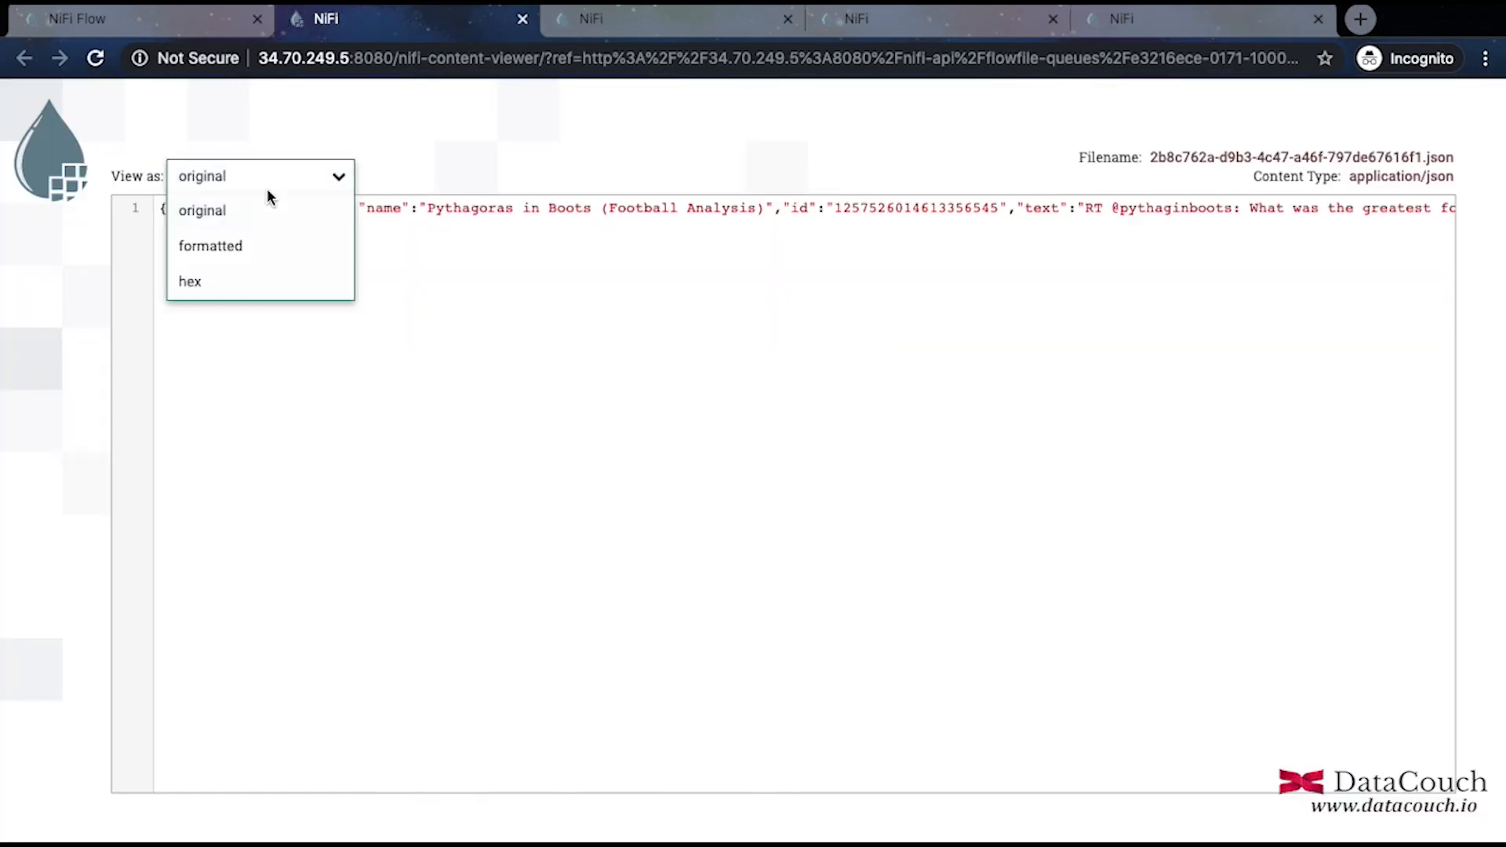
click(240, 247)
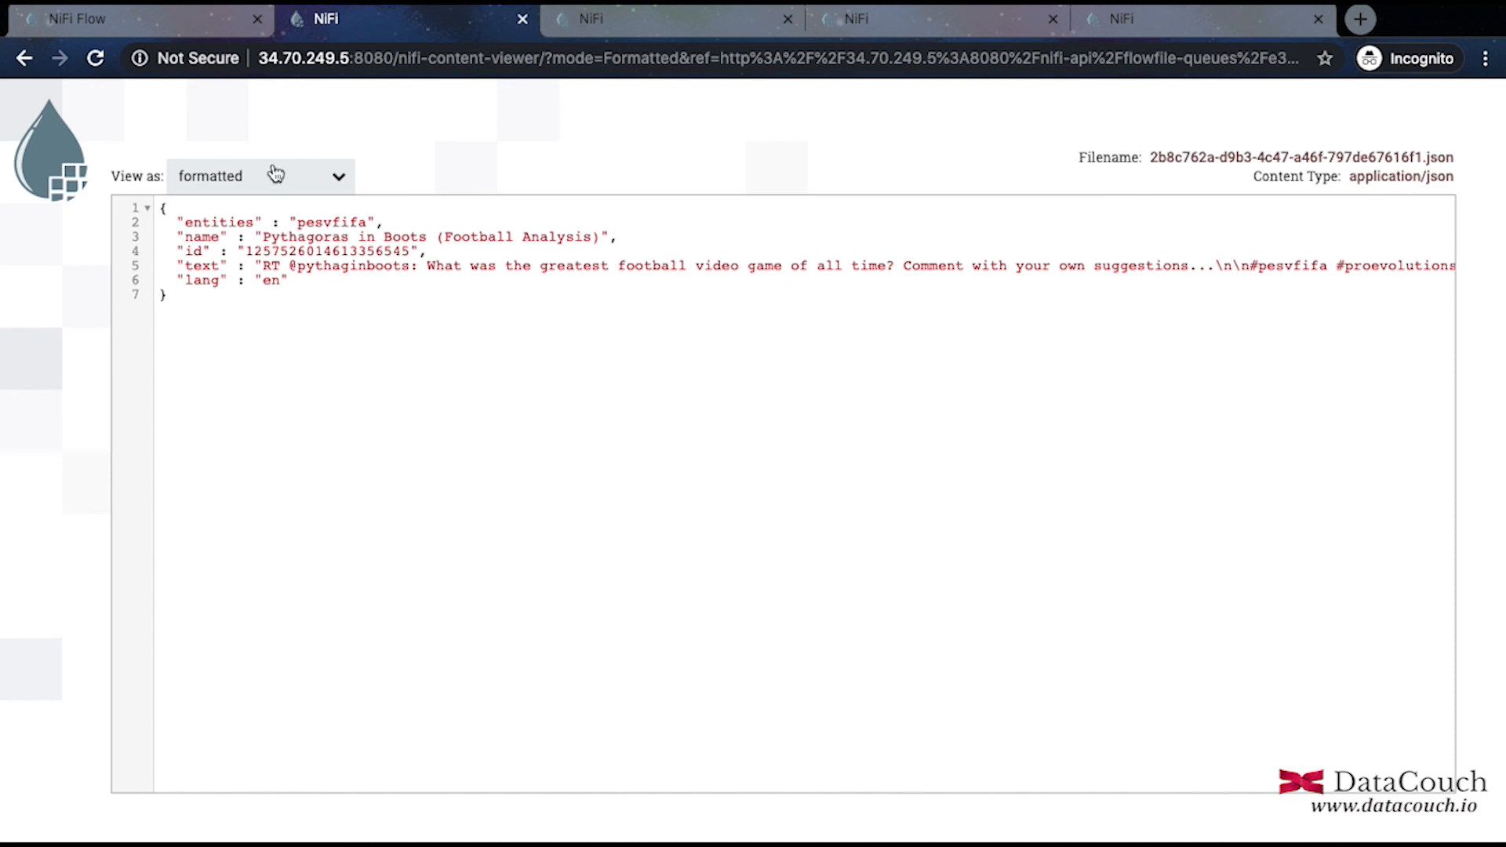
click(191, 21)
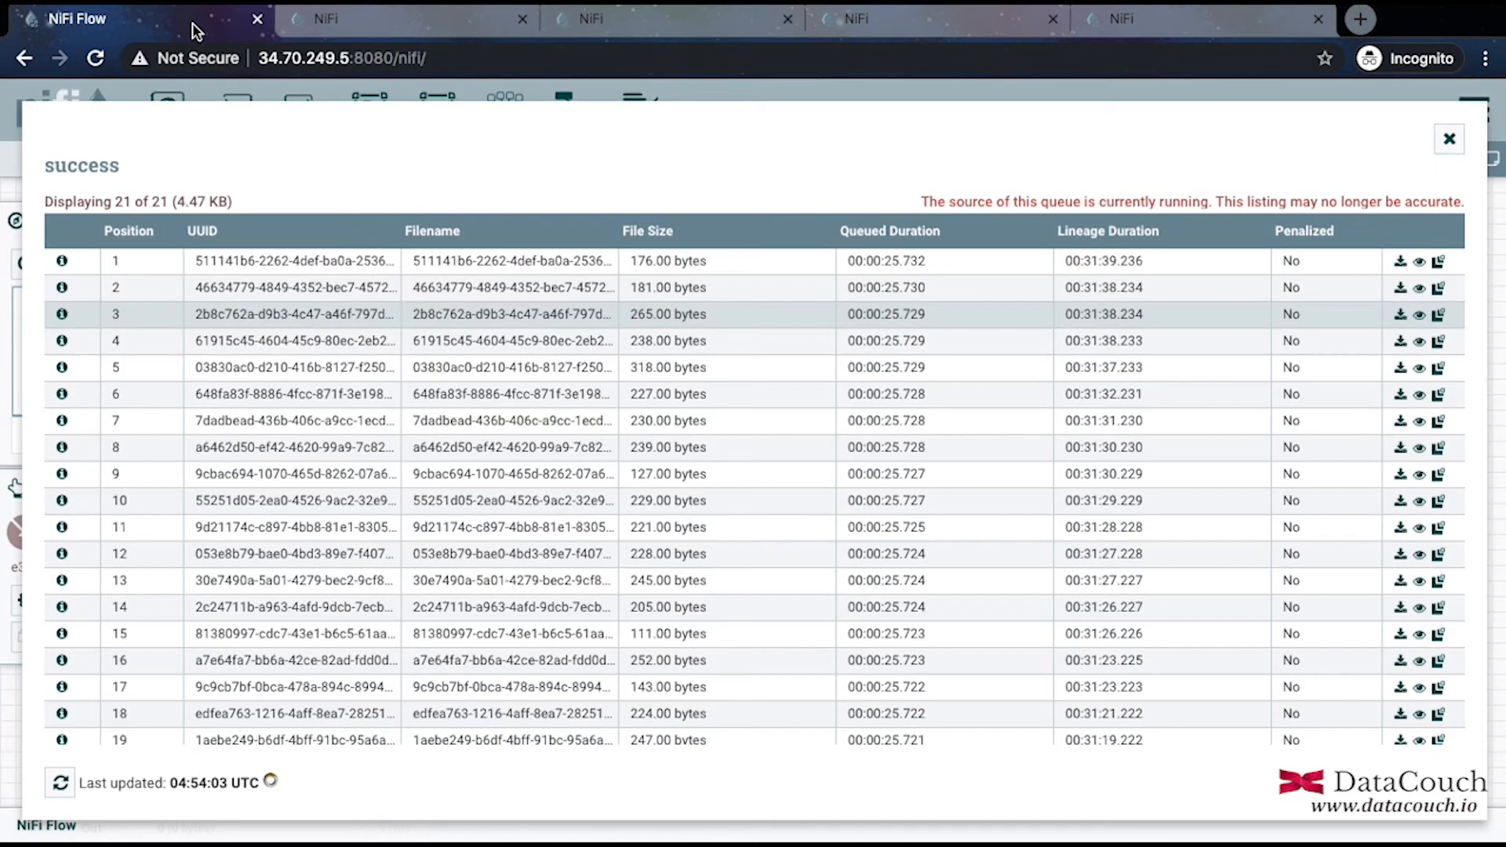
Stop AttributesToJSON and start ConvertRecord, producing 21 flowfiles (51.09 KB) before Store in HDFS.
click(1450, 140)
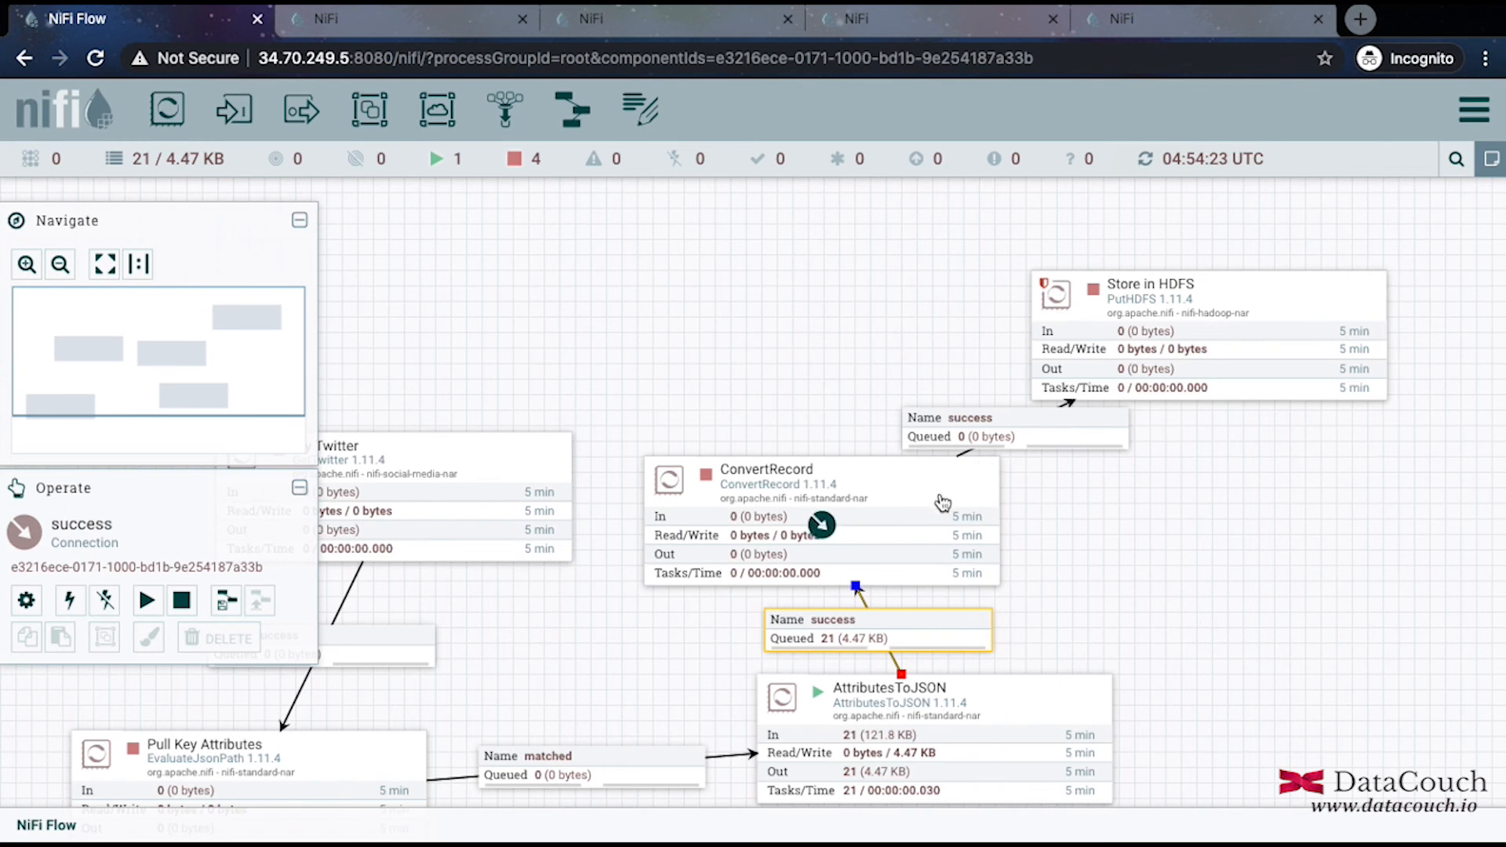
right_click(959, 714)
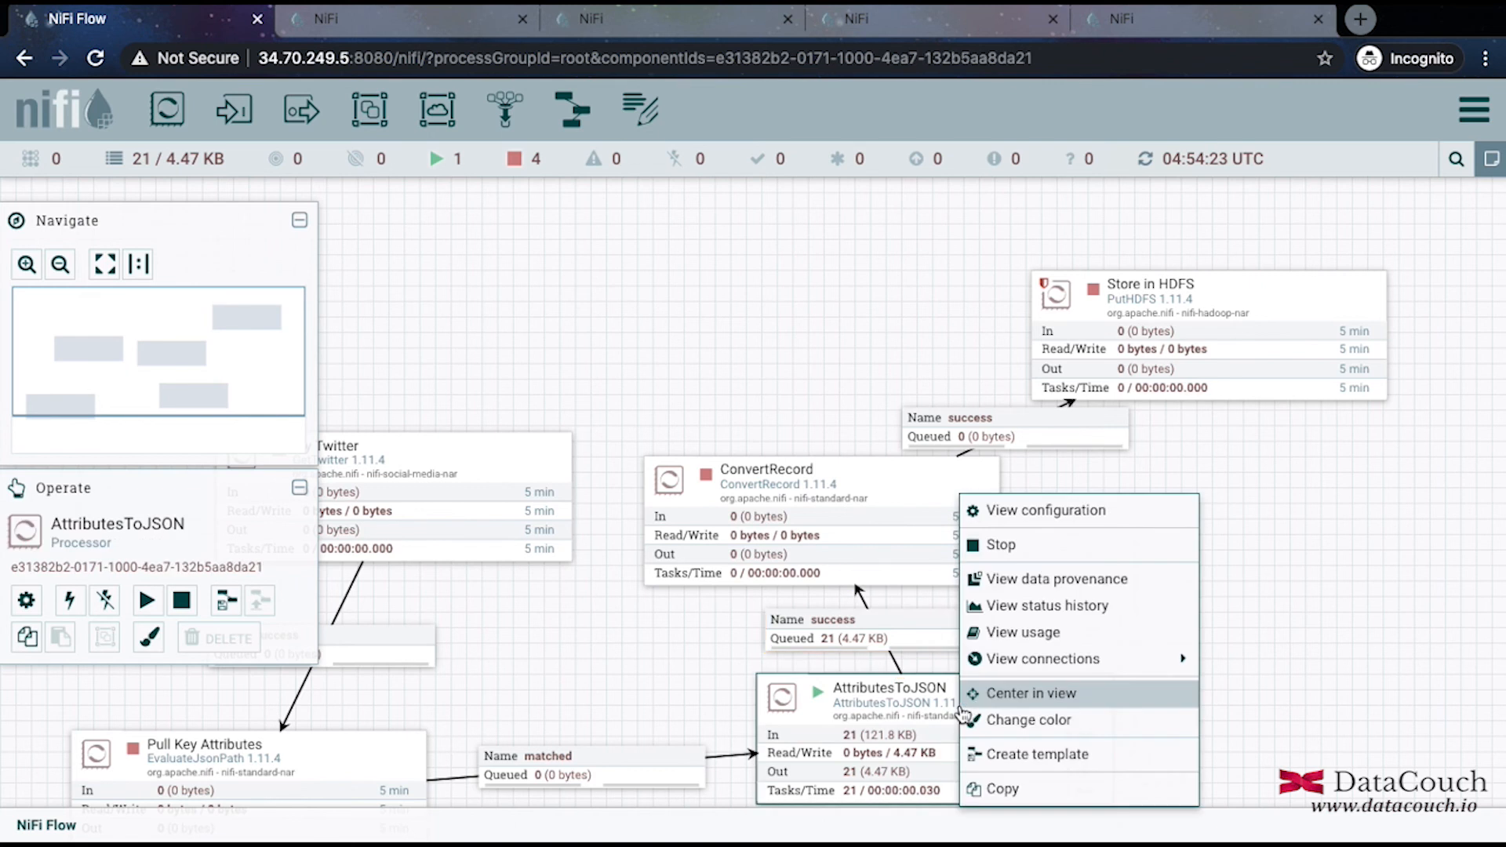
click(1035, 560)
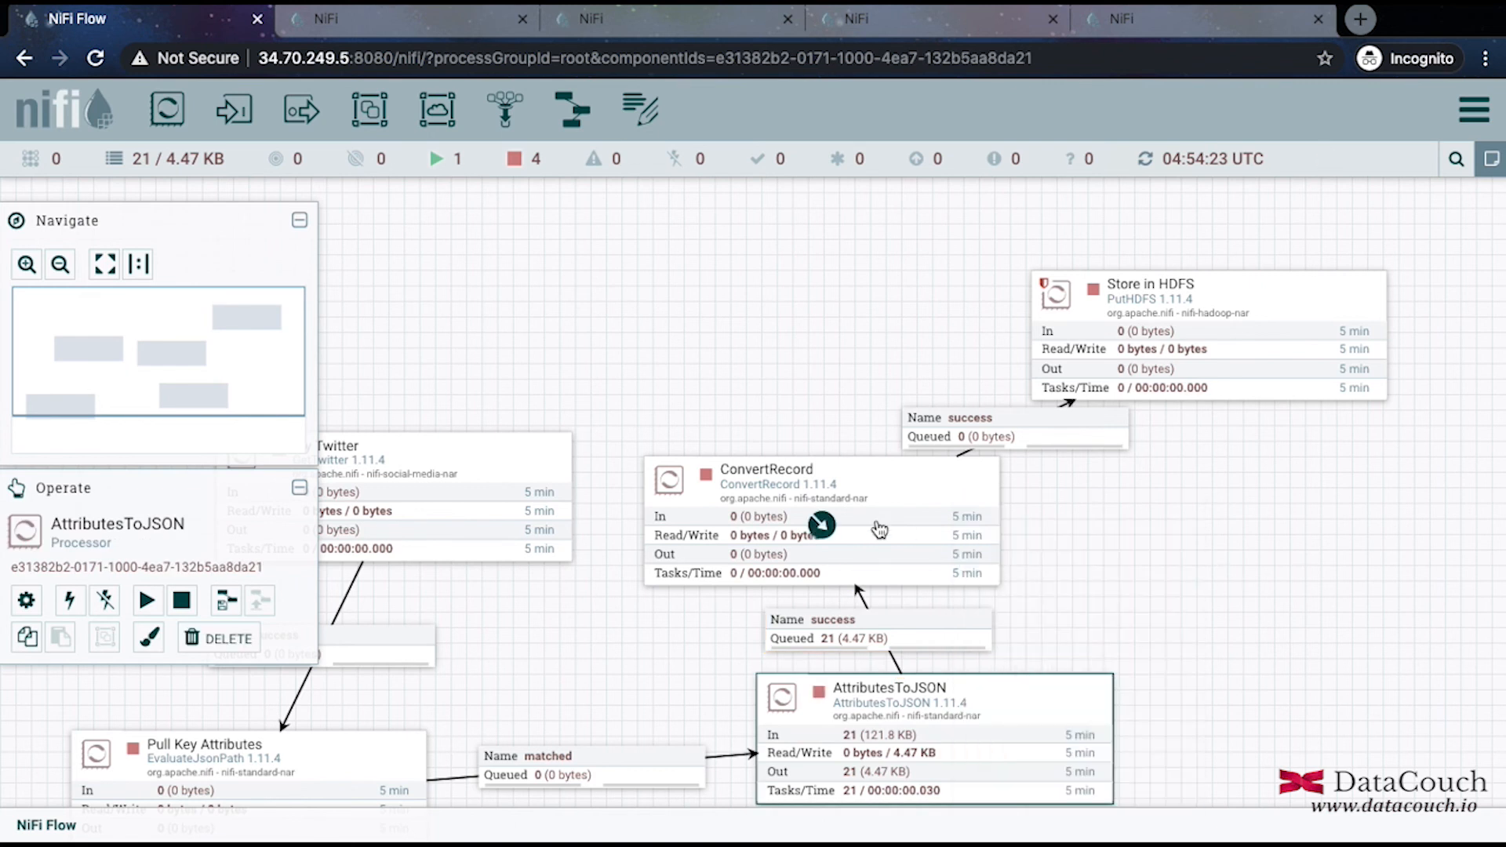
right_click(879, 528)
click(982, 495)
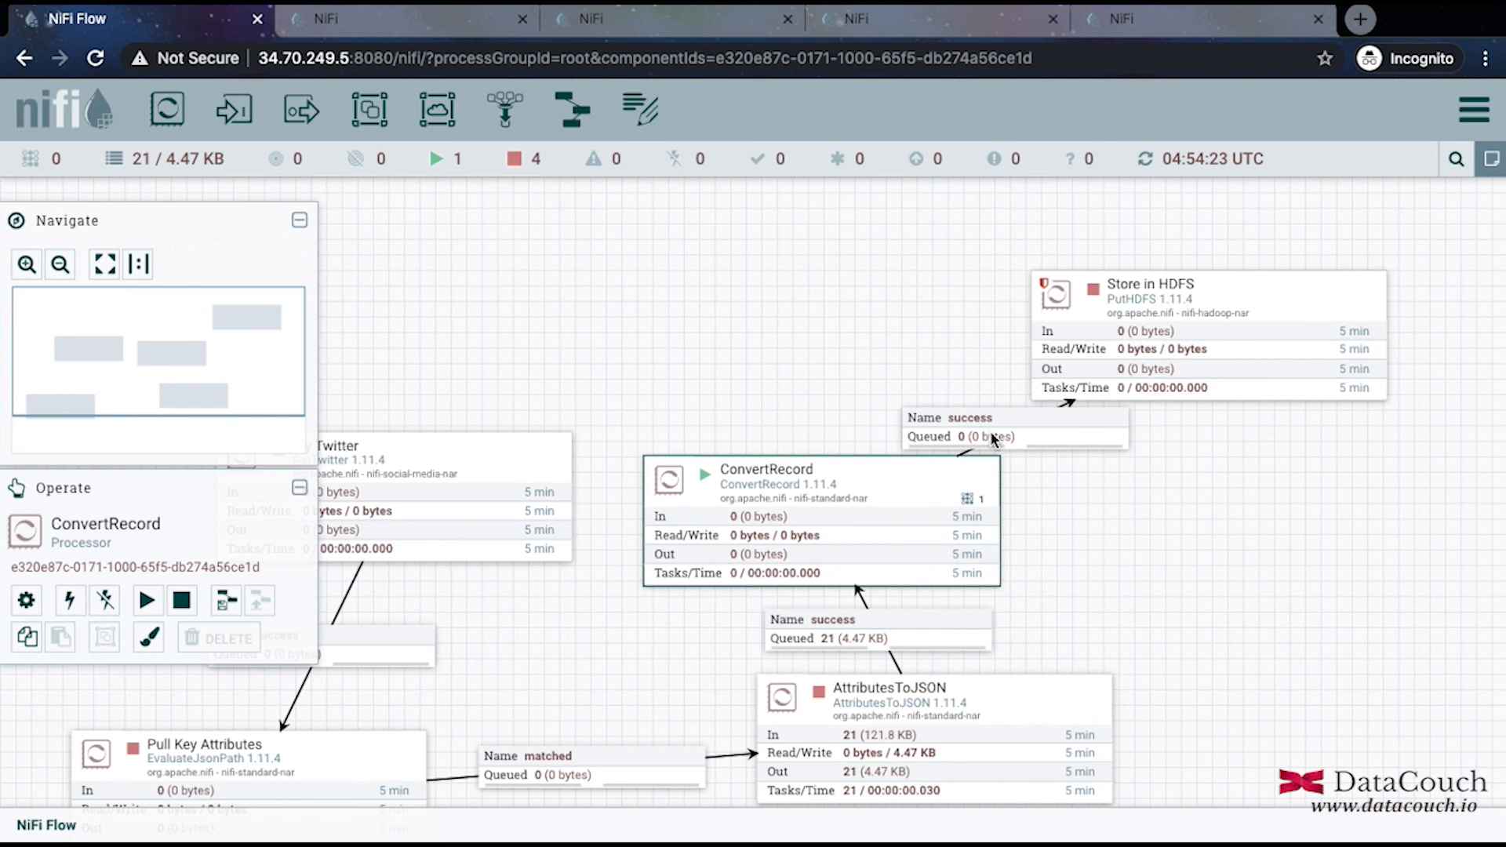
click(821, 524)
List the success queue and view the fifth flowfile's content as hex.
right_click(1036, 434)
click(1132, 503)
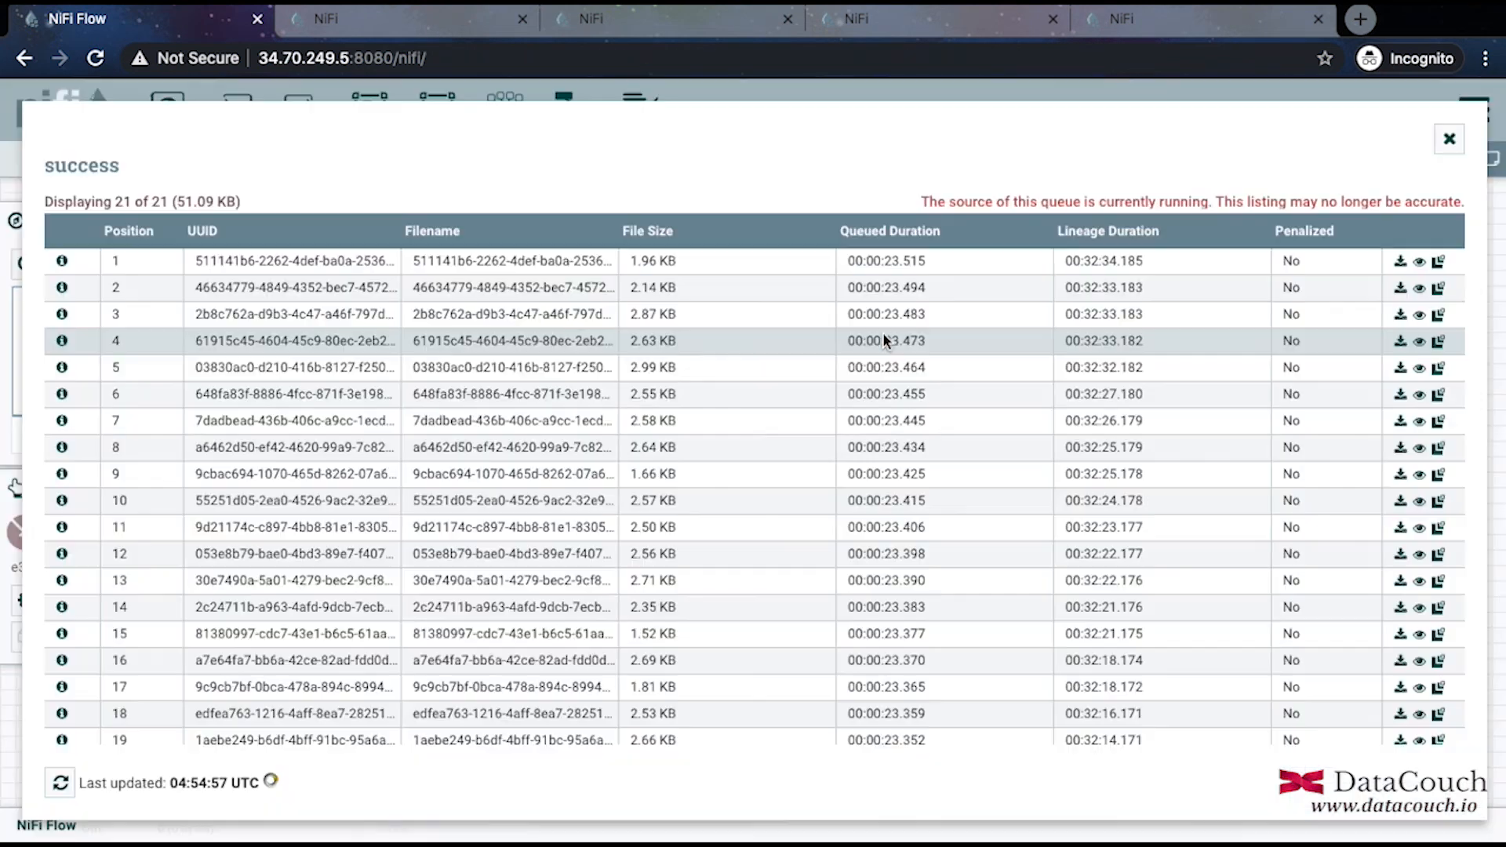
click(1420, 372)
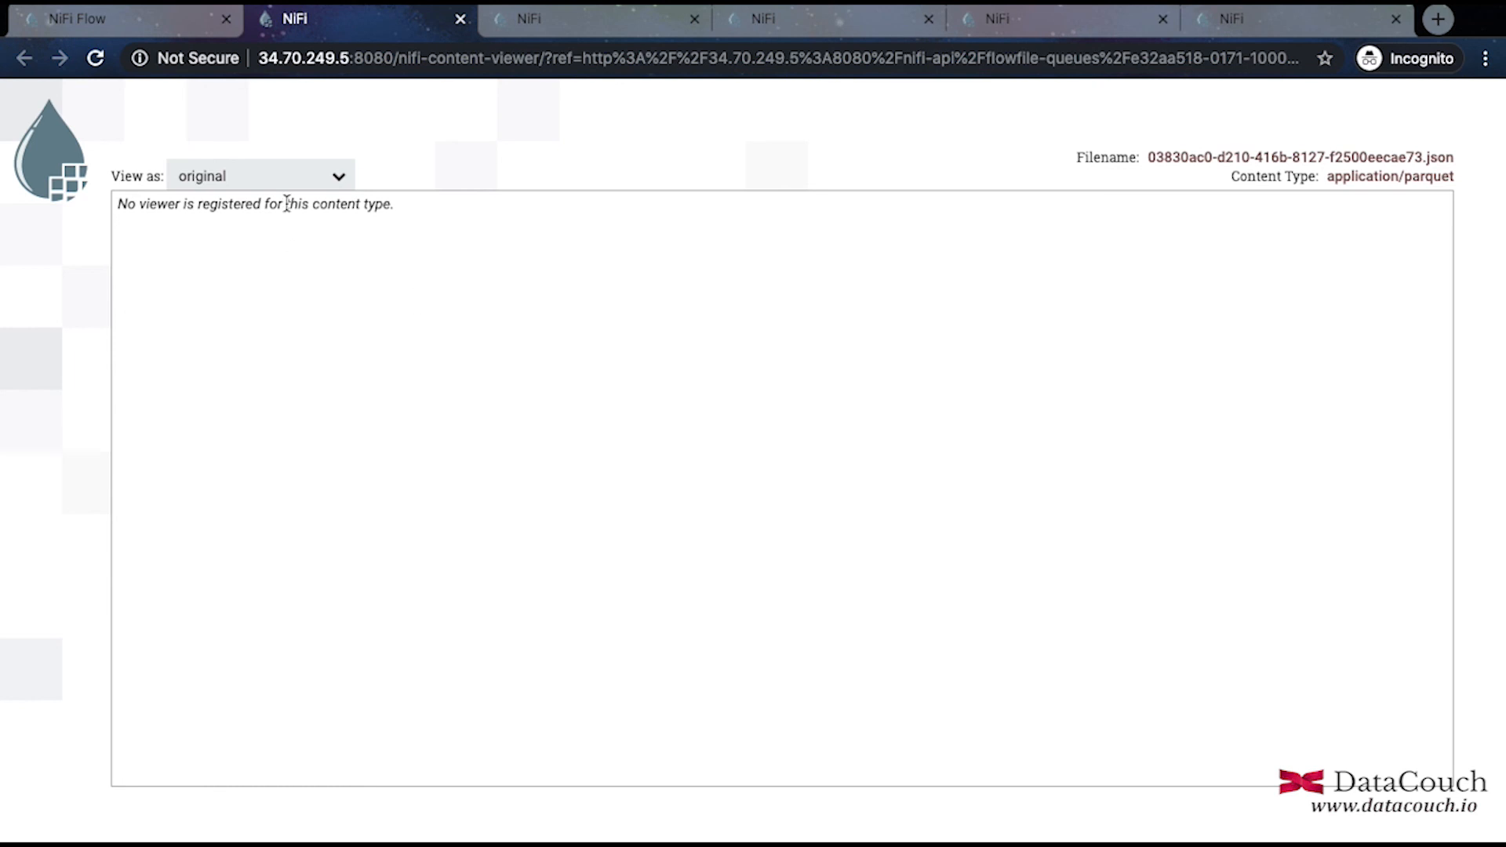
click(295, 177)
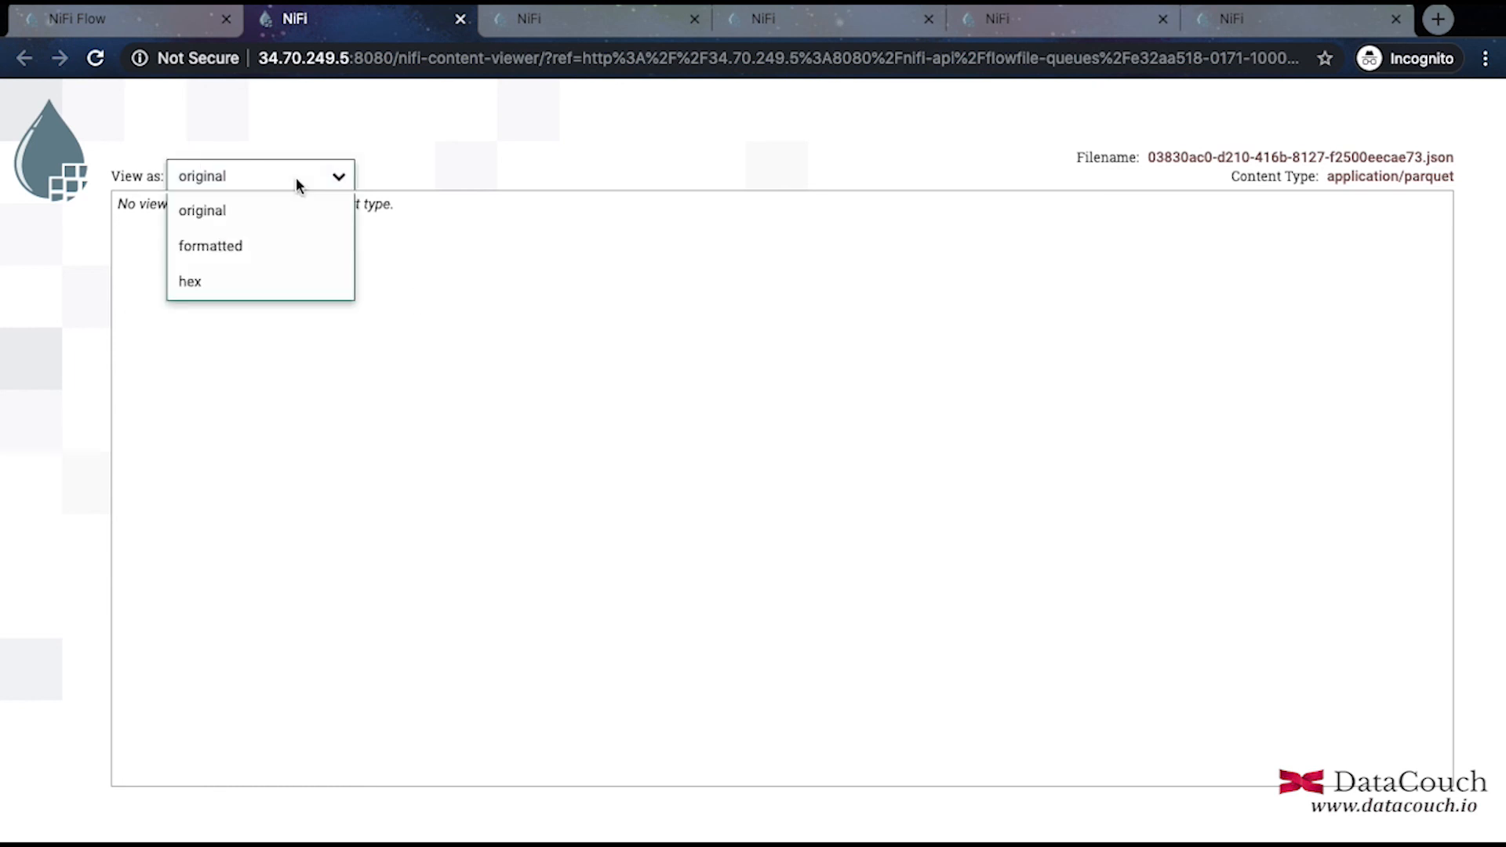
click(242, 274)
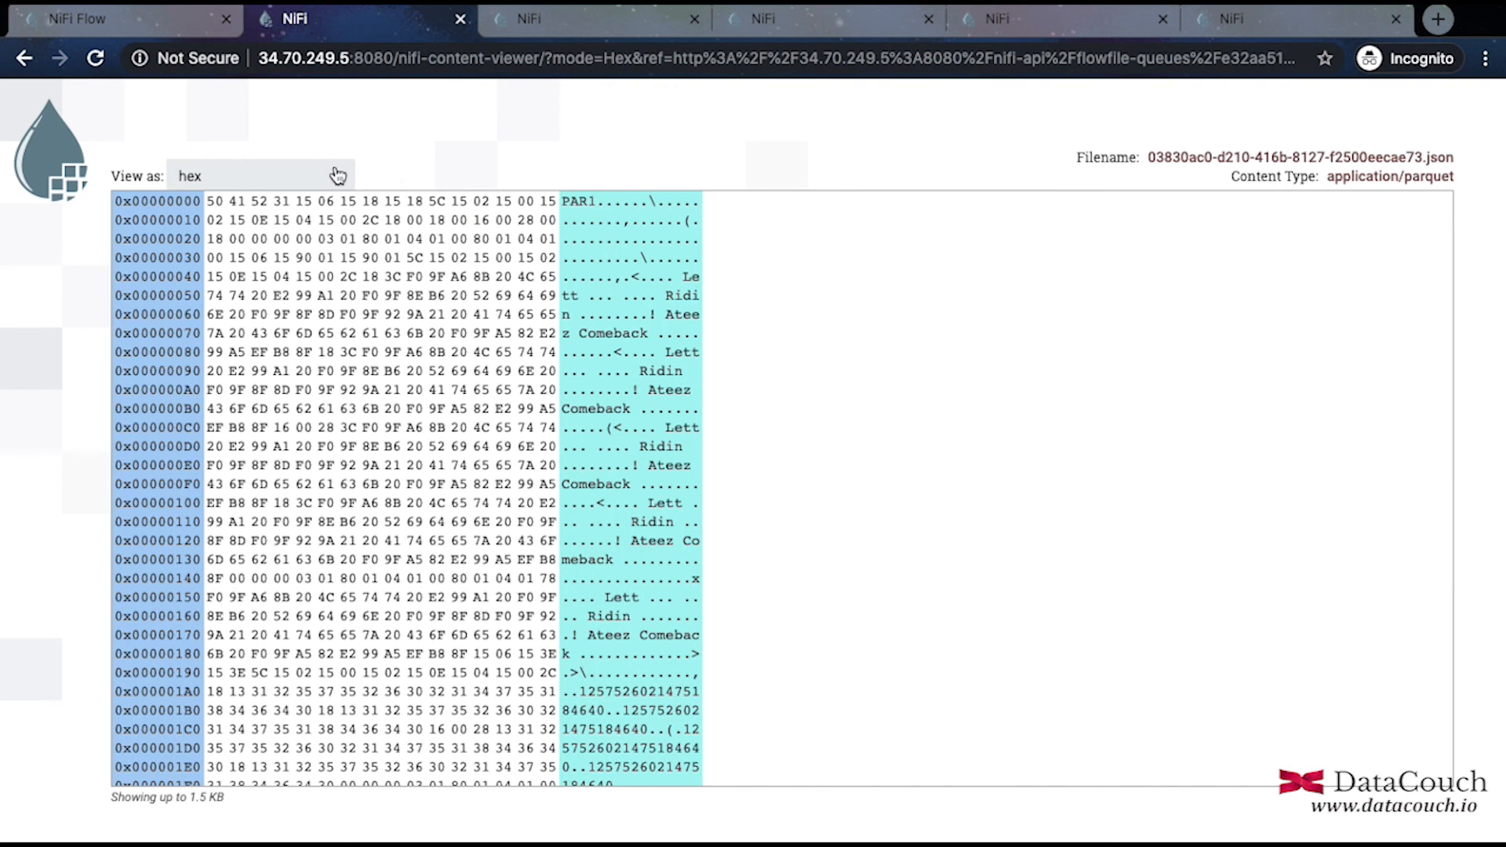
Compare original and formatted views, end on hex showing PAR1, and return to the NiFi Flow tab.
click(337, 174)
click(296, 208)
click(336, 176)
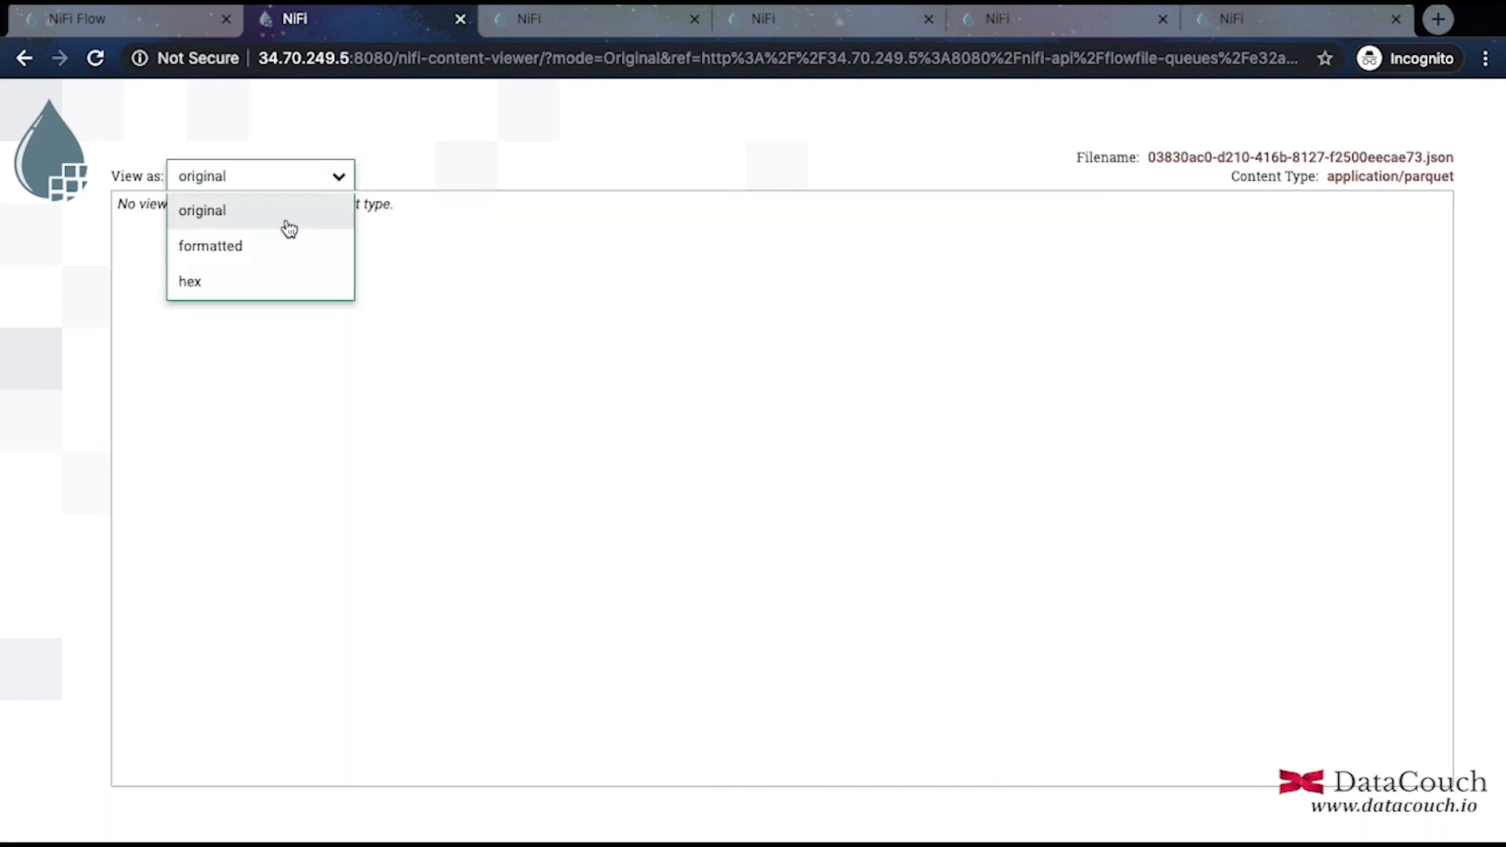
click(284, 215)
click(338, 176)
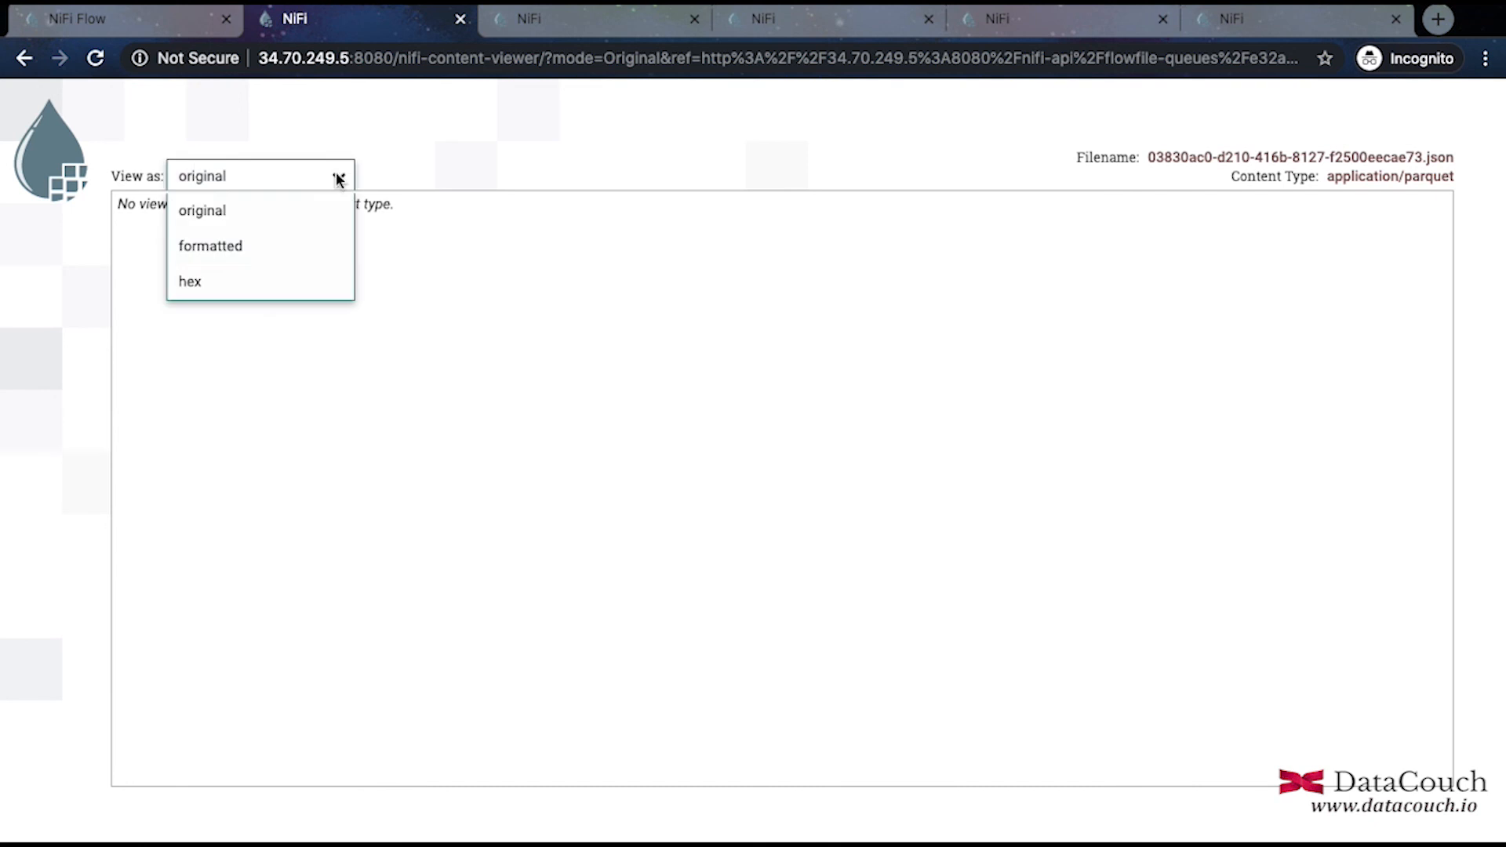
click(269, 251)
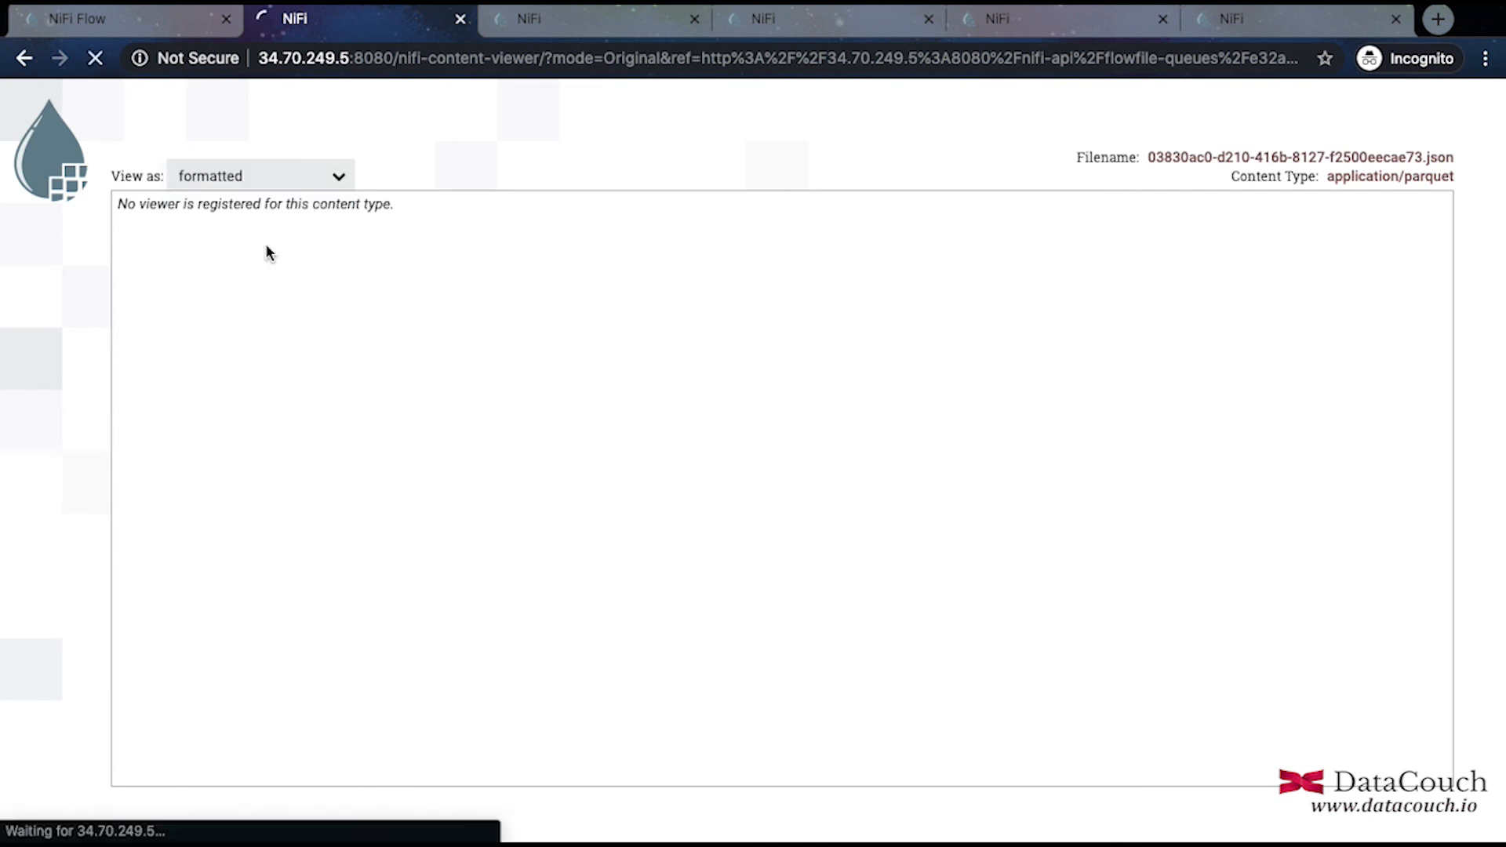
click(306, 189)
click(232, 281)
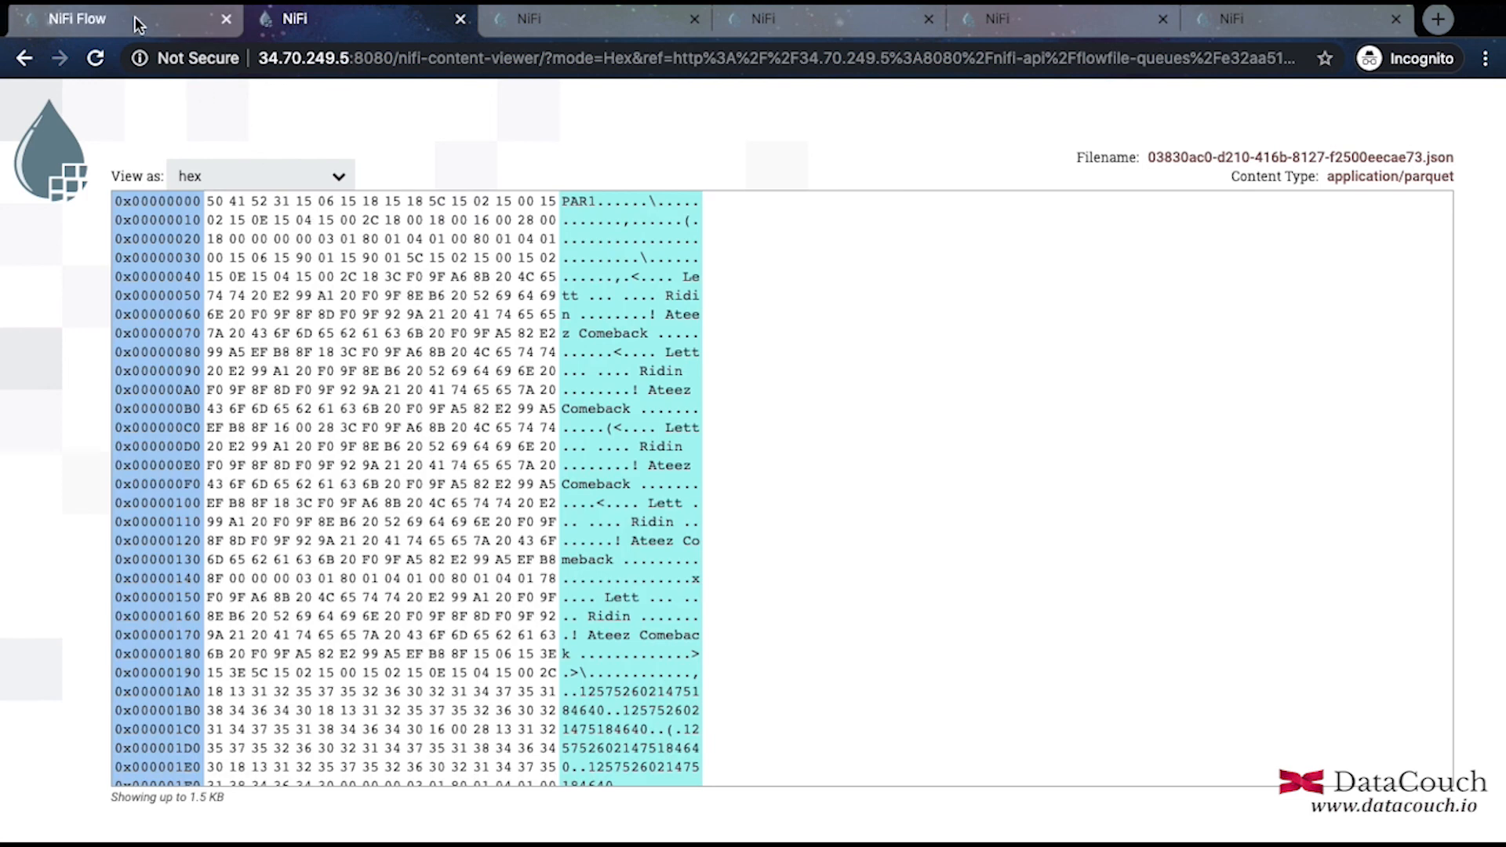
click(135, 17)
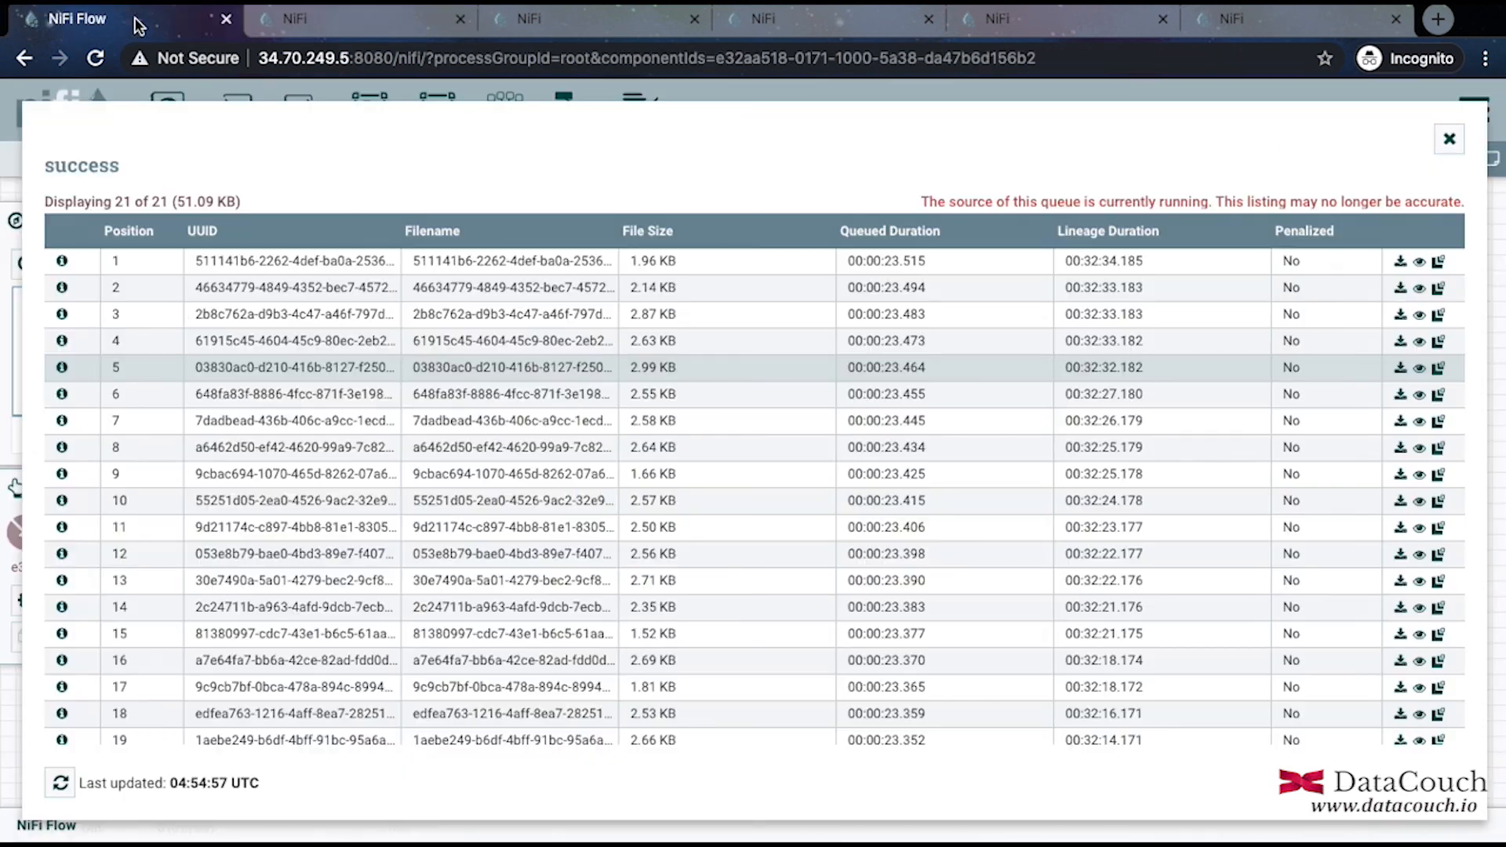
Close the queue listing and start the Store in HDFS processor.
click(1450, 142)
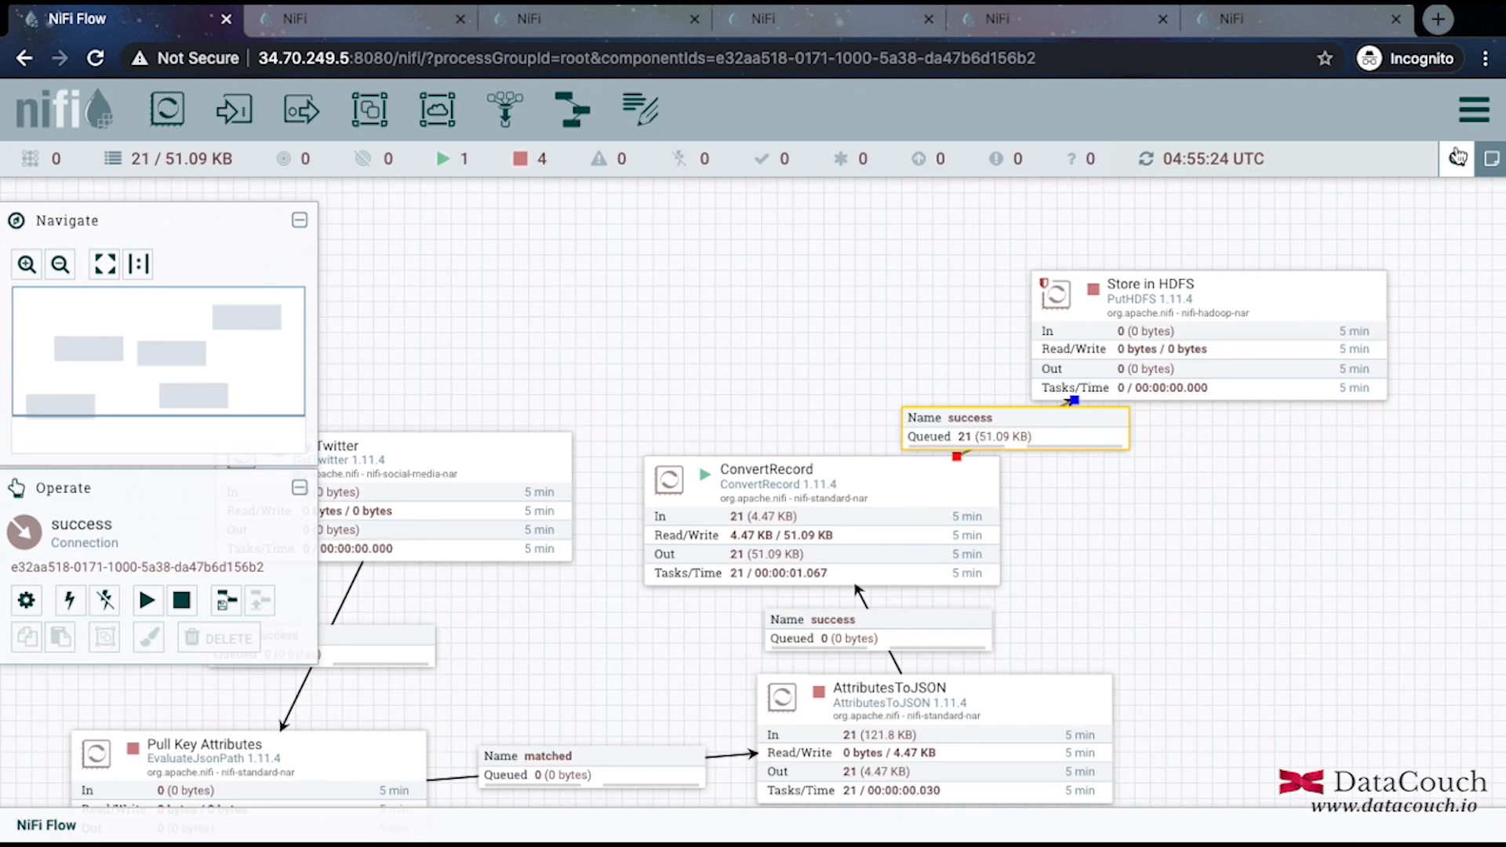
right_click(1147, 338)
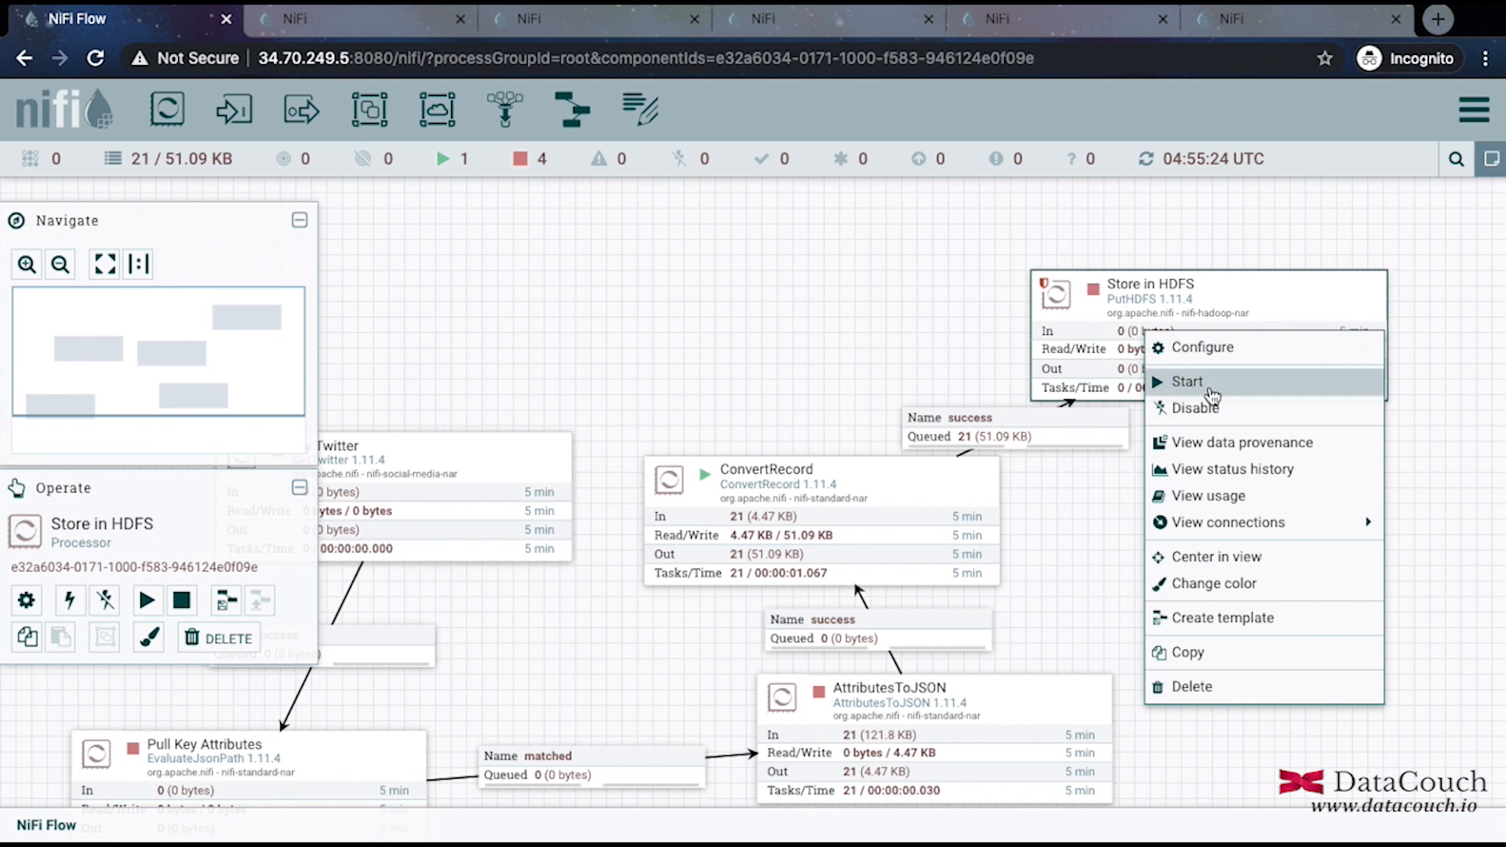
click(1183, 382)
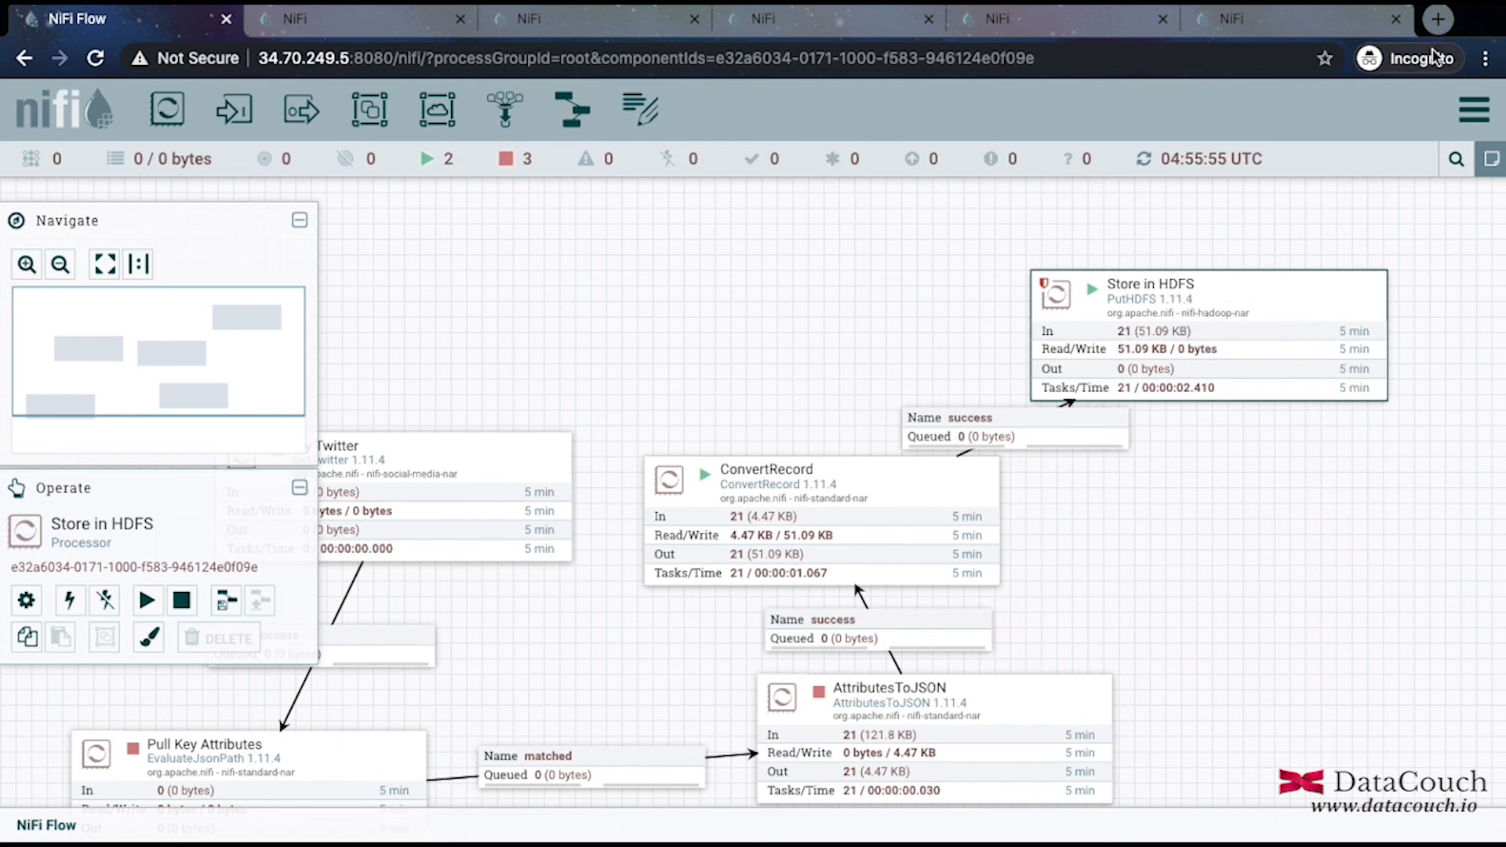
Go to the Google Cloud console in a new browser tab.
click(1440, 22)
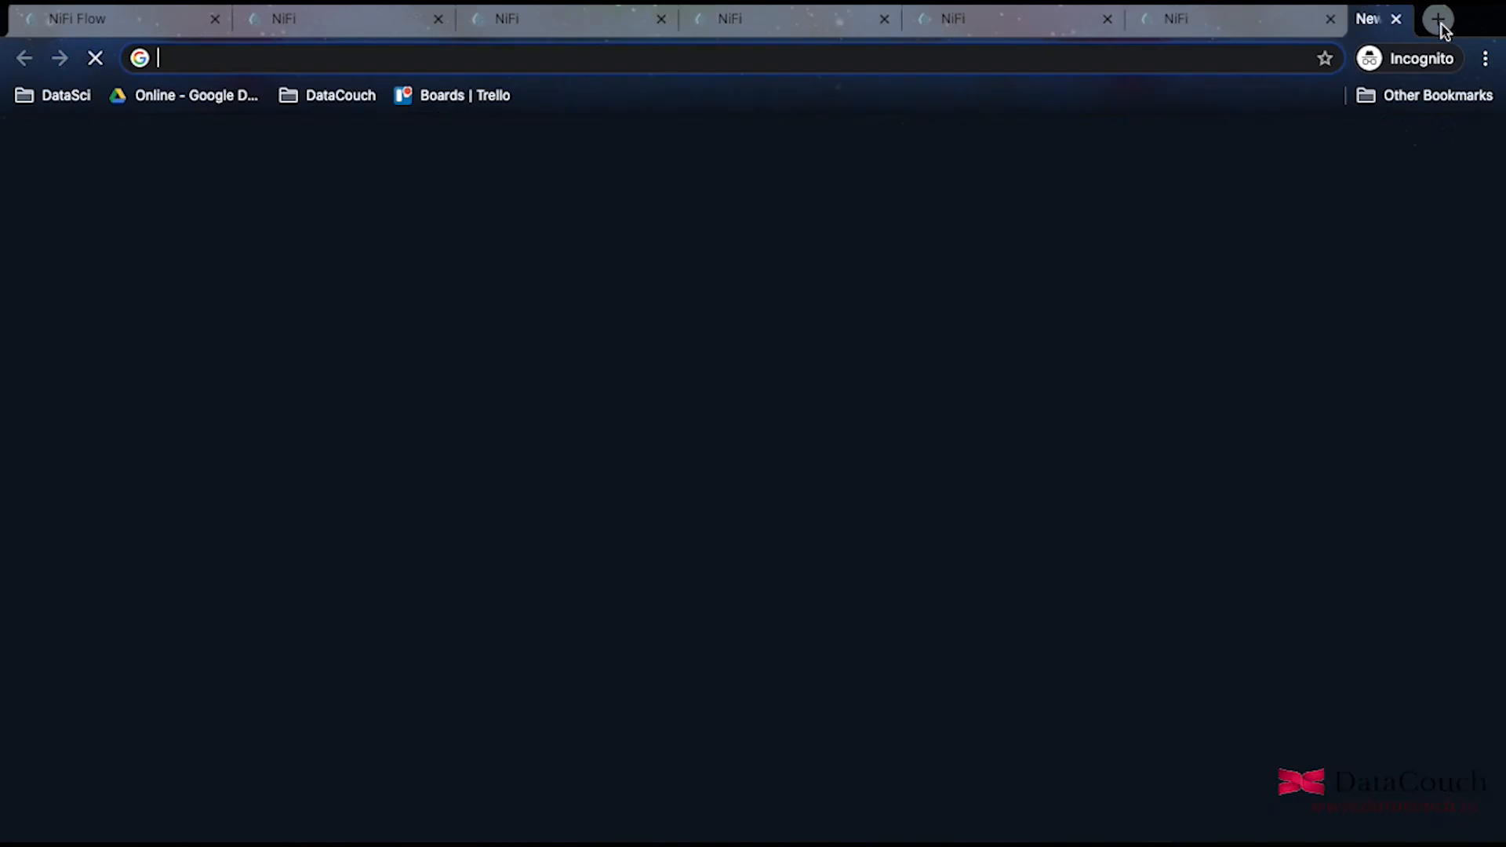
text(console)
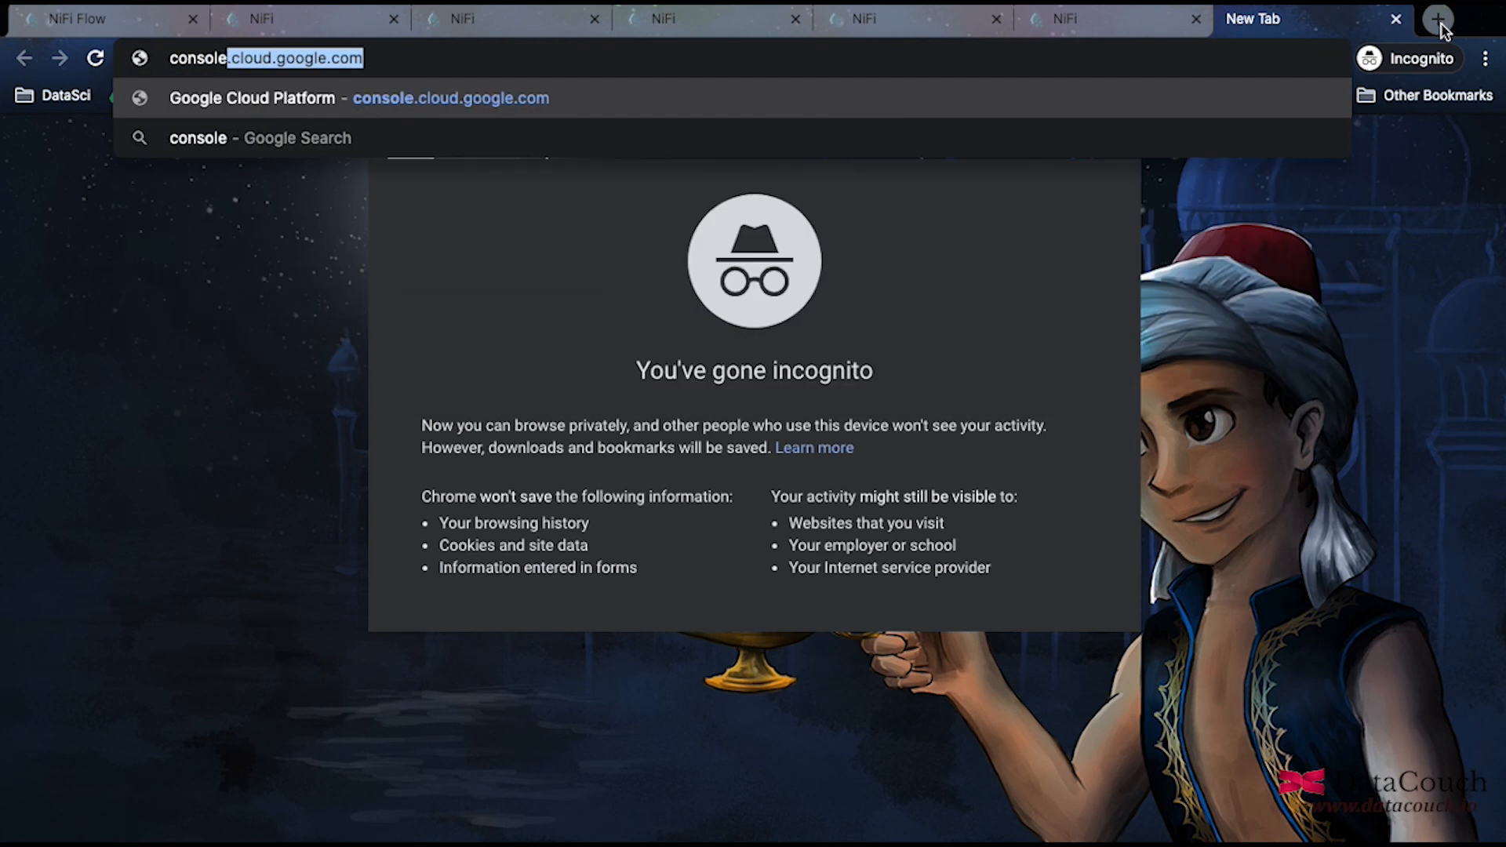
key(Return)
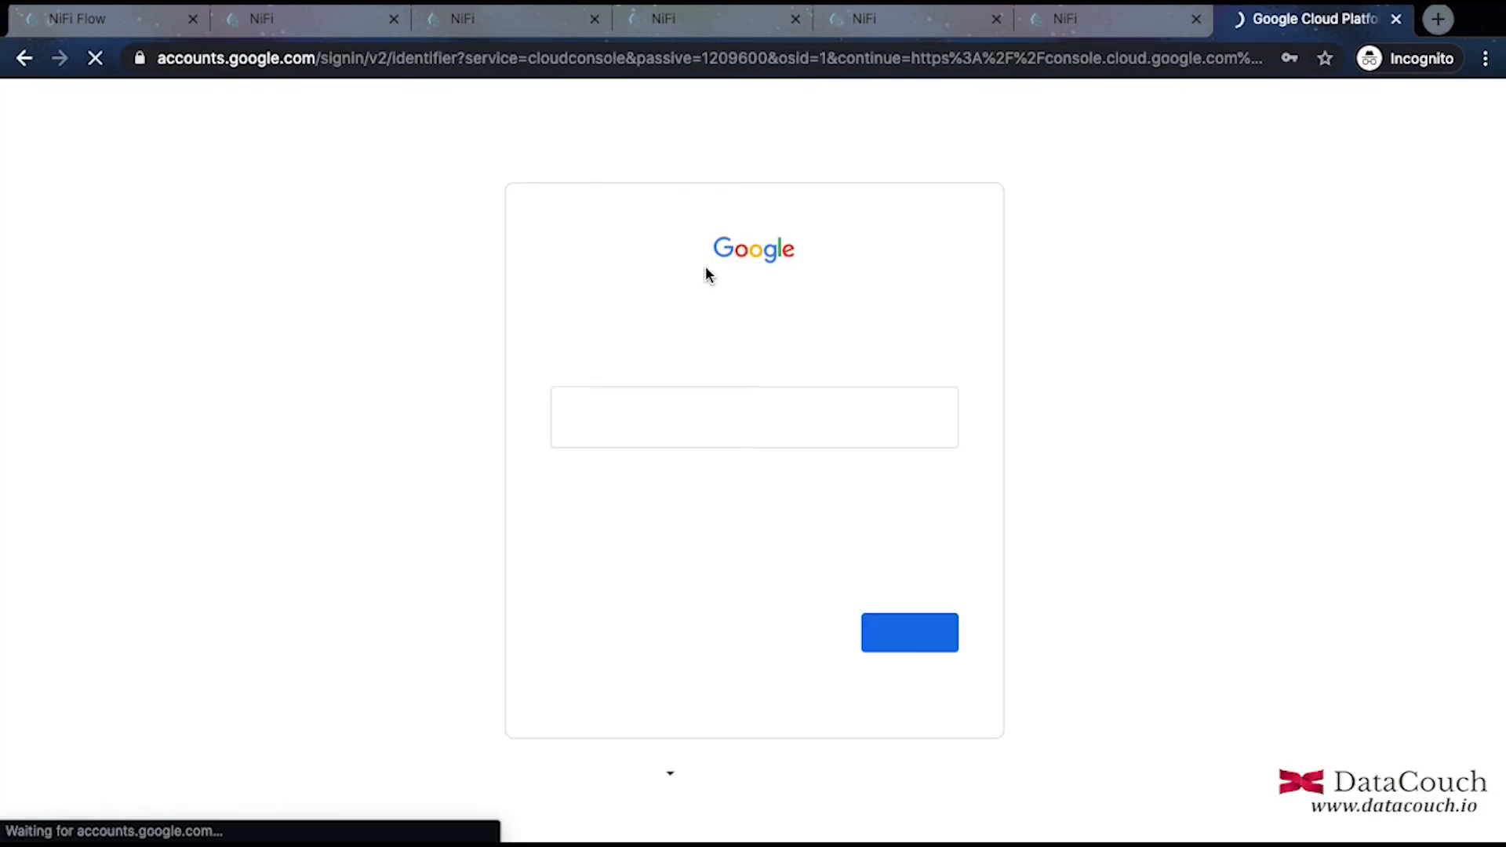
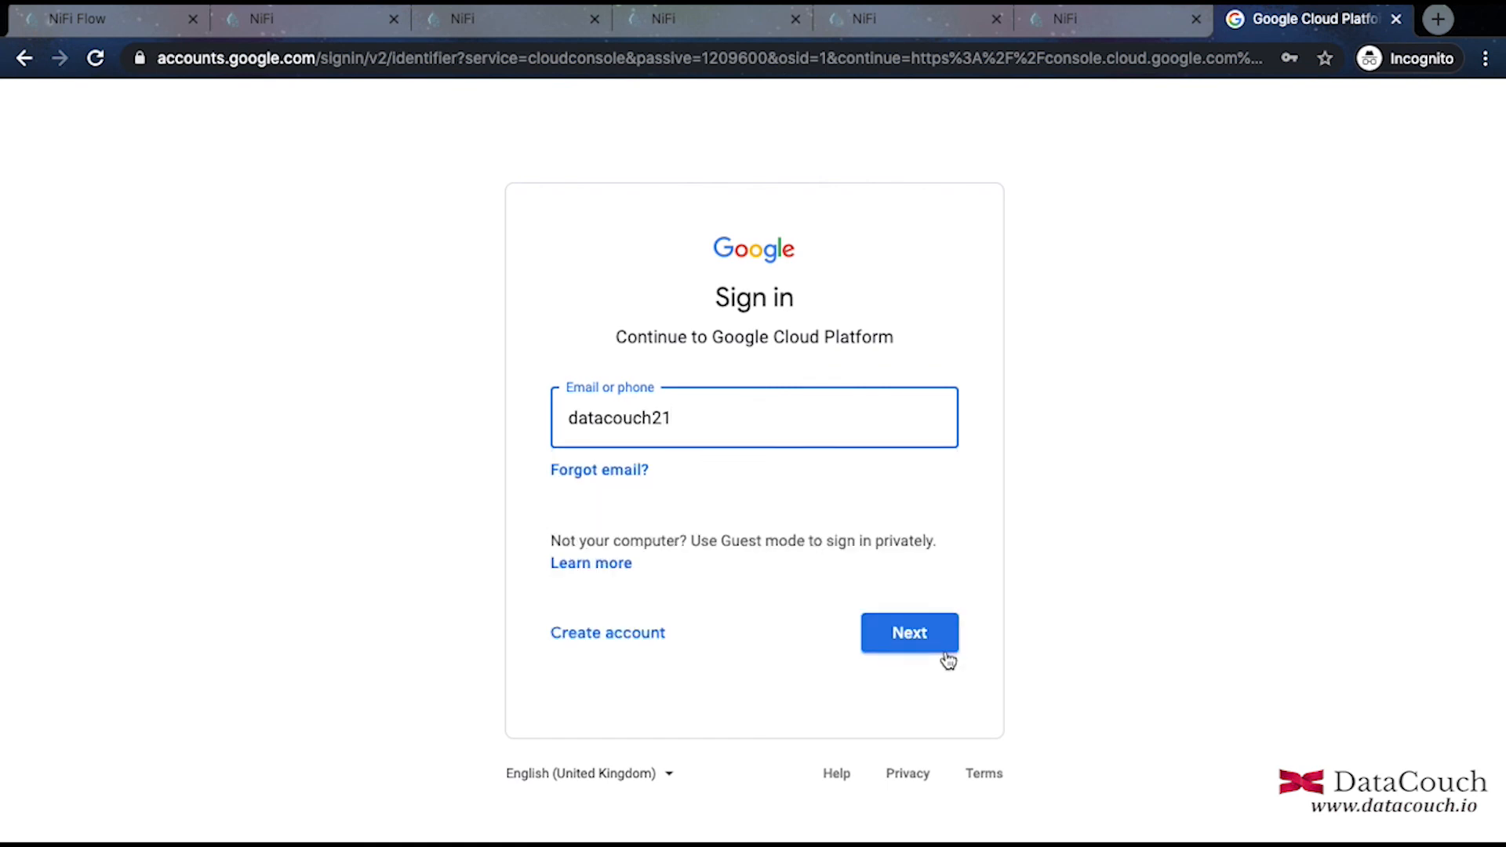
Sign in with the account e-mail and password, re-entering the password after a failed attempt.
click(919, 629)
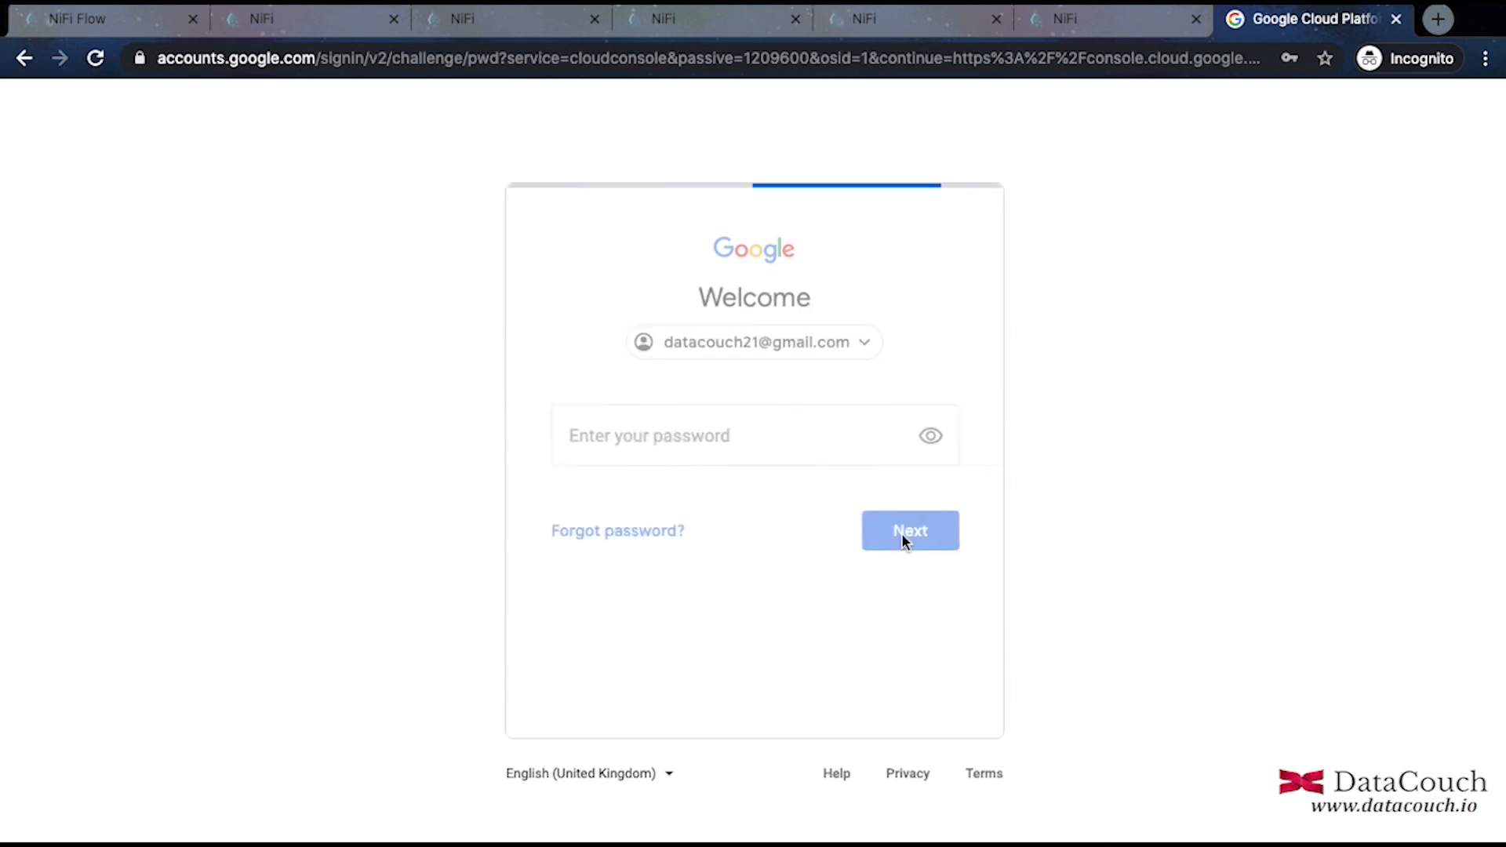
text(•)
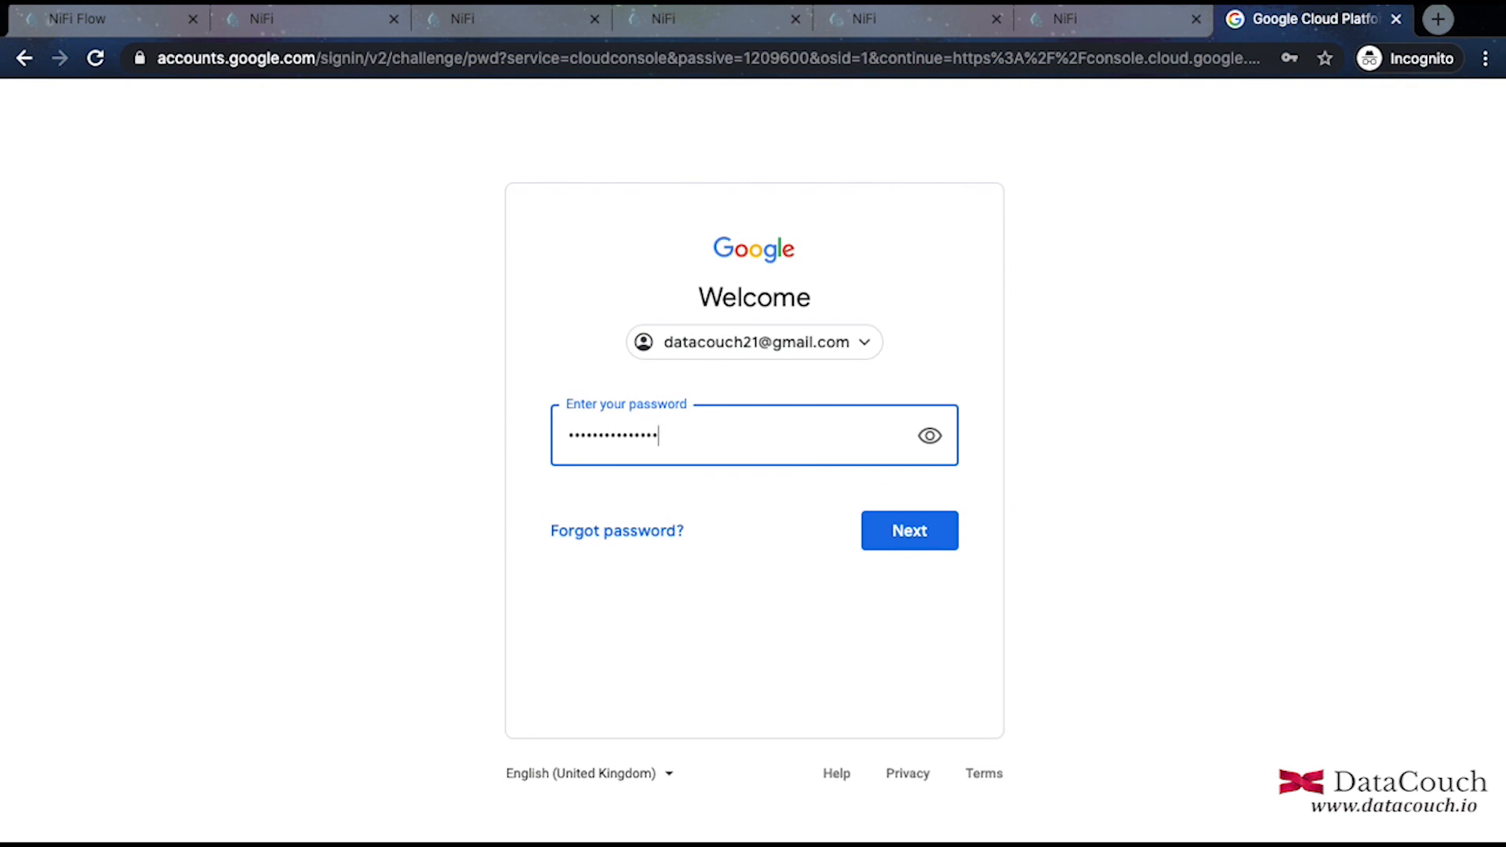
click(937, 531)
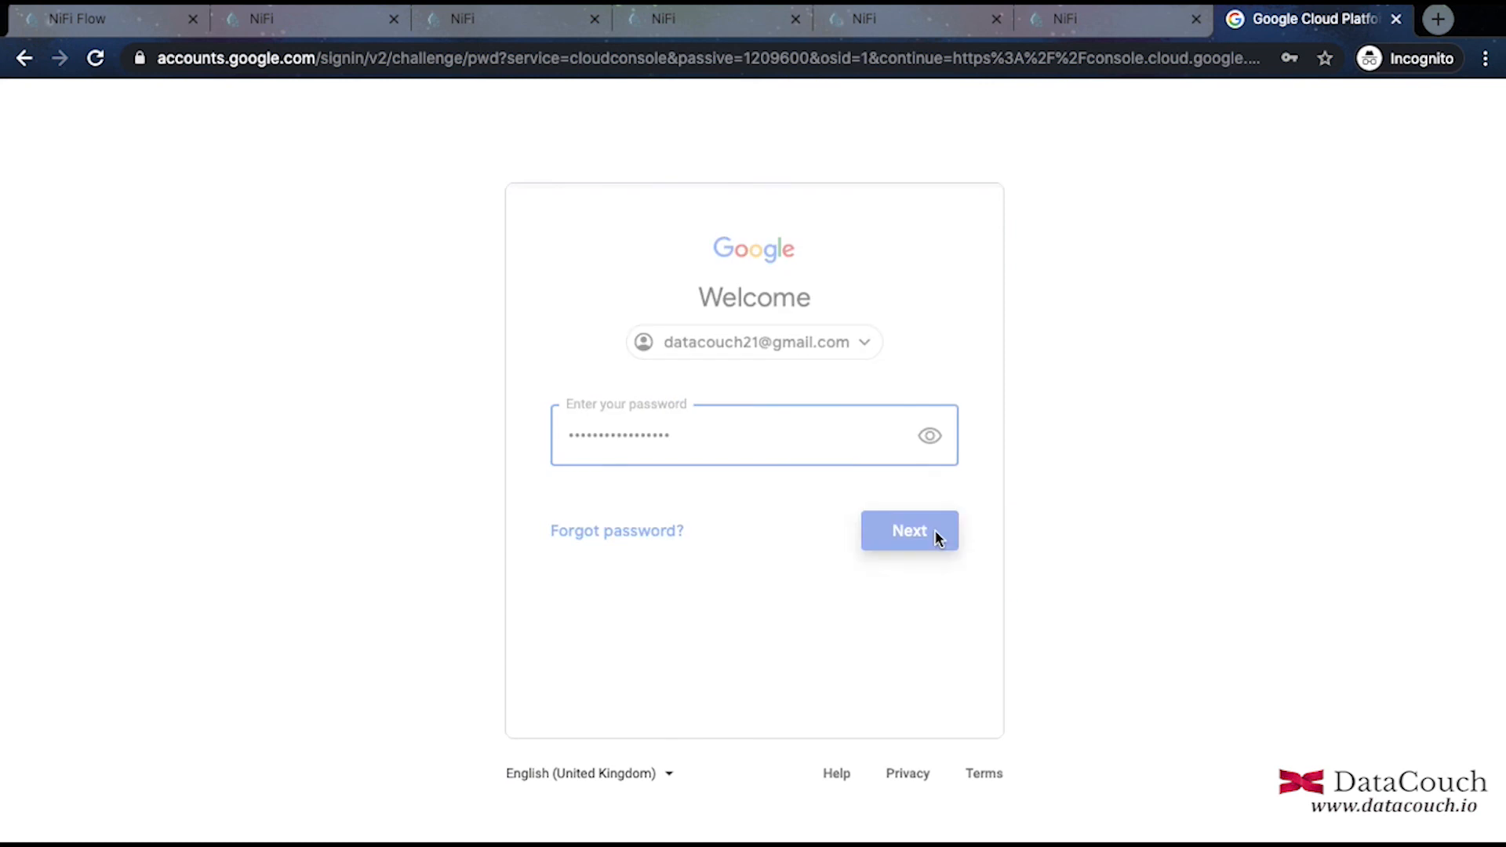
text(•)
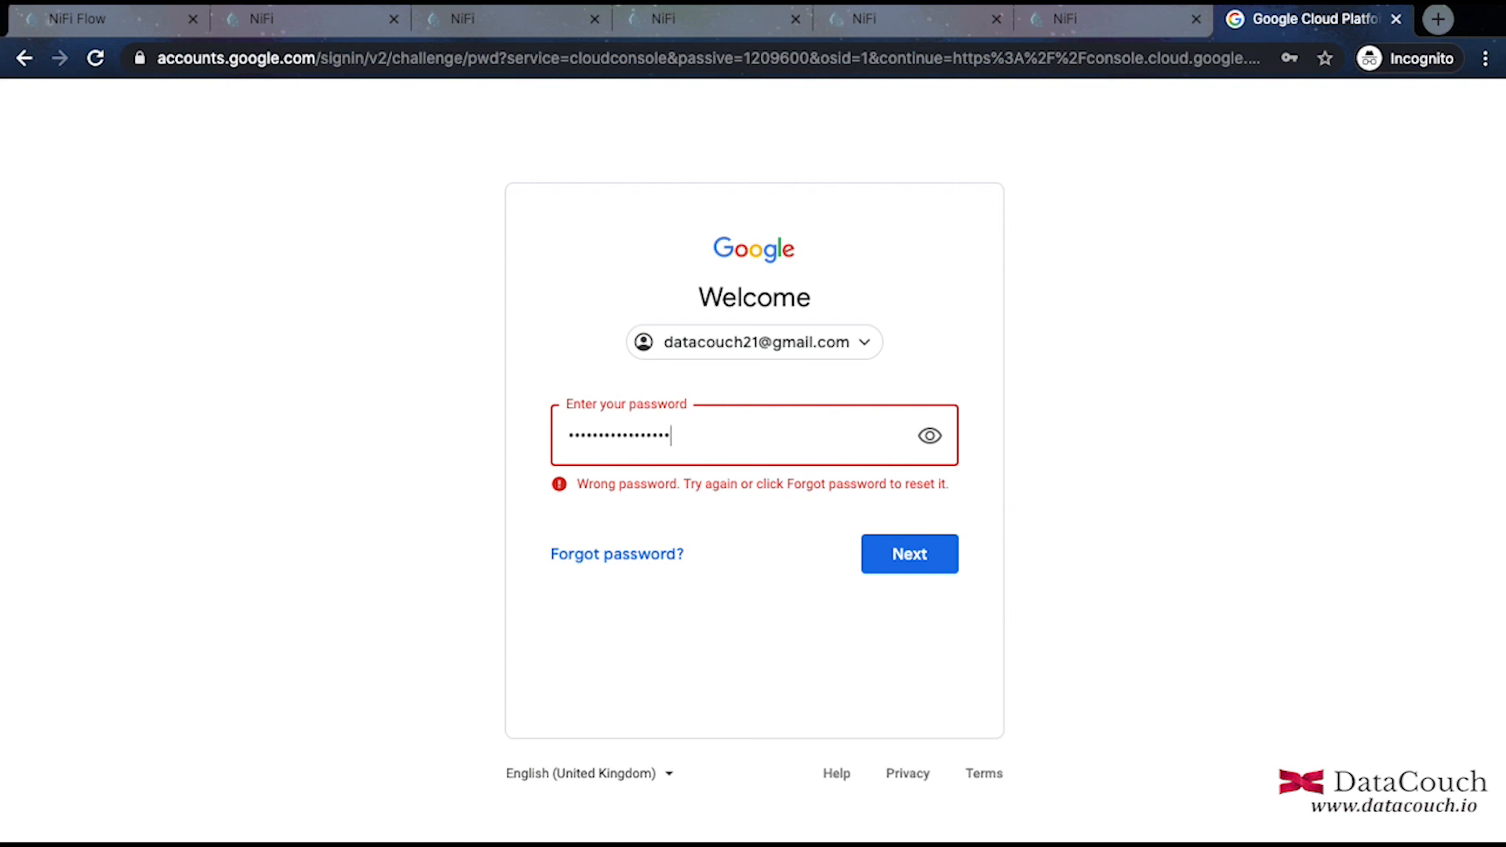
click(925, 565)
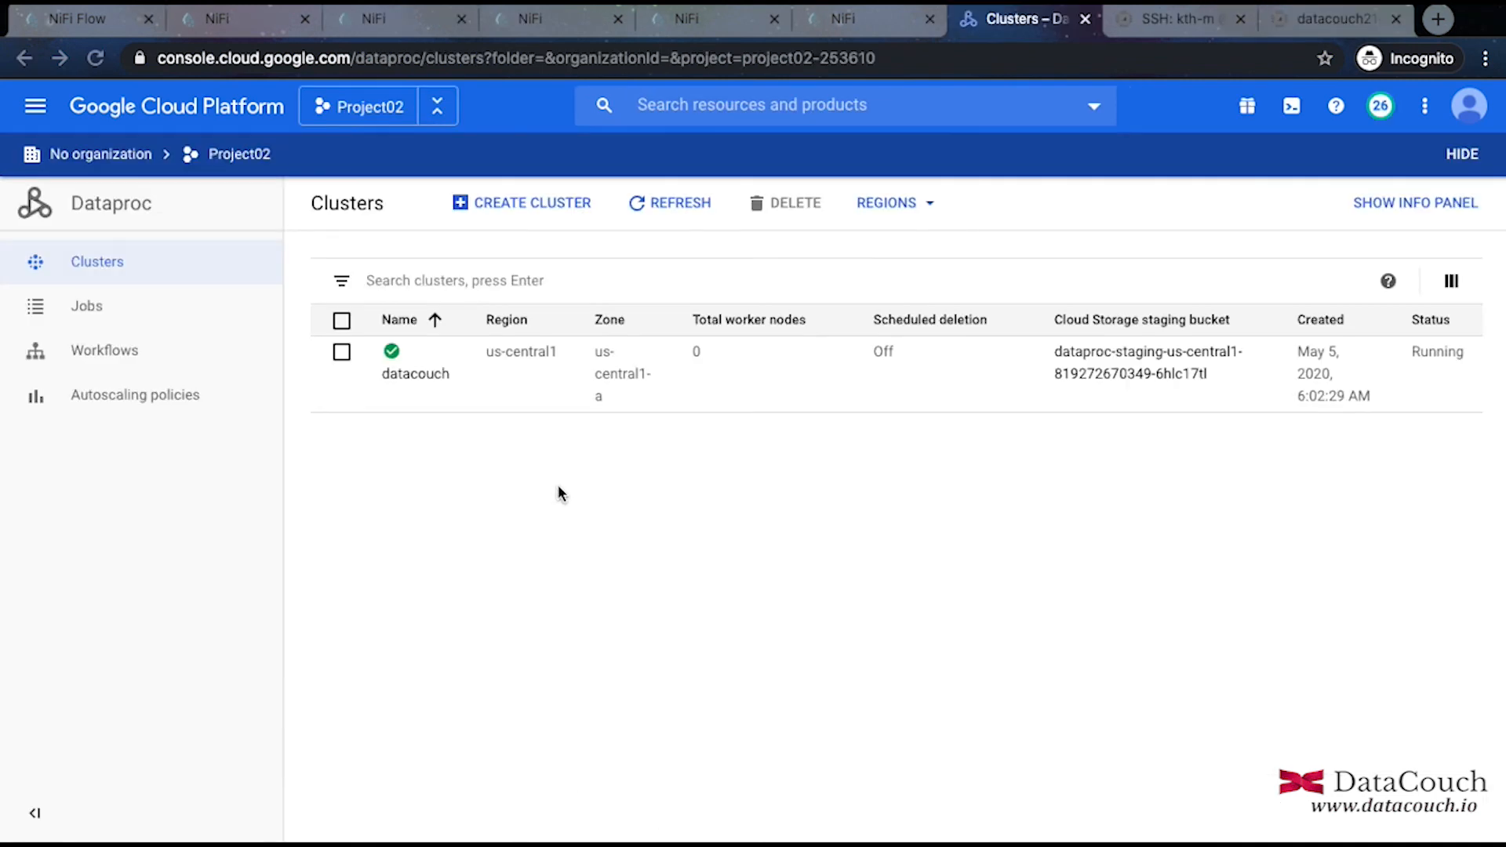
Open the datacouch cluster's details and show its VM instances list.
click(416, 378)
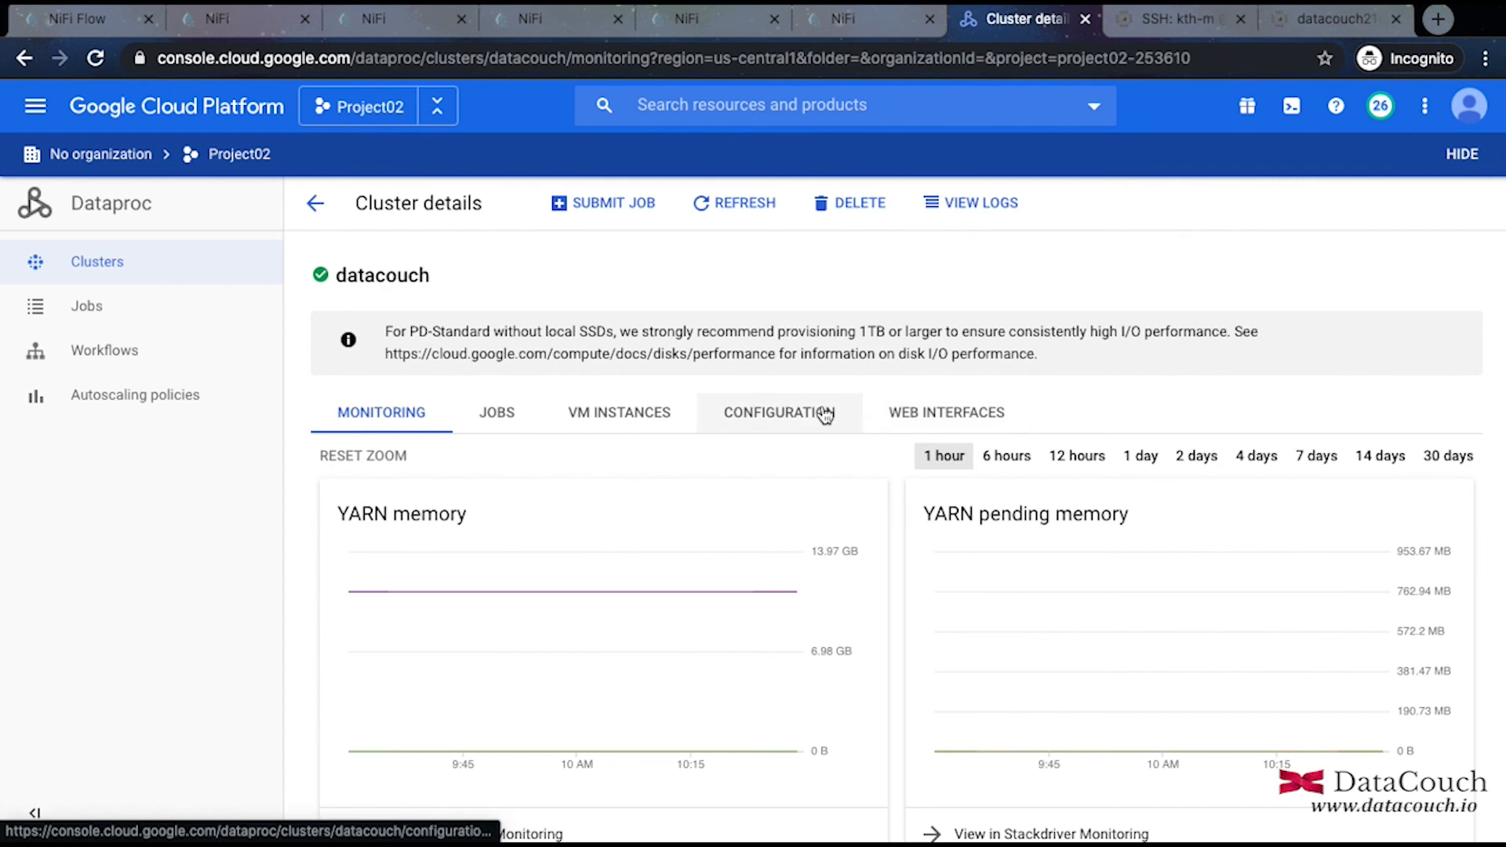
click(663, 413)
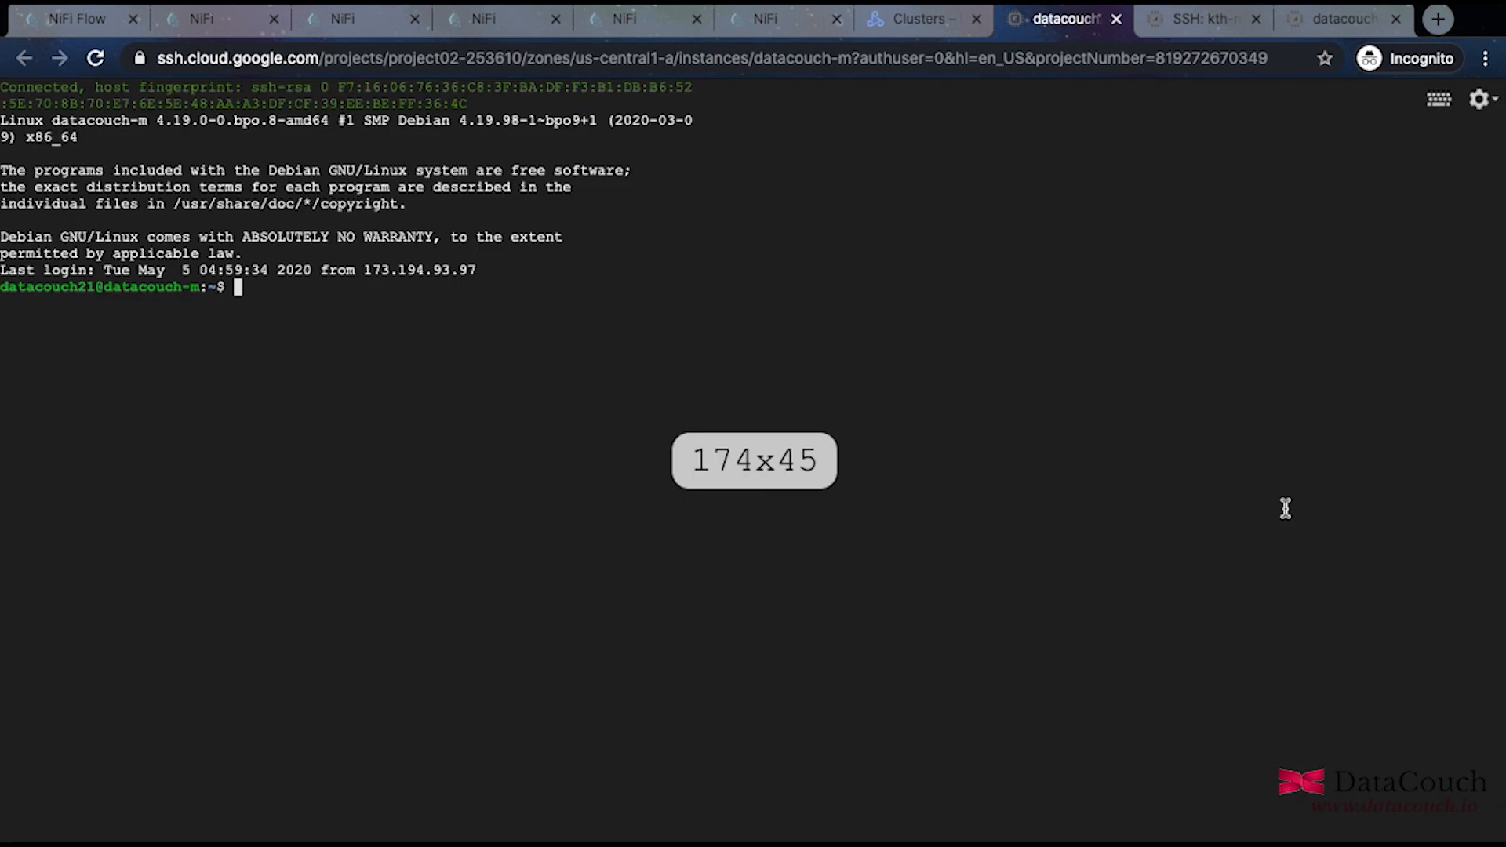
Run hdfs dfs -ls on the HDFS home directory, then check the server time with date.
text(hdfs)
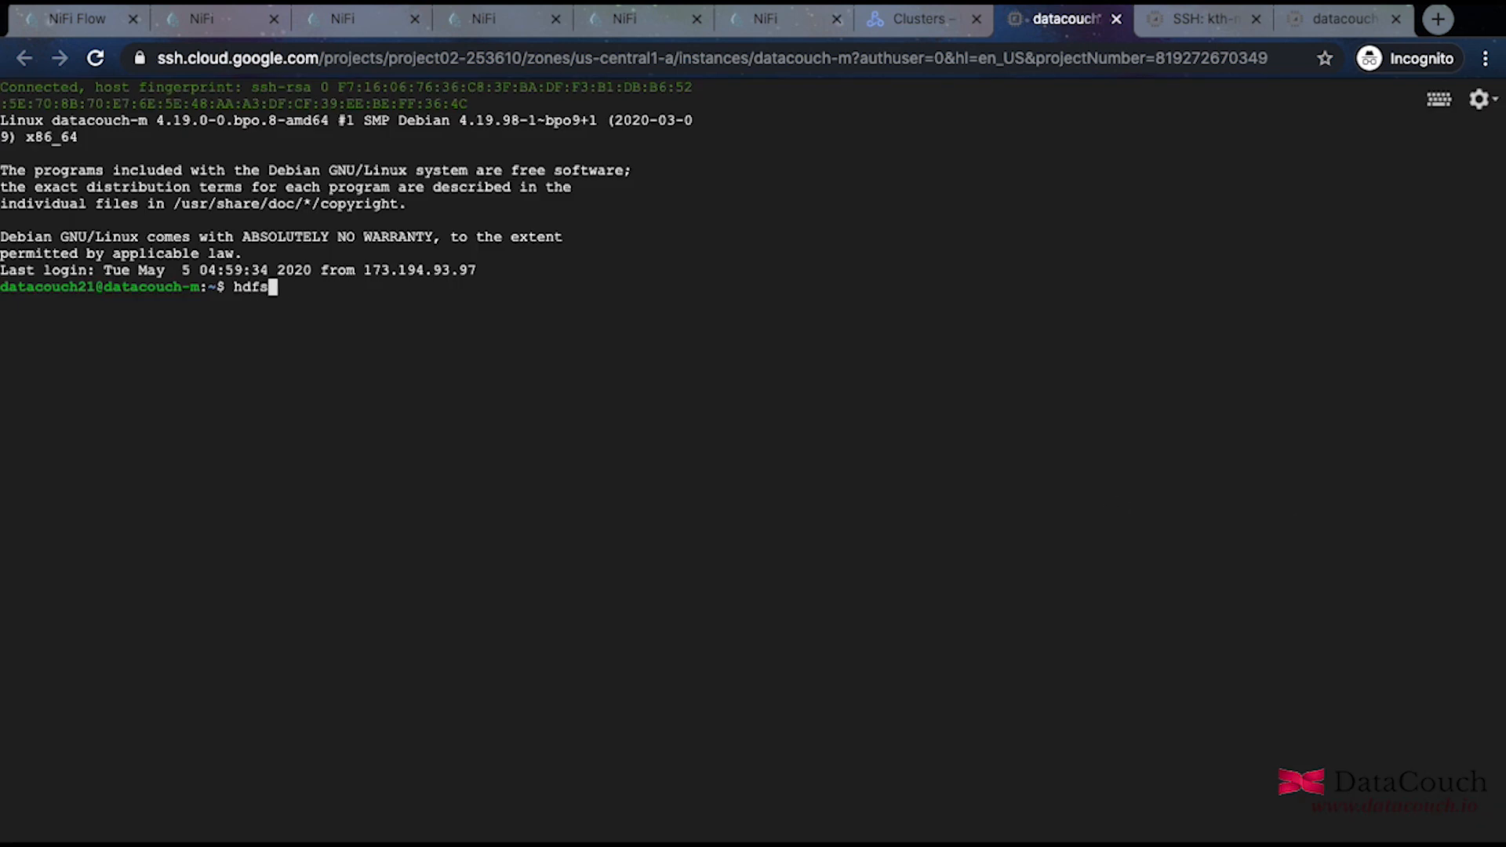
text( dfs -ls)
key(Return)
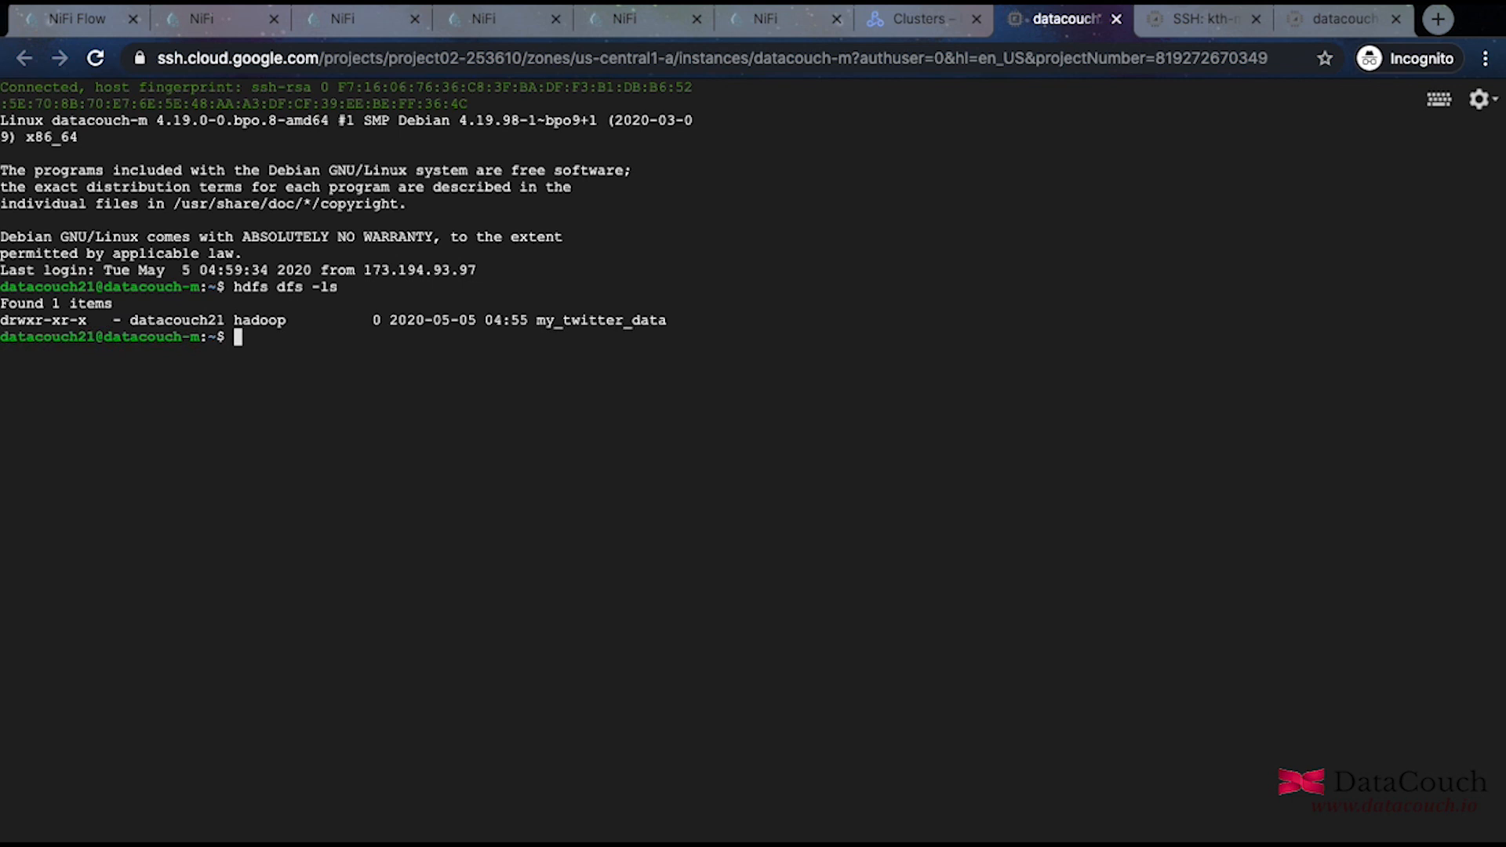
text(date)
key(Return)
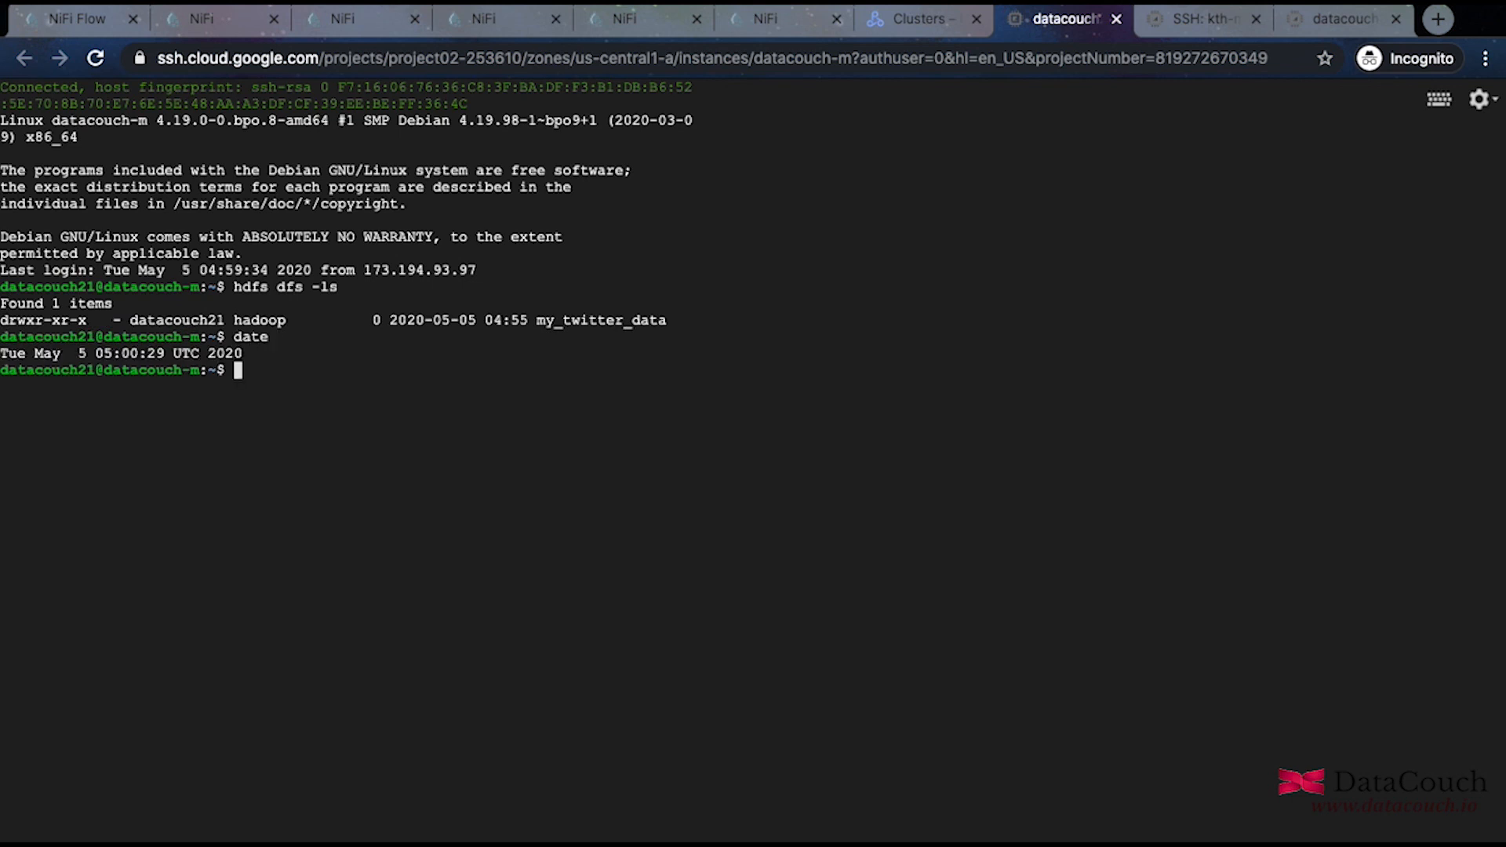
List the contents of my_twitter_data with hdfs dfs -ls my_twitter_data.
key(Up)
key(Up)
key(BackSpace)
key(BackSpace)
text(ls my_twi)
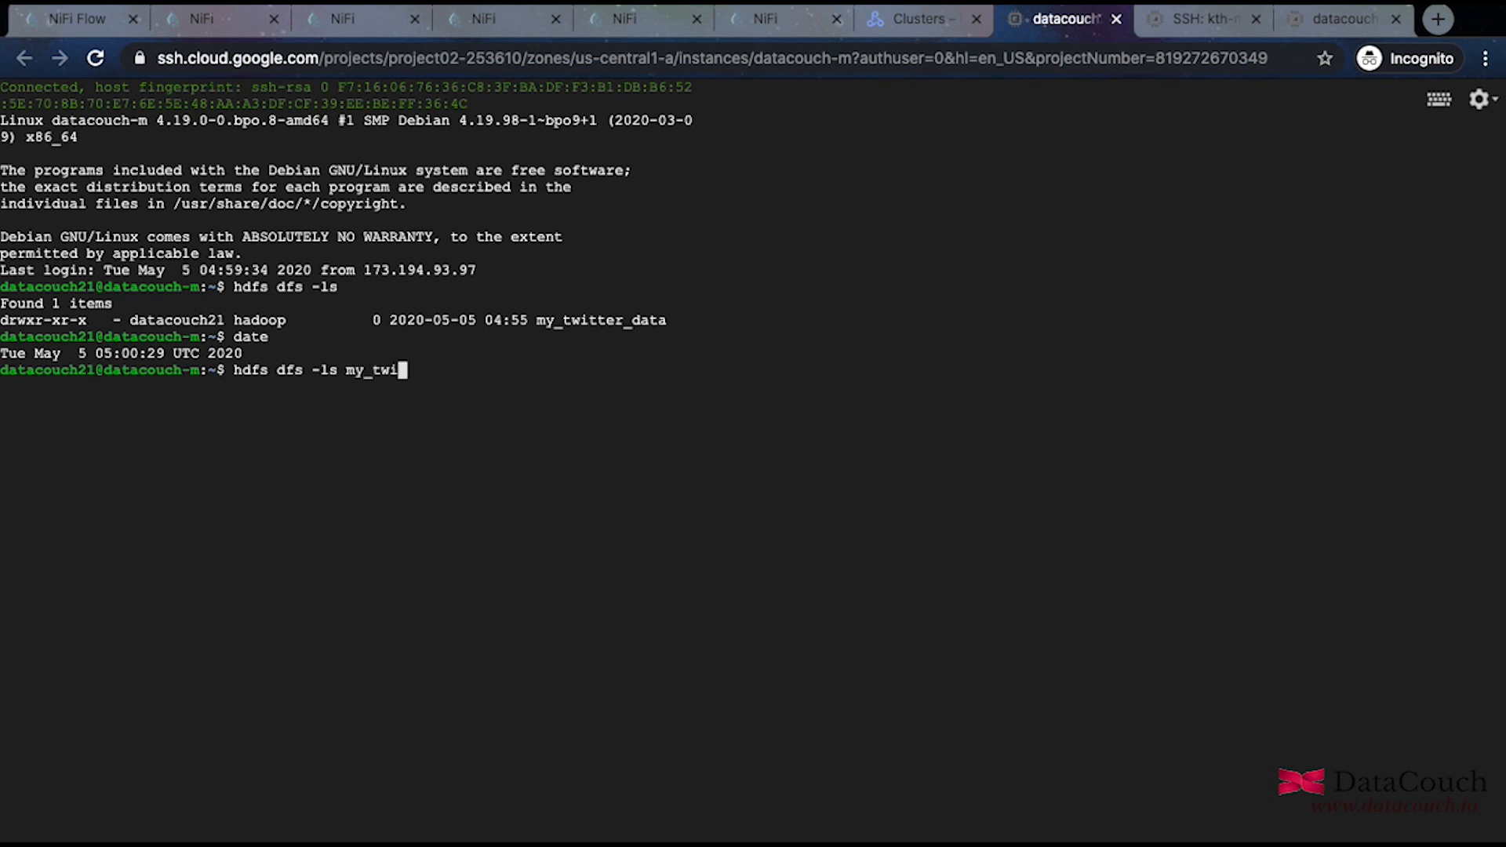
text(tter_data)
key(Return)
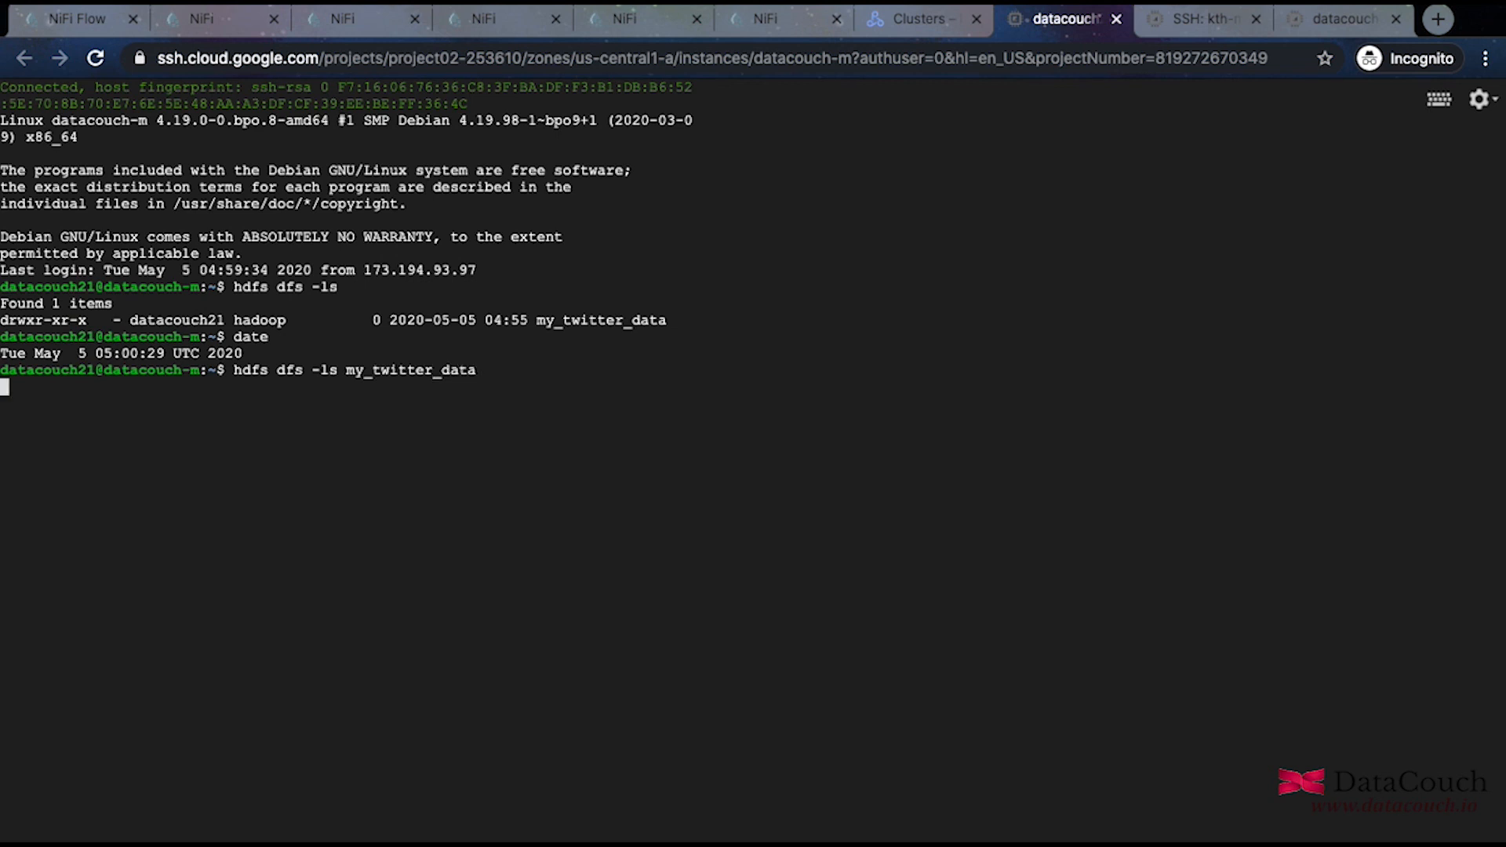